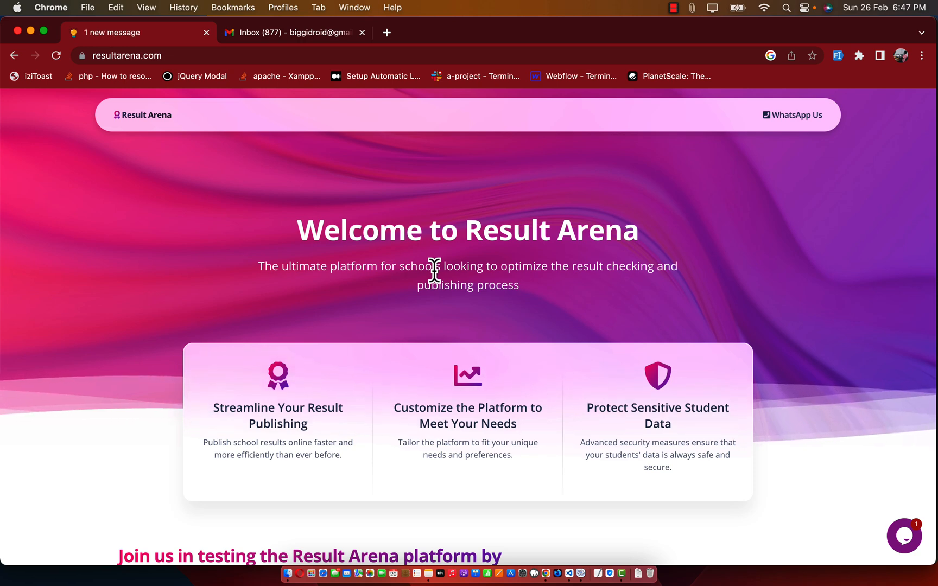
Step: Scroll down the landing page past the feature cards to the 'Sign up now!' registration form
scroll(405, 255, "down", 5)
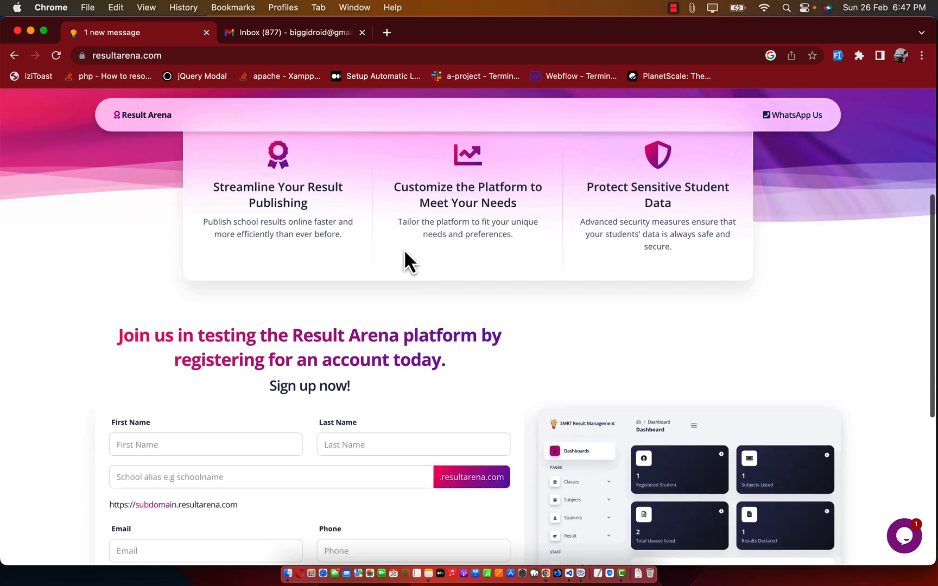
scroll(404, 249, "up", 6)
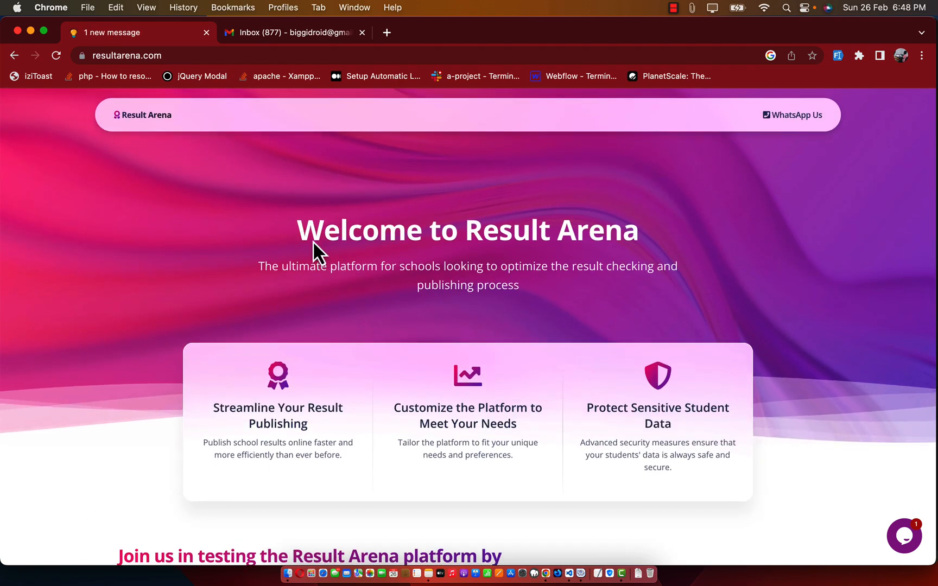
scroll(386, 346, "down", 2)
scroll(384, 335, "down", 3)
scroll(384, 335, "down", 1)
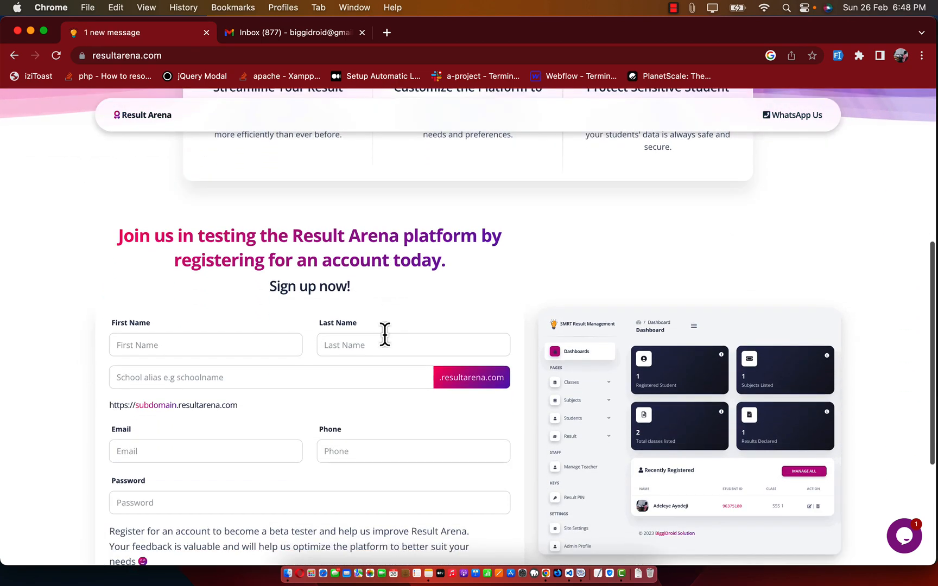
scroll(375, 284, "down", 1)
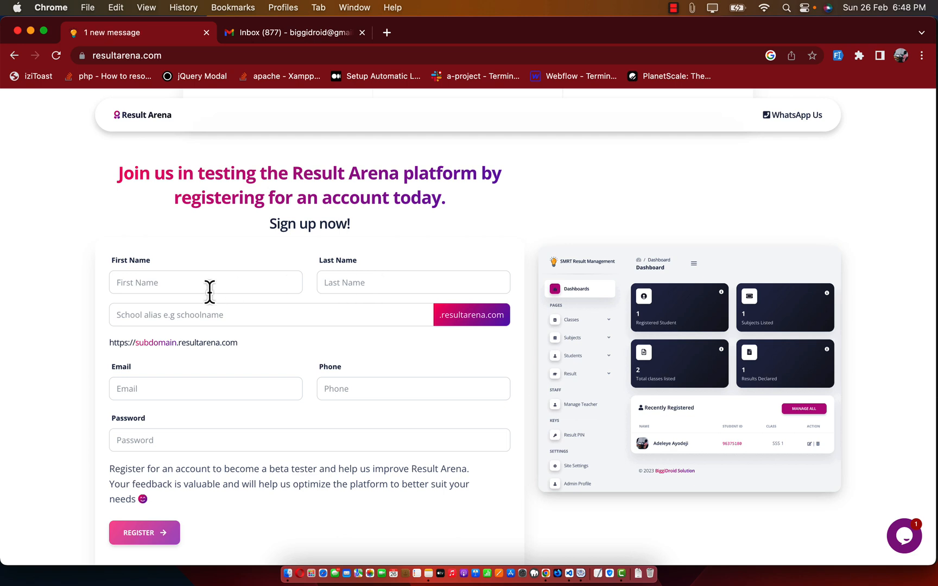
Step: Enter the owner's first and last name and the school alias biggidroid
left_click(181, 283)
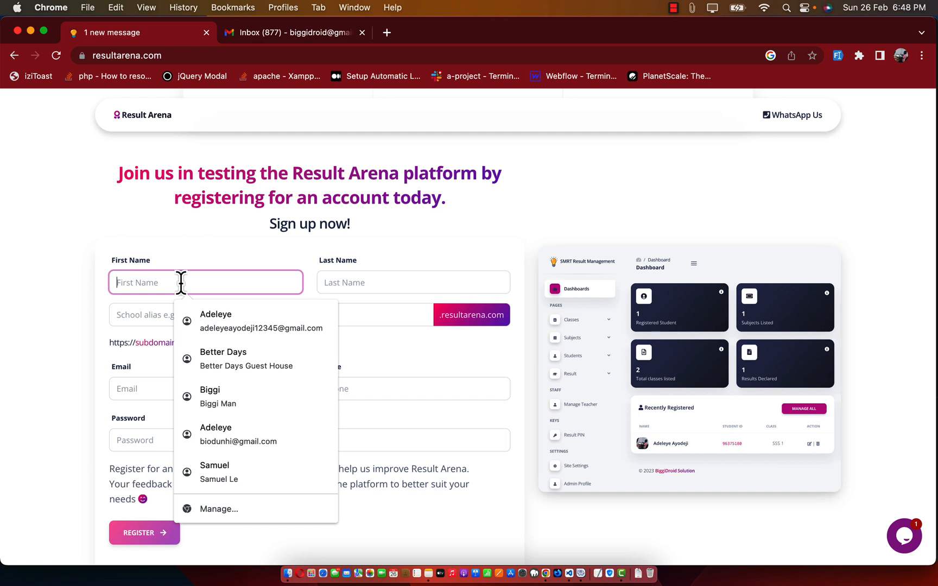
type("B")
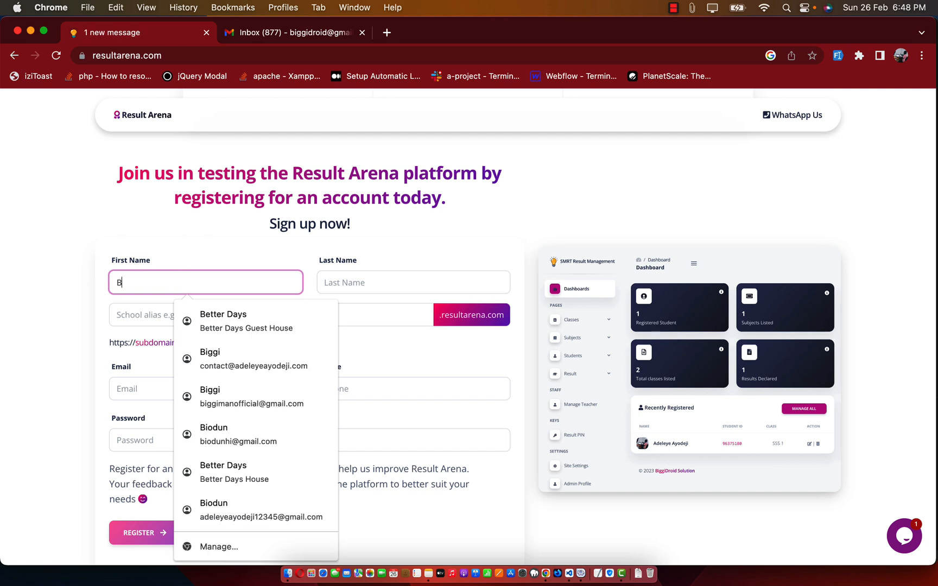
type("iggi")
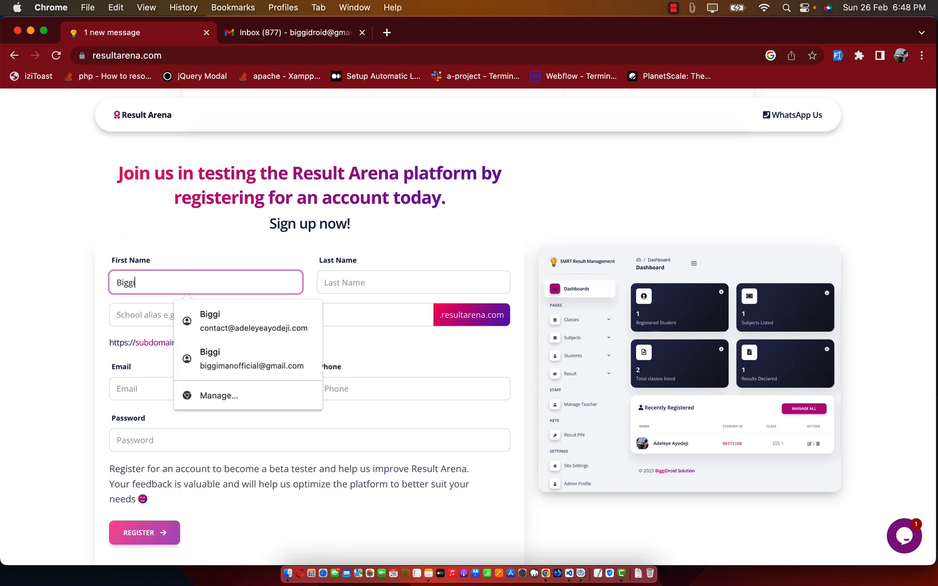
left_click(347, 279)
type("D")
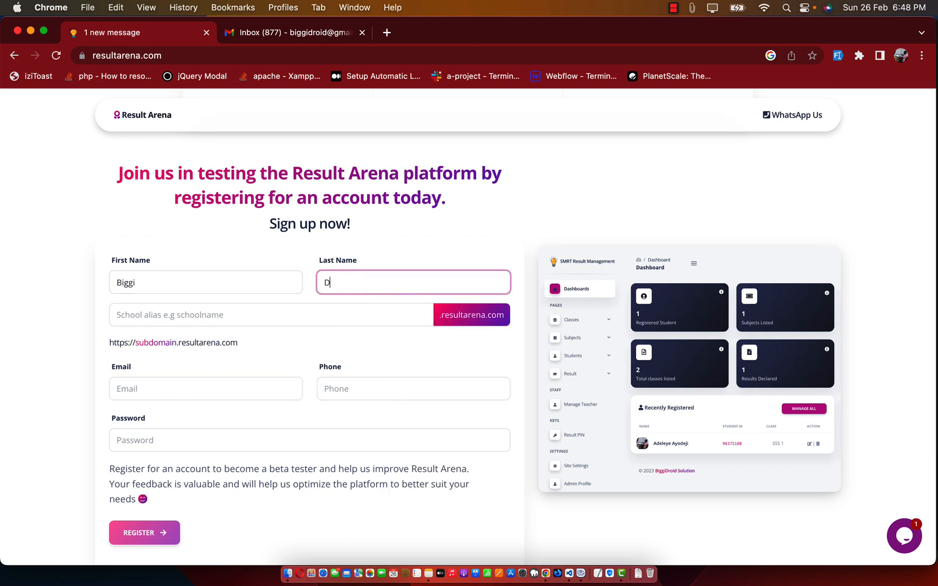
type("roid")
left_click(179, 315)
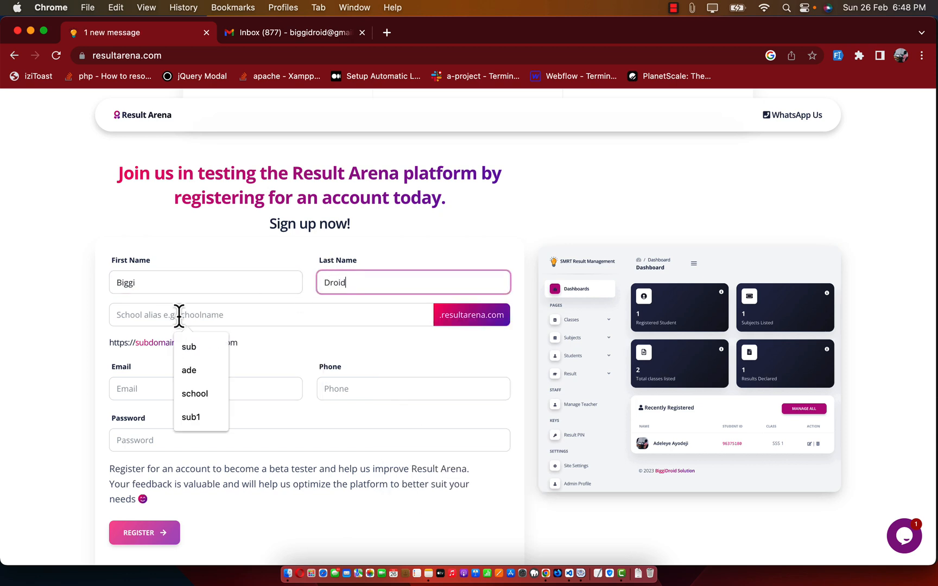
type("big")
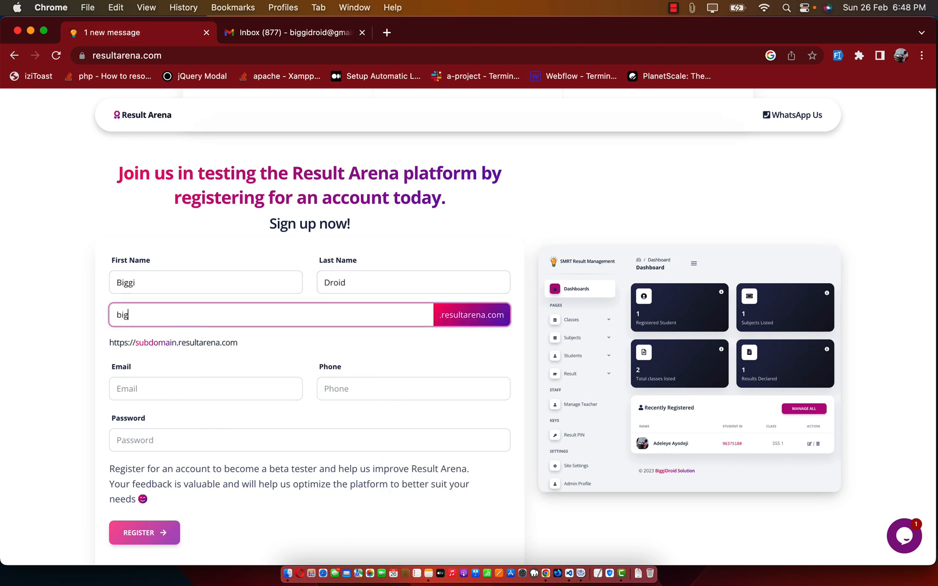
type("gidroid")
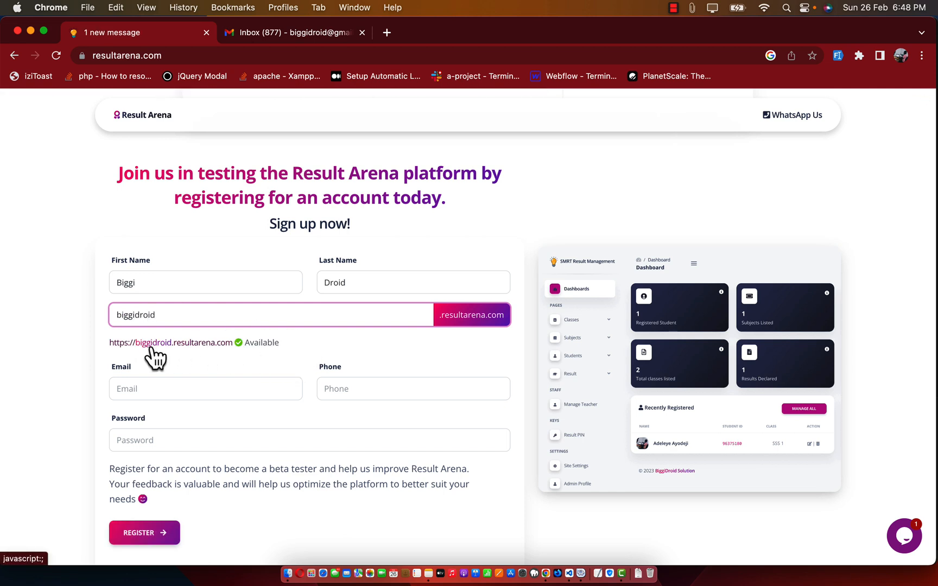
left_click(170, 349)
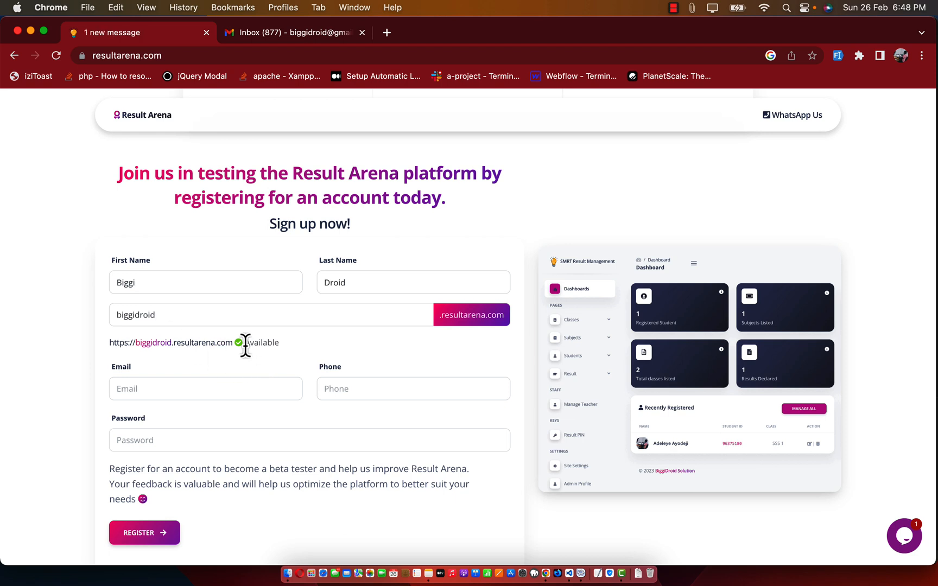
Step: Try the alias 'sub', find it unavailable, and undo back to biggidroid
left_click_drag(246, 343, 294, 348)
left_click(295, 348)
left_click_drag(172, 315, 105, 325)
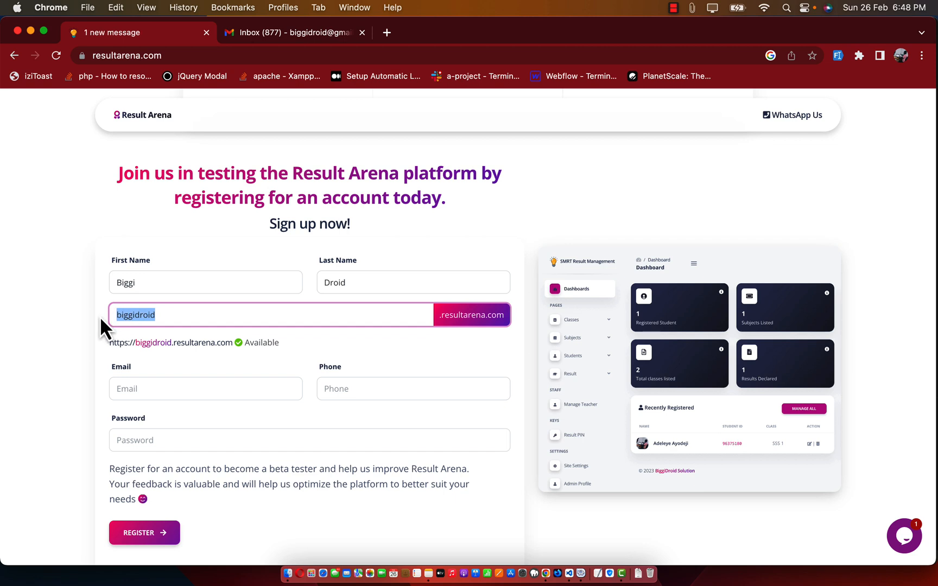
type("sub")
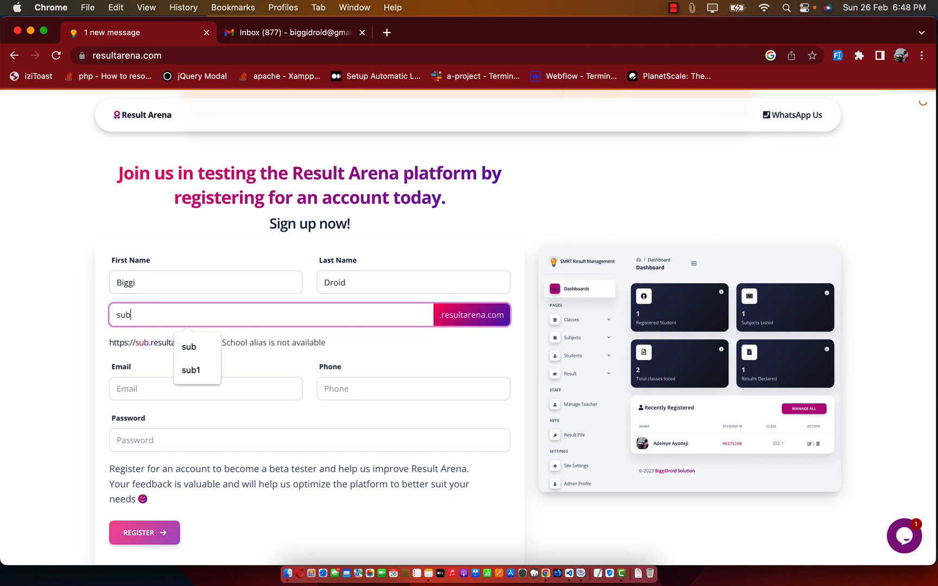
left_click(194, 318)
left_click(269, 360)
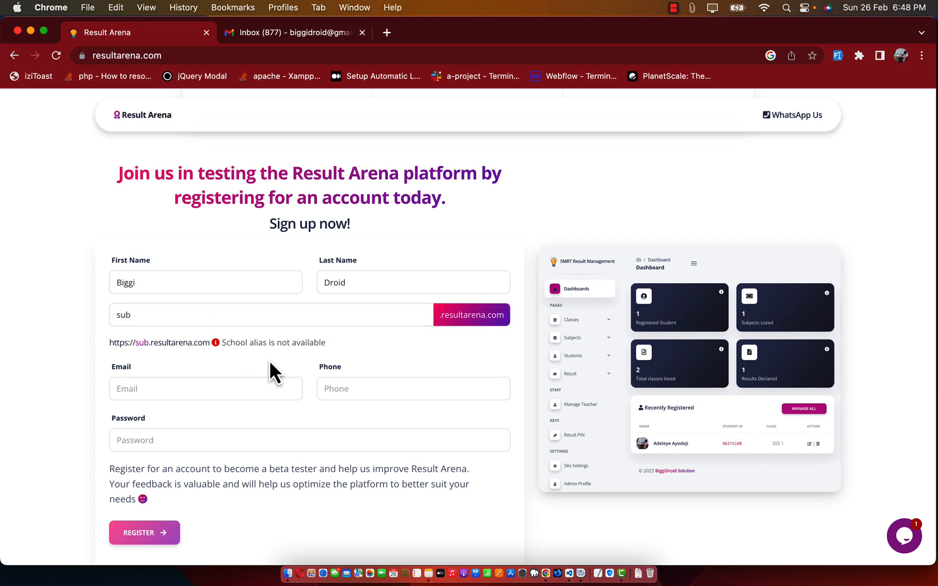
left_click(229, 320)
key("super+z")
left_click(303, 352)
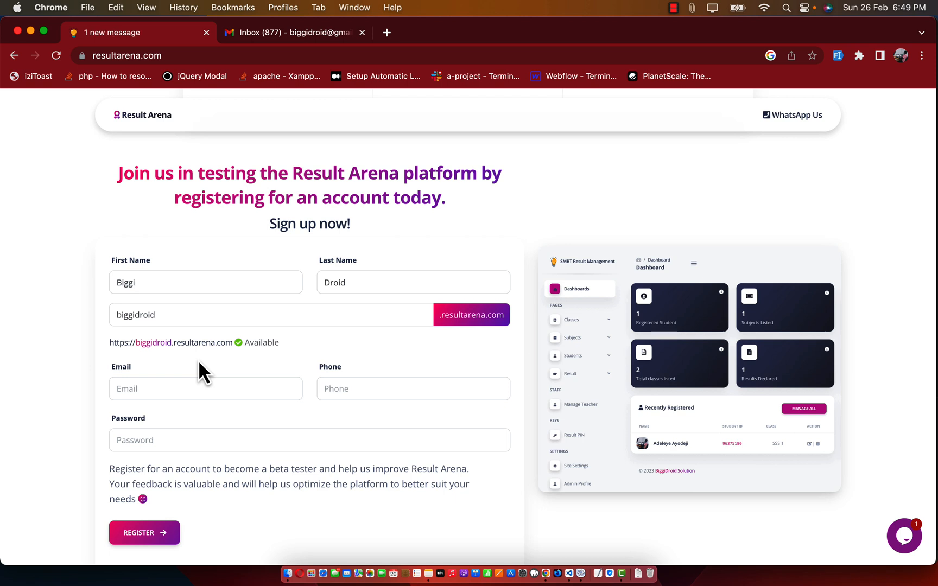
Step: Fill the Email field with the saved contact e-mail from autofill
left_click(158, 388)
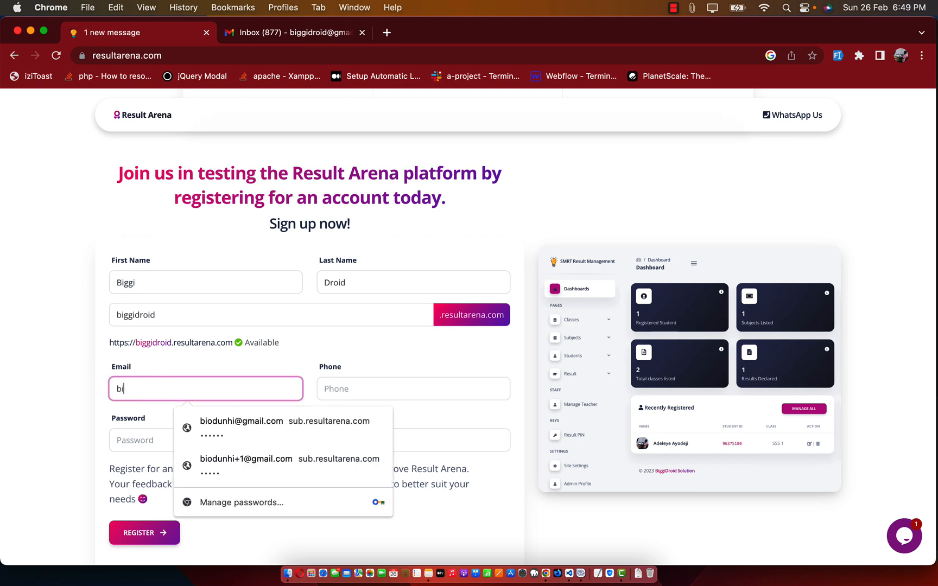
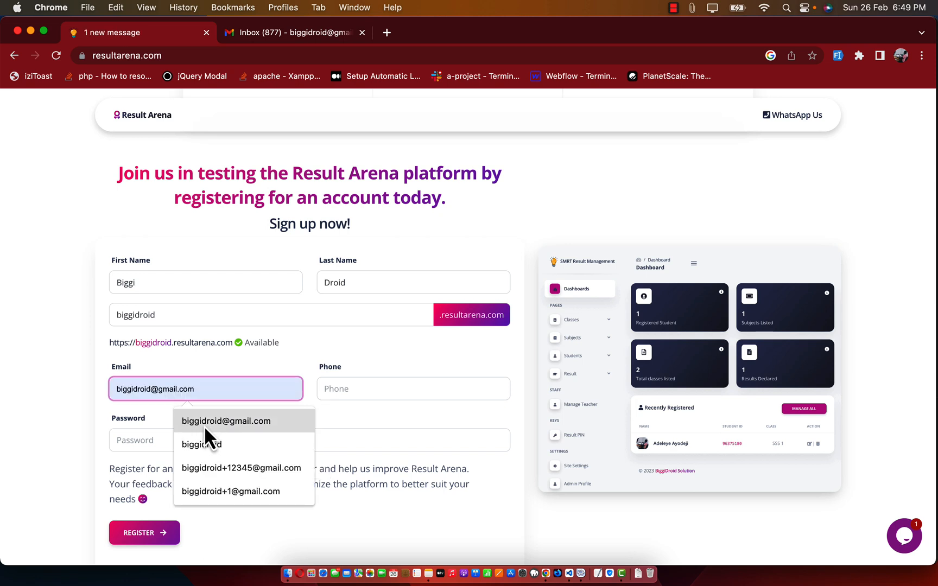
left_click(204, 424)
Step: Fill the Phone field with the saved number and set an account password
left_click(349, 396)
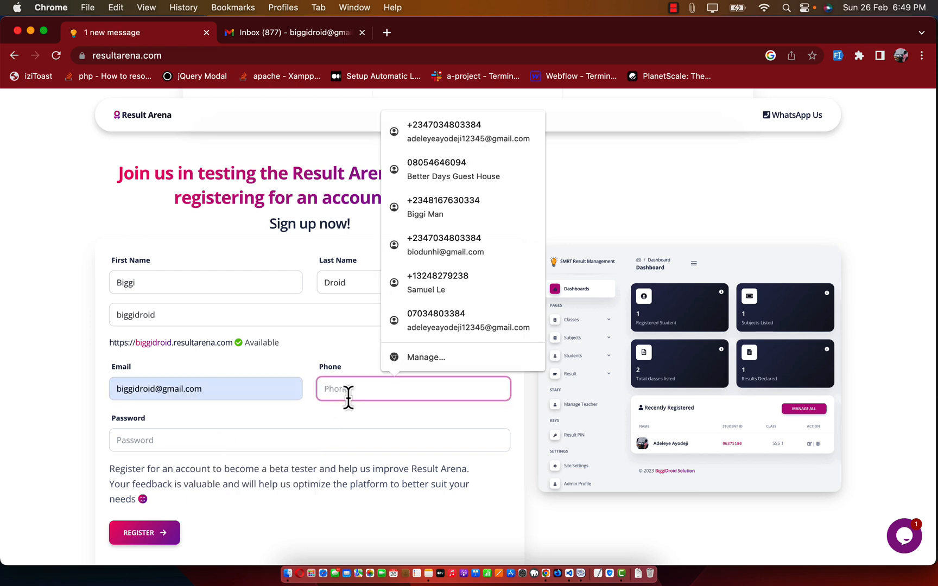
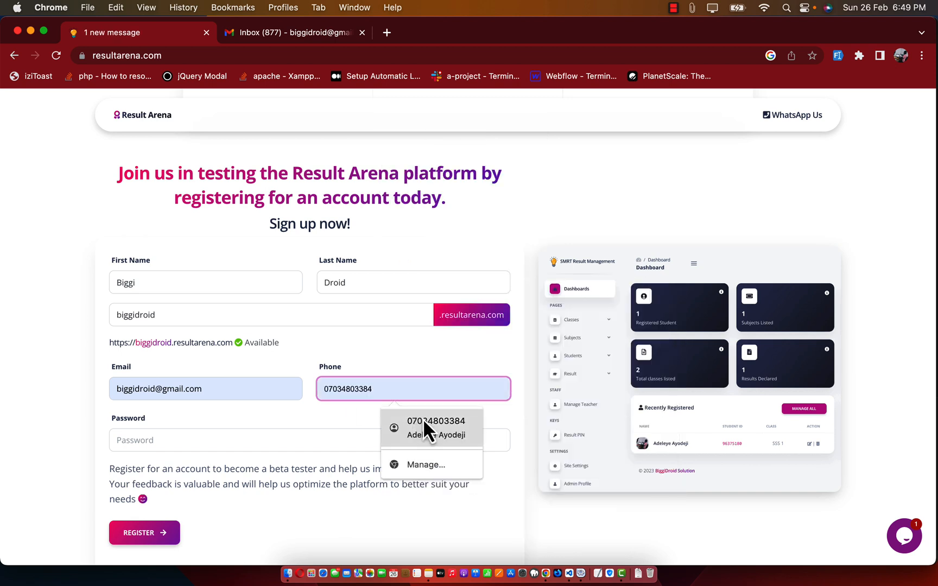
left_click(425, 421)
left_click(186, 444)
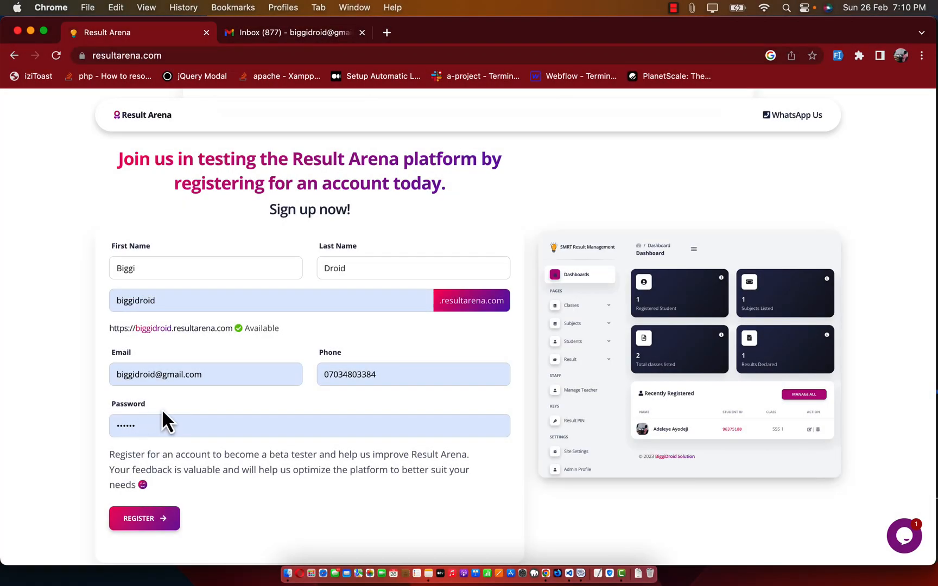
left_click(149, 419)
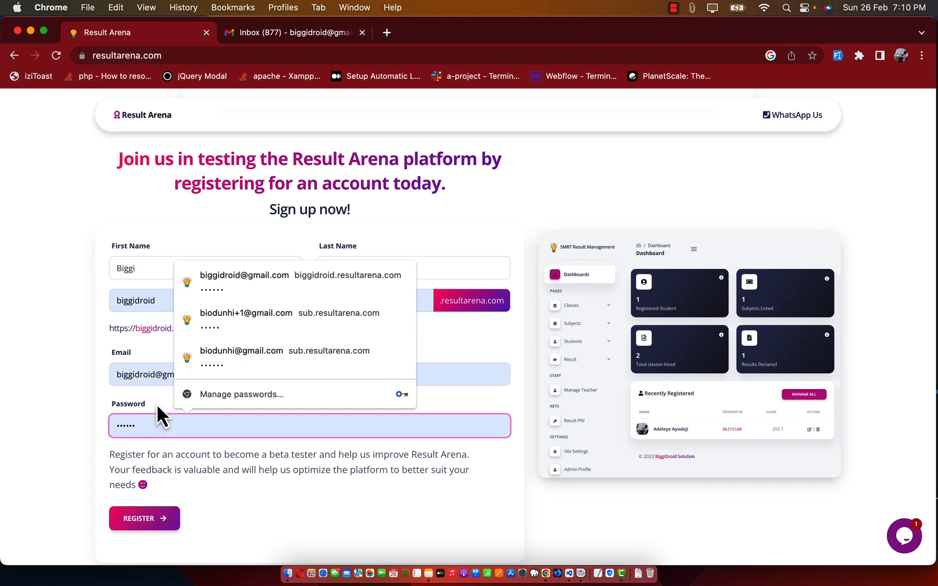
left_click(156, 407)
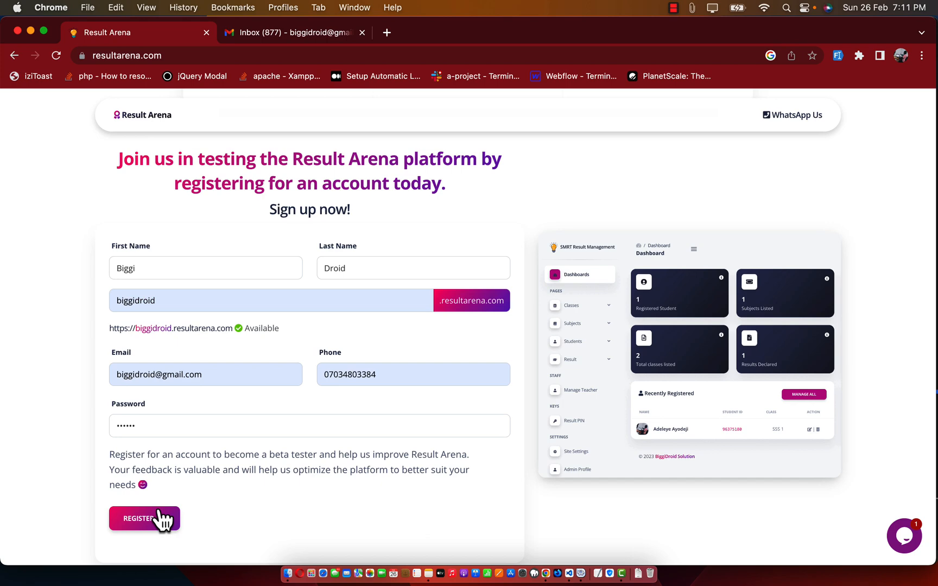
Step: Submit the registration and read the 'School created!' confirmation message
left_click(147, 520)
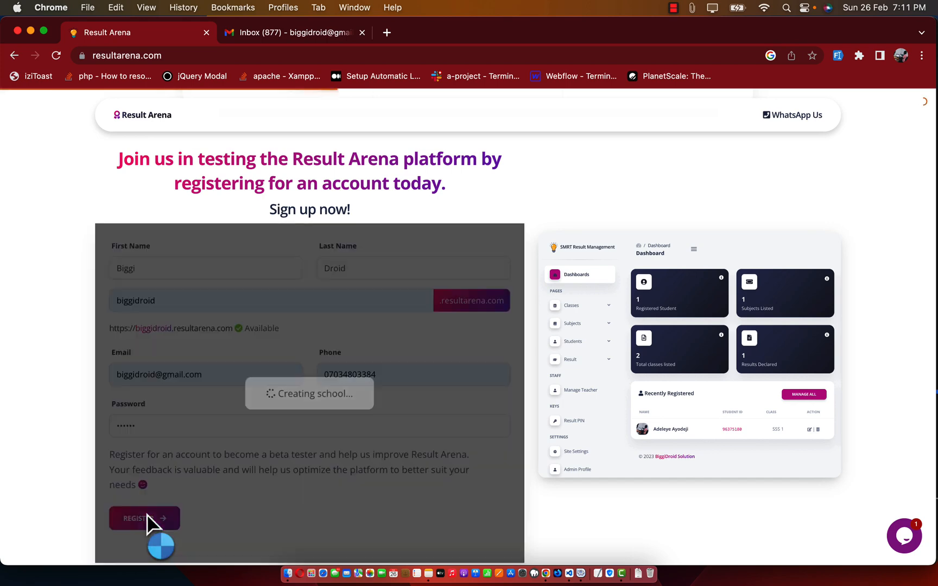
scroll(325, 369, "down", 2)
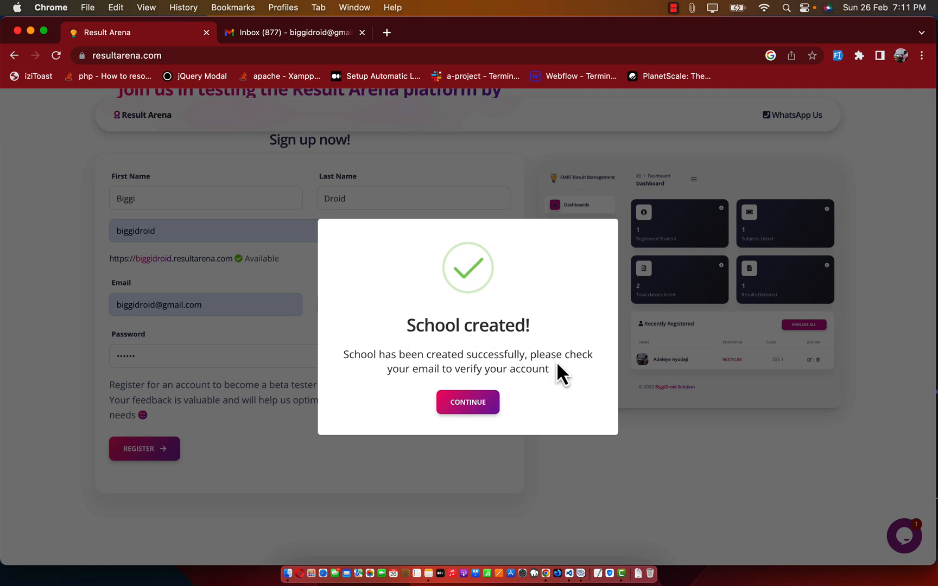
left_click_drag(553, 370, 414, 361)
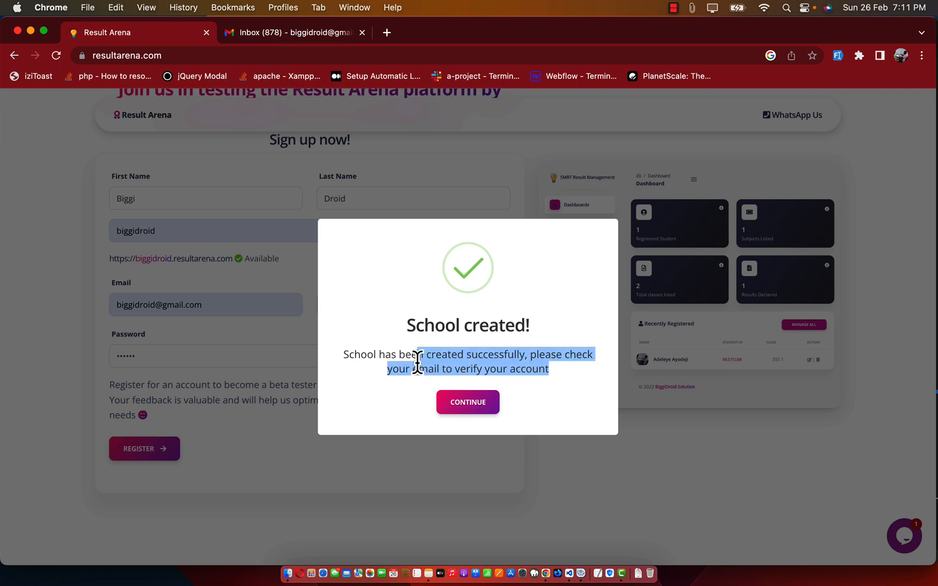
left_click(400, 362)
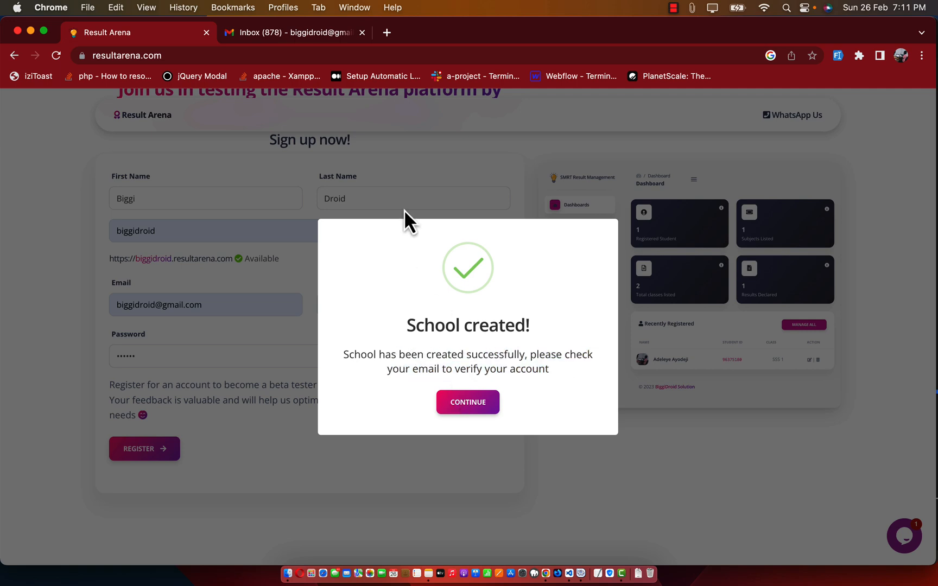
Step: Open the Verify Email message in Gmail, then dismiss the School created dialog in Result Arena
left_click(314, 34)
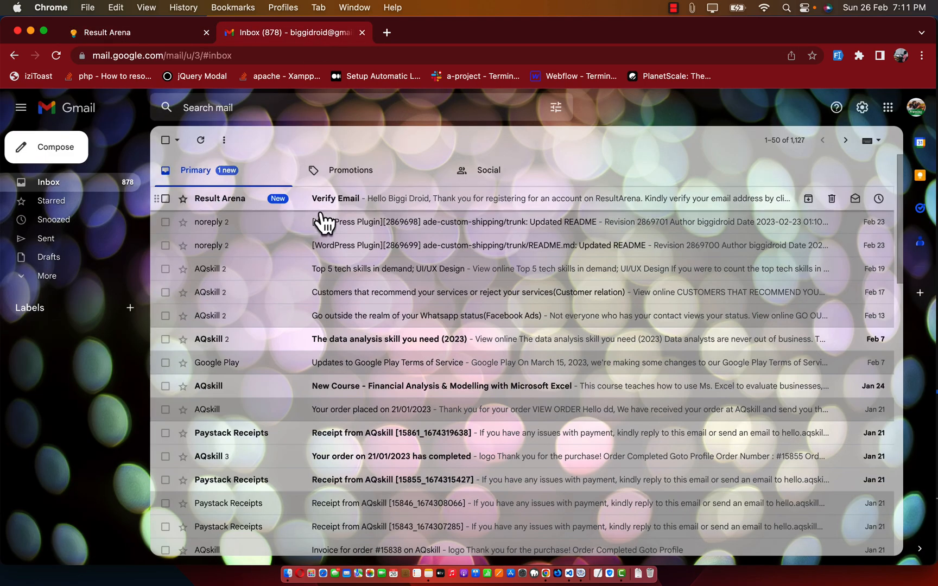
left_click(350, 206)
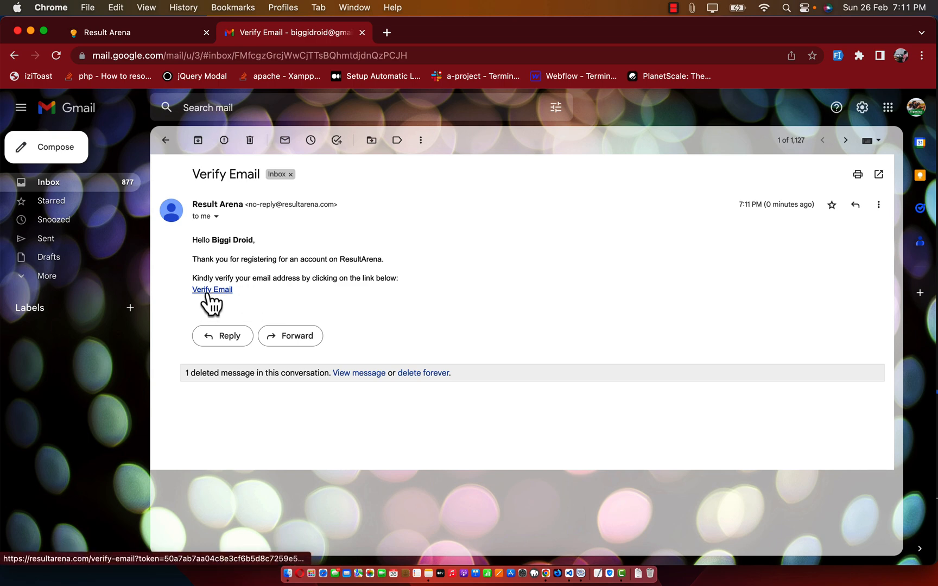
left_click(165, 41)
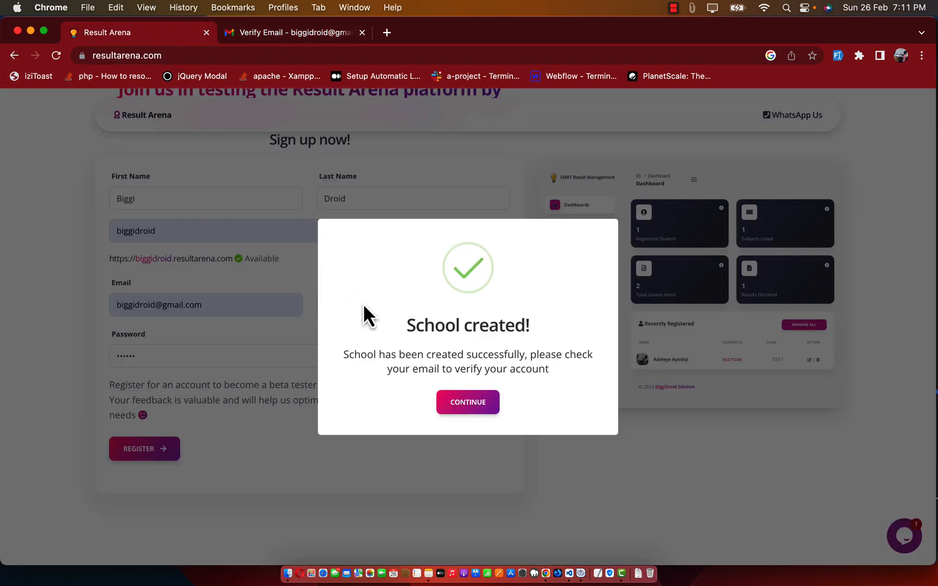
left_click(467, 405)
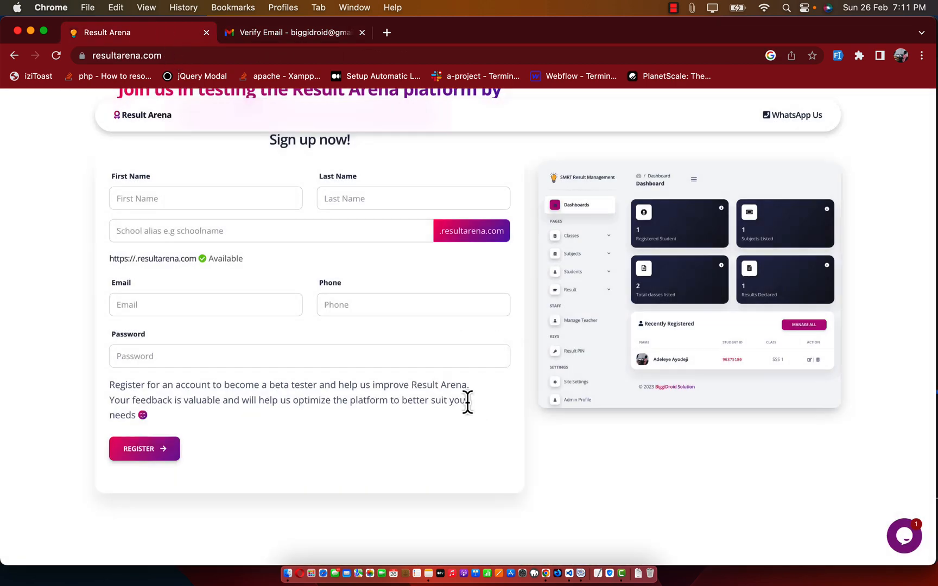
Step: Follow the 'Verify Email' link in the Gmail message to verify the school's e-mail
left_click(322, 43)
left_click(227, 293)
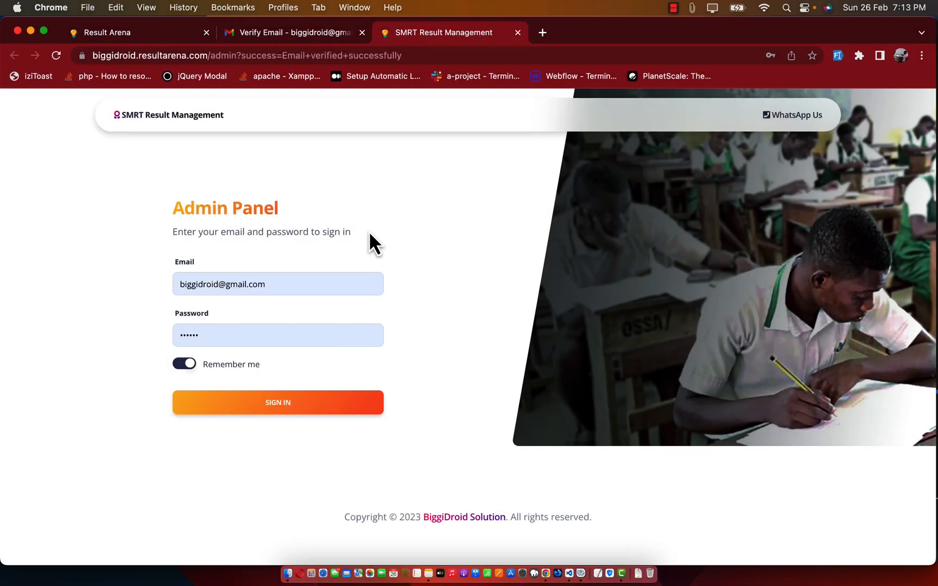
Step: Open the 'Welcome to ResultArena' e-mail in Gmail and check the one-time login password
left_click(260, 34)
left_click(165, 140)
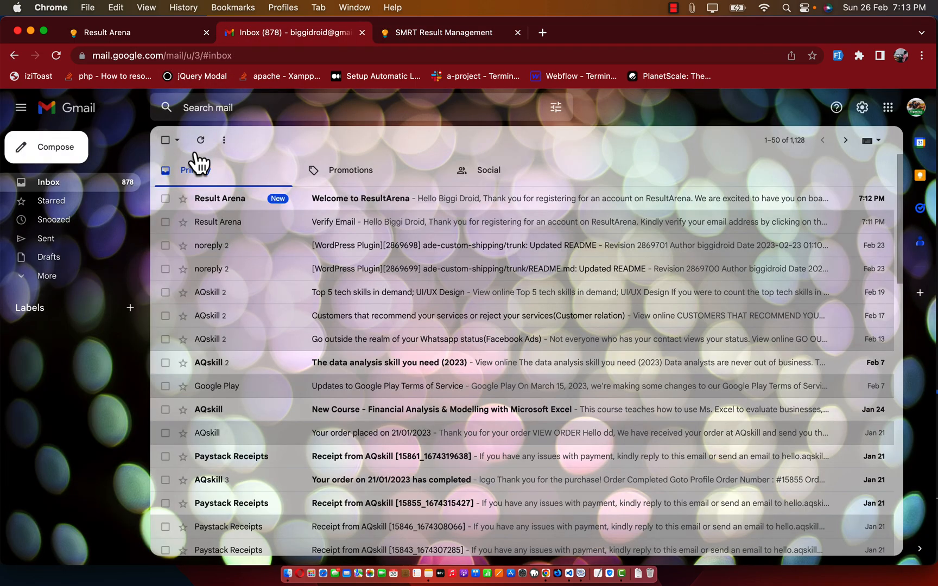
left_click(327, 199)
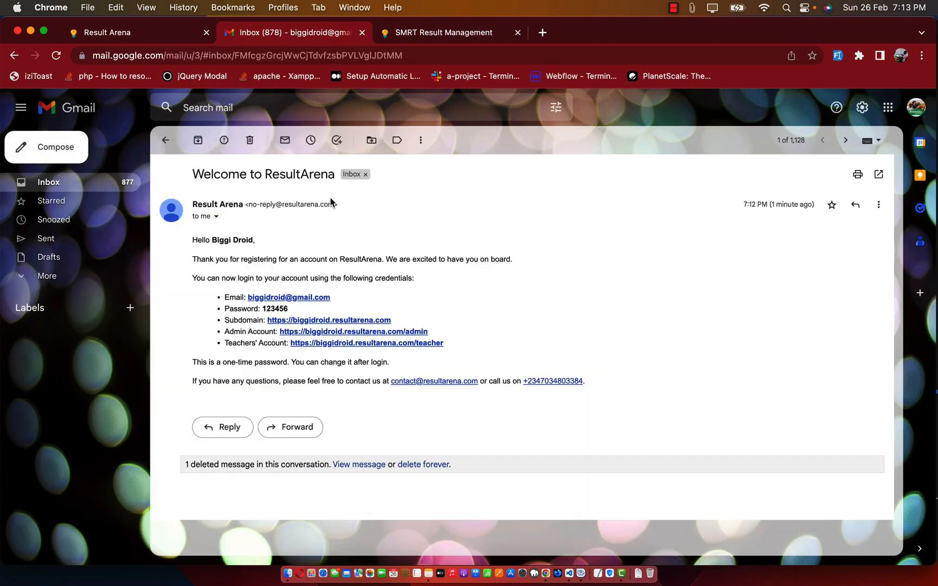
double_click(273, 309)
left_click(329, 307)
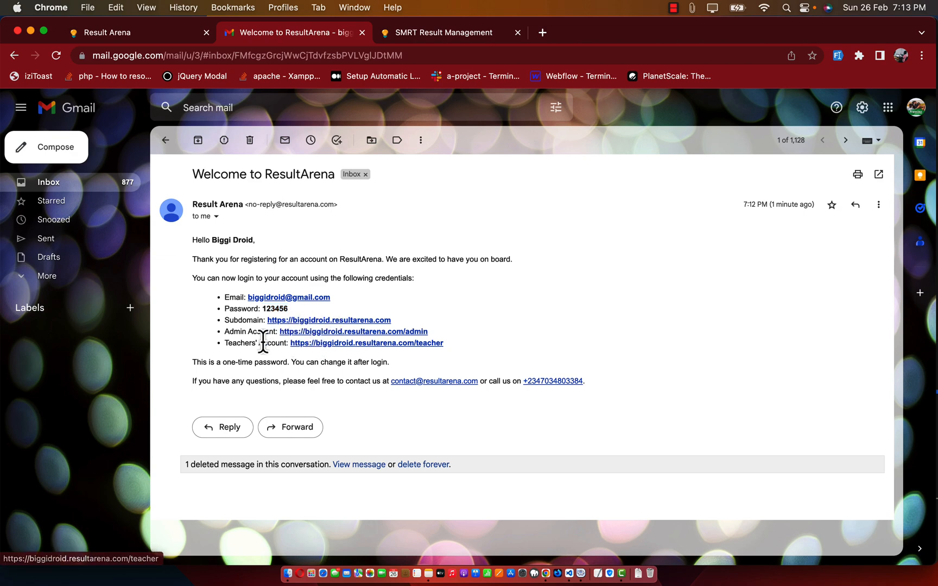
Step: Sign in to the SMRT Result Management admin panel with the pre-filled credentials, keeping 'Remember me' on
left_click(442, 36)
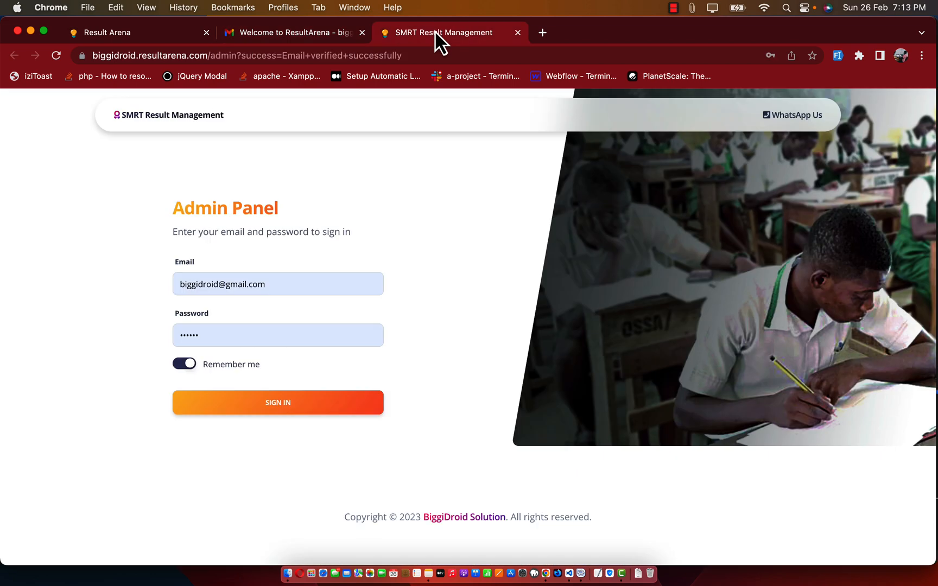
left_click(276, 284)
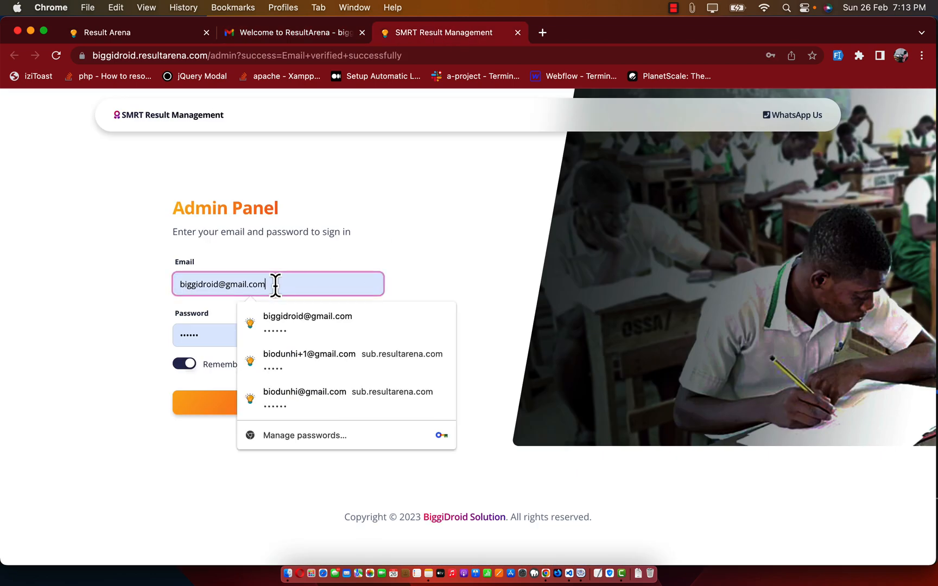
left_click(207, 339)
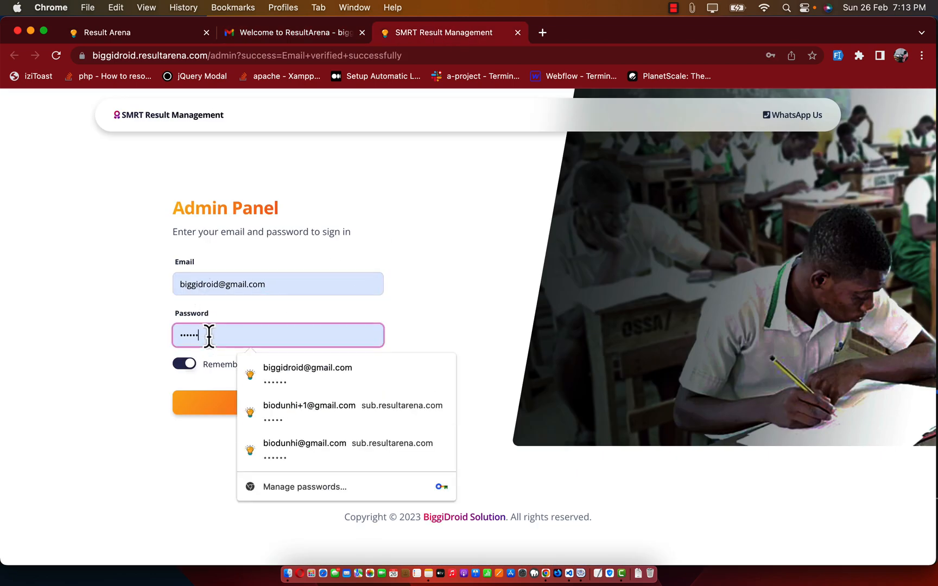
left_click(144, 394)
left_click(180, 365)
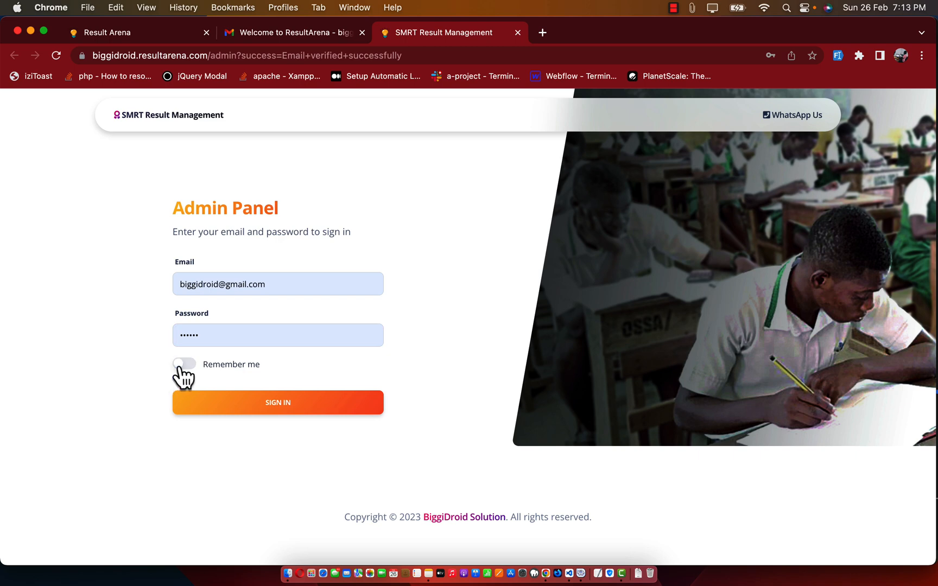
left_click(184, 363)
left_click(272, 404)
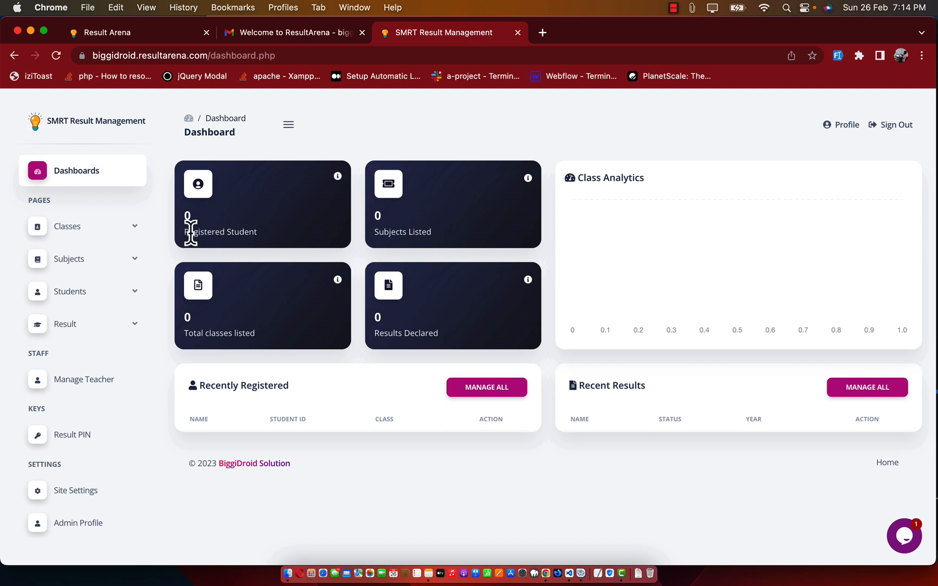
Step: Add the class SSS 1 on the Manage Classes page
left_click(79, 237)
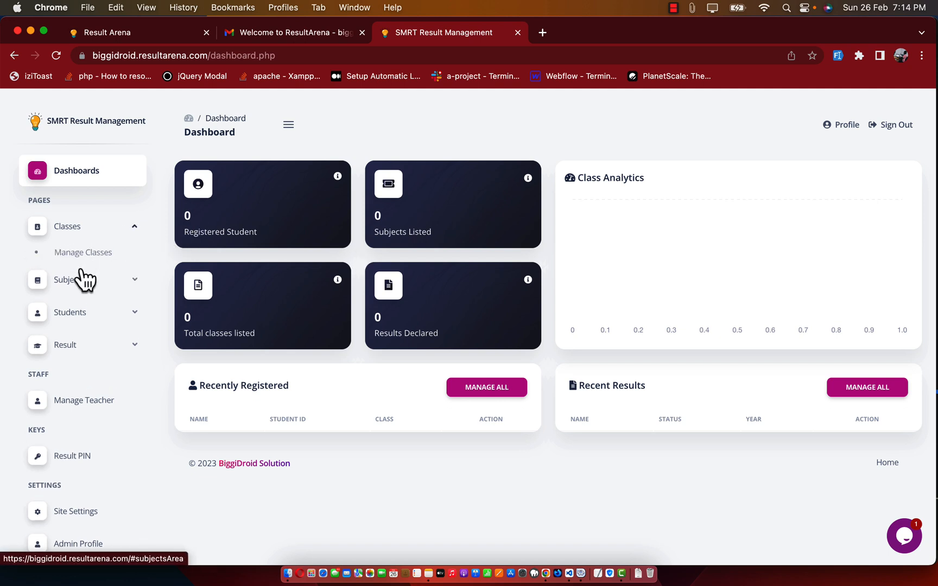
left_click(84, 256)
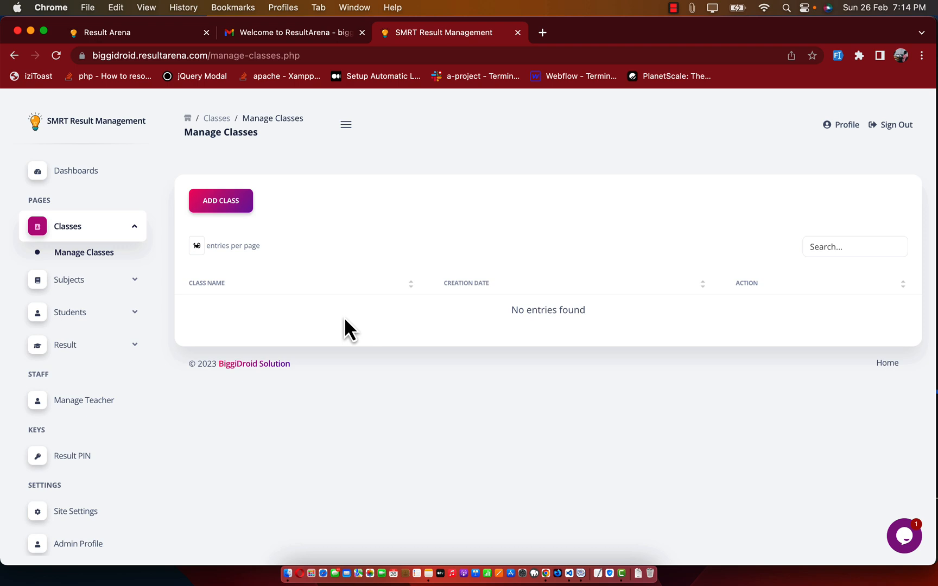
left_click(230, 214)
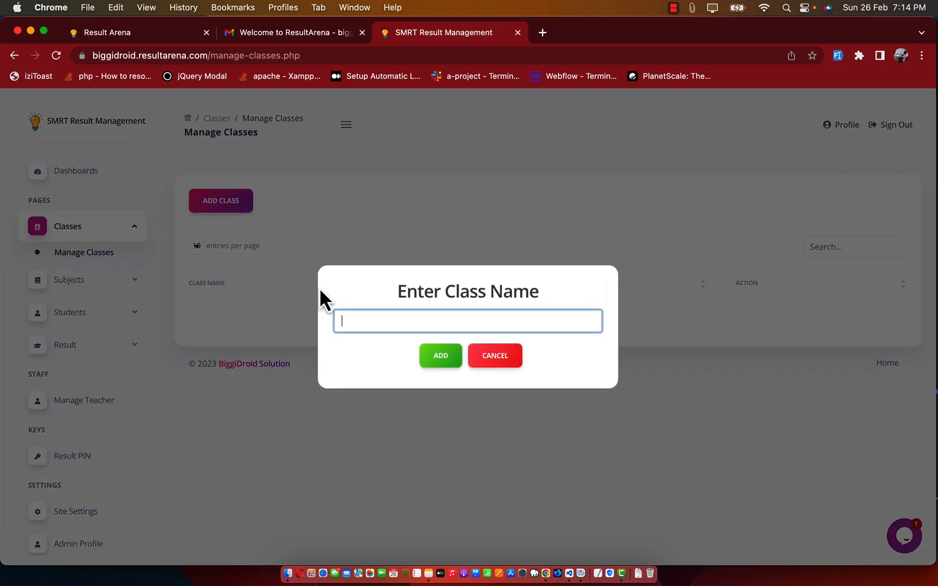
type("sss")
left_click(434, 358)
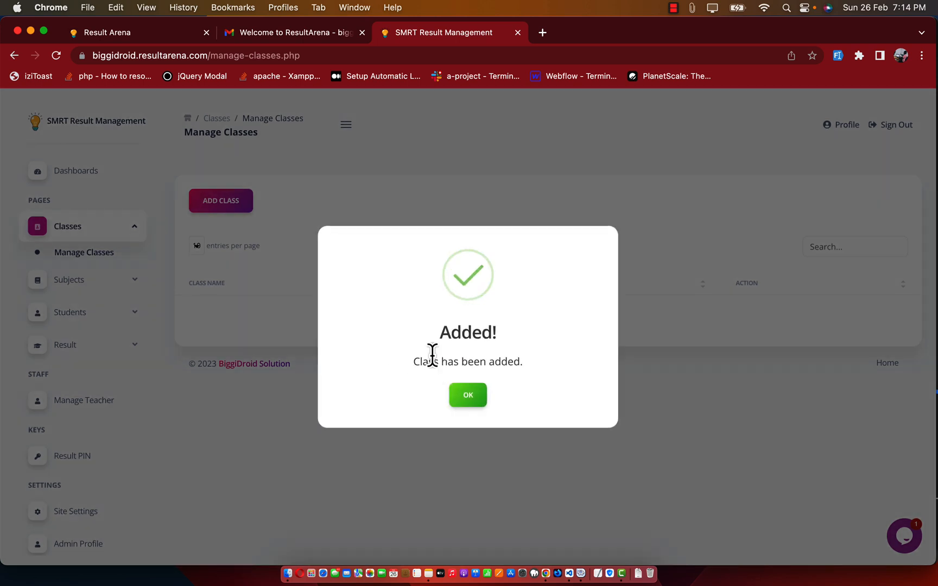
left_click(468, 395)
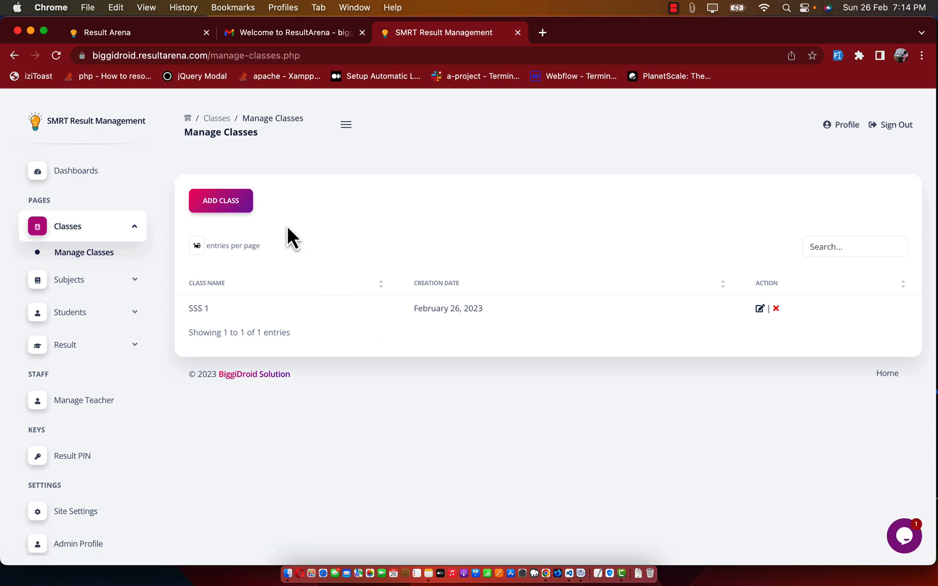
Step: Add two more classes, SSS 2 and SSS 3
left_click(240, 209)
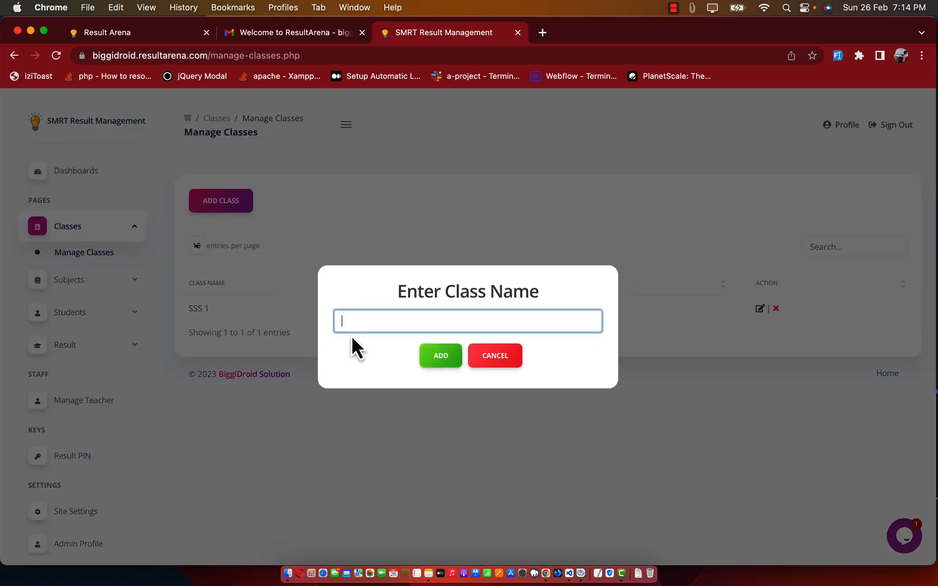
type("sss")
left_click(439, 343)
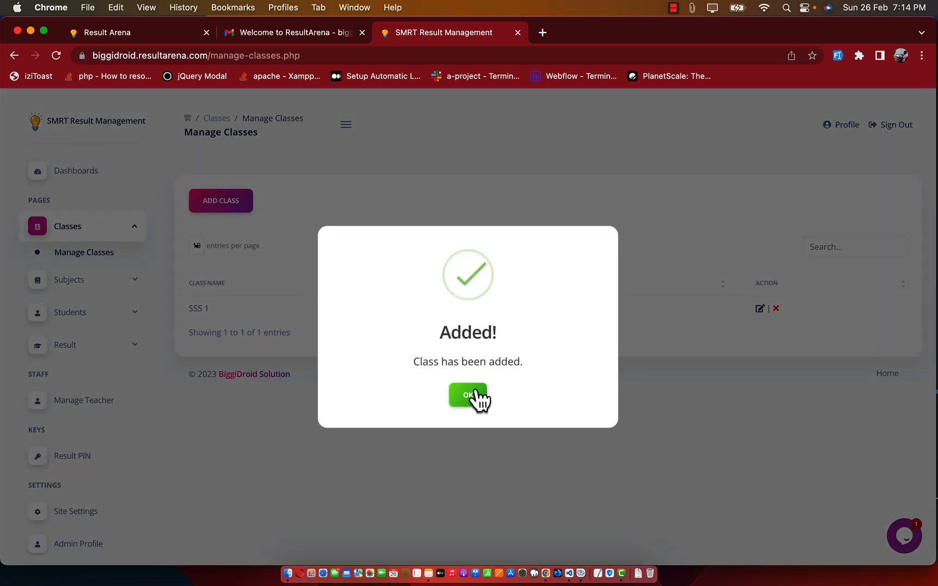
left_click(472, 398)
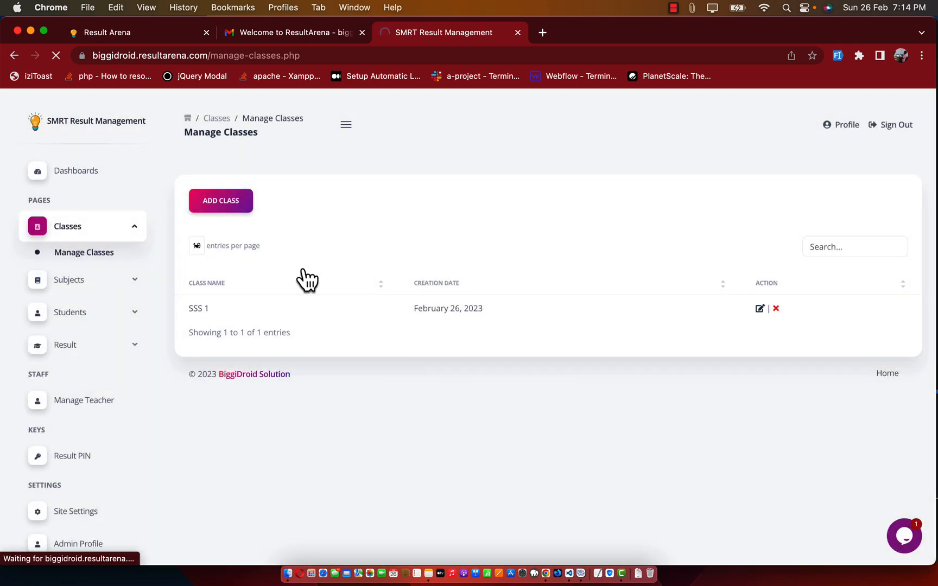
left_click(222, 204)
type("sss")
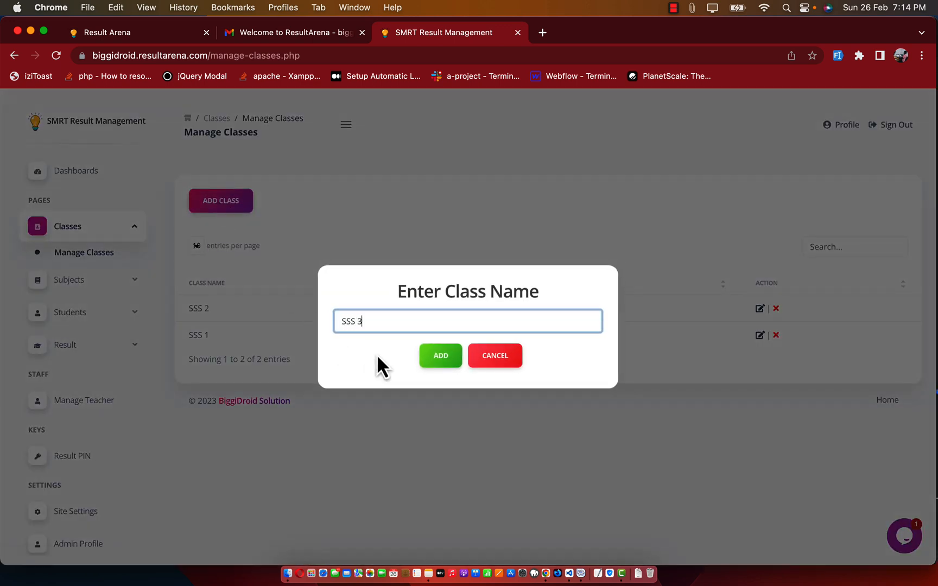
left_click(441, 356)
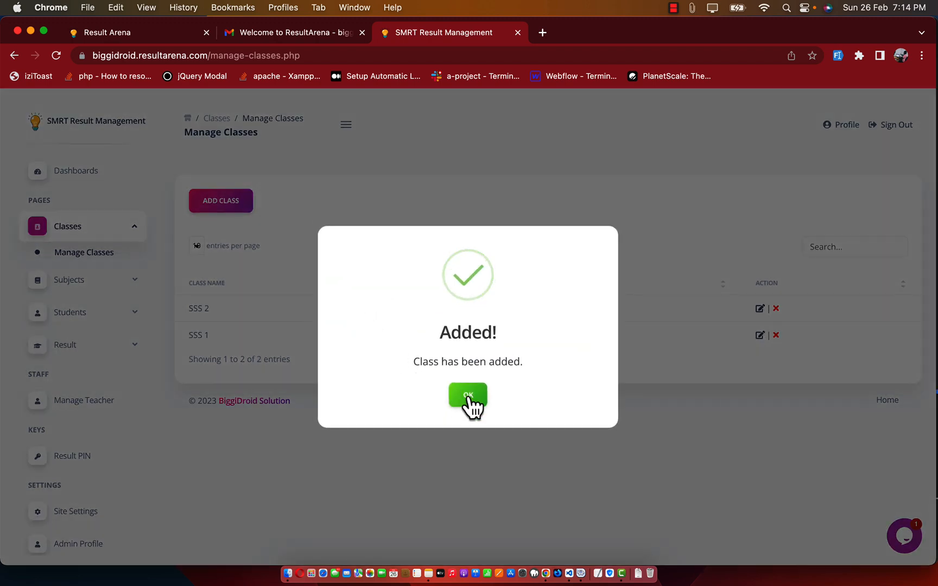
left_click(468, 397)
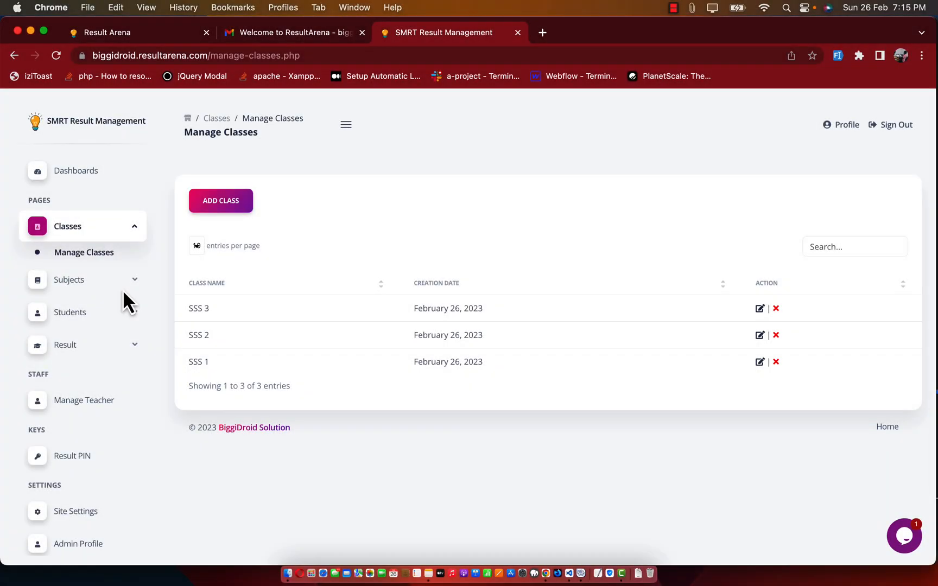
left_click(82, 285)
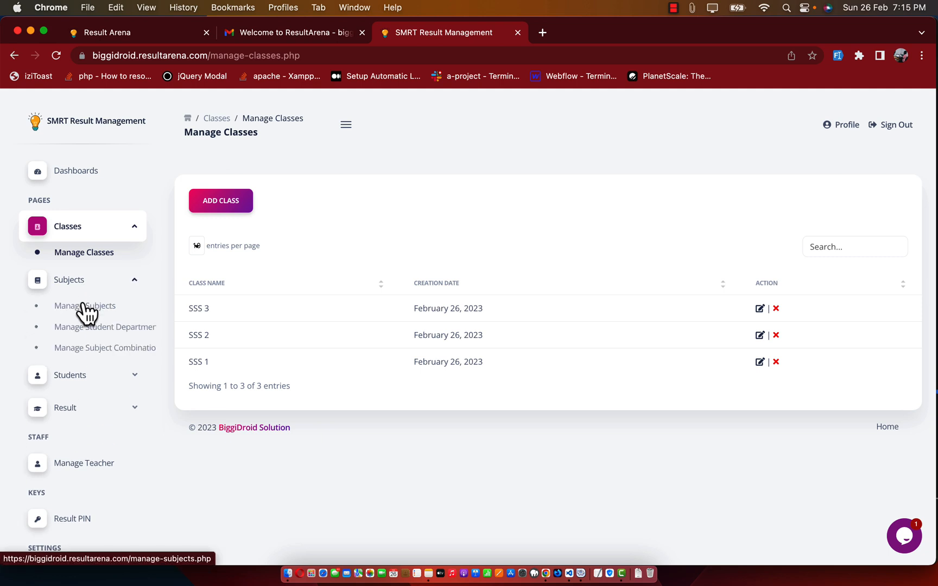
Step: Add the subjects Maths and English on the Manage Subjects page
left_click(83, 308)
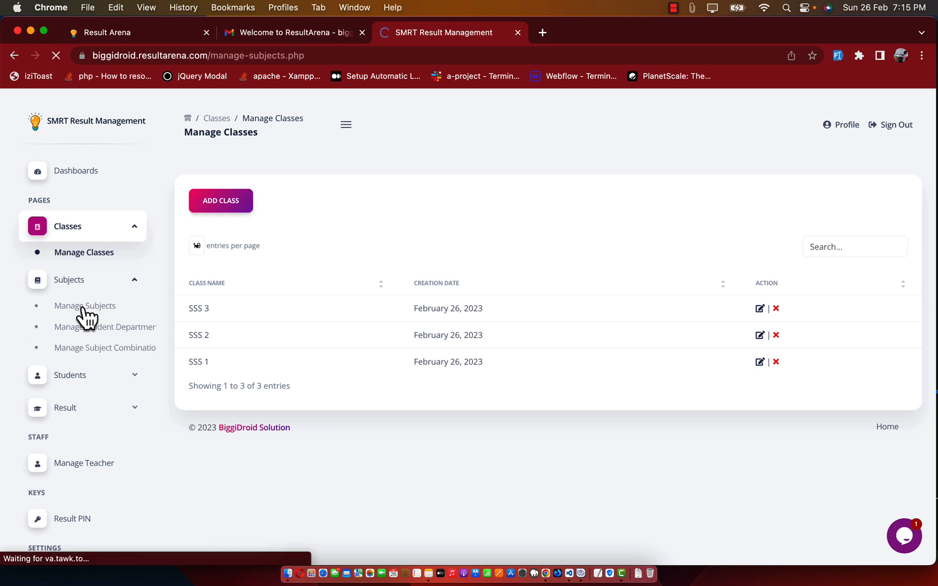
left_click(237, 208)
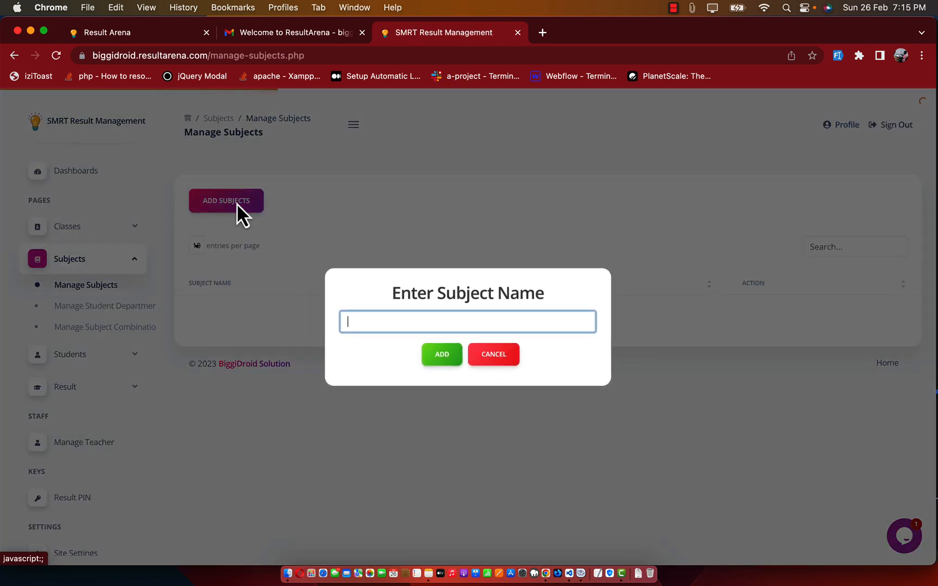
type("Ma")
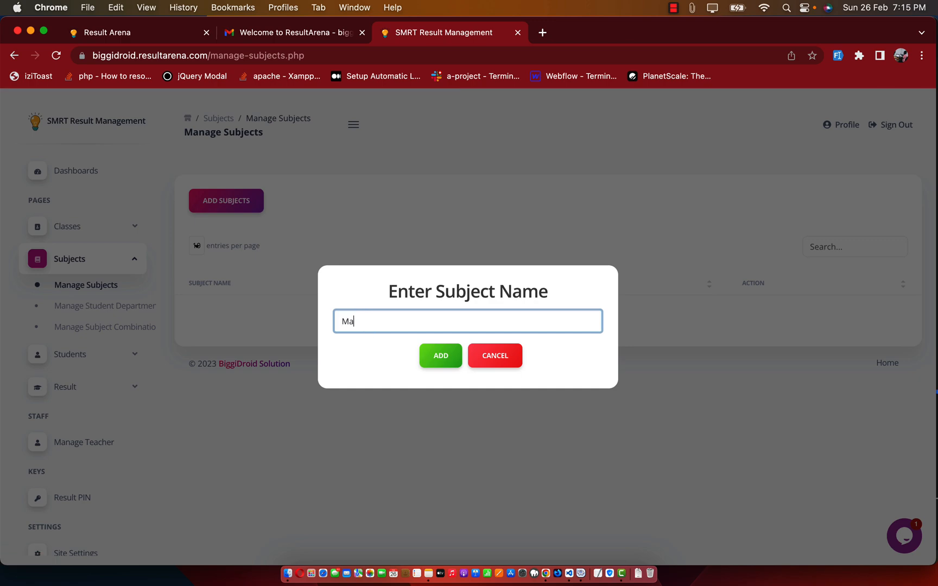
type("ths")
key("Return")
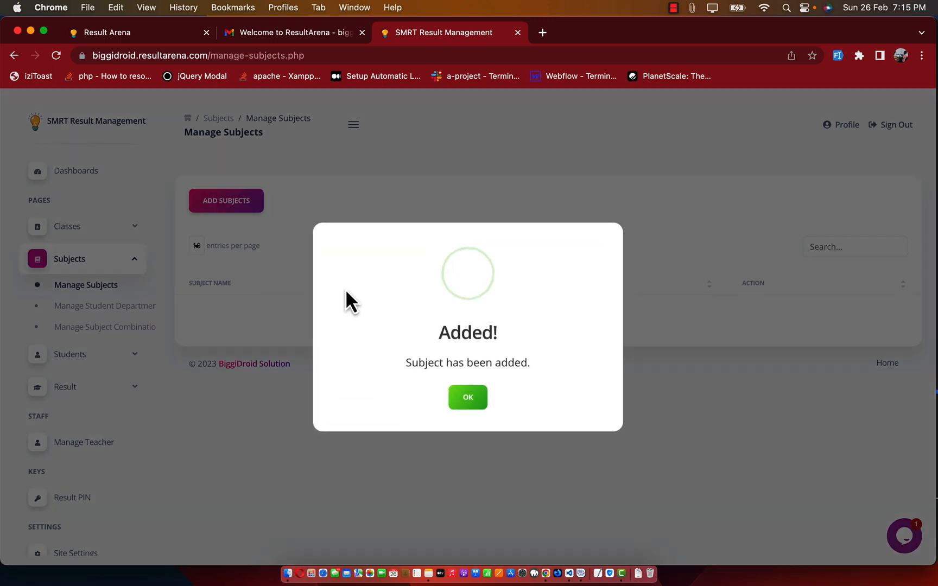
left_click(479, 403)
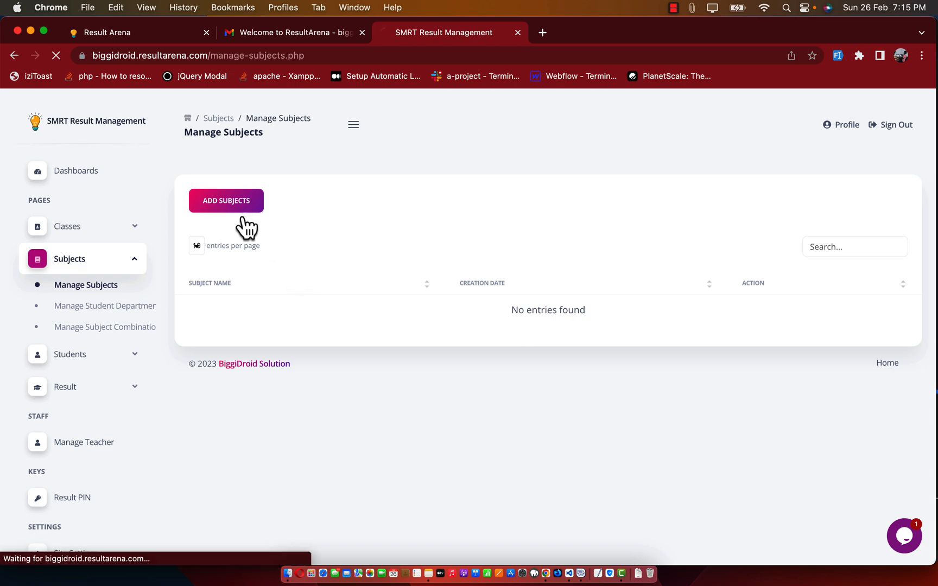
left_click(221, 201)
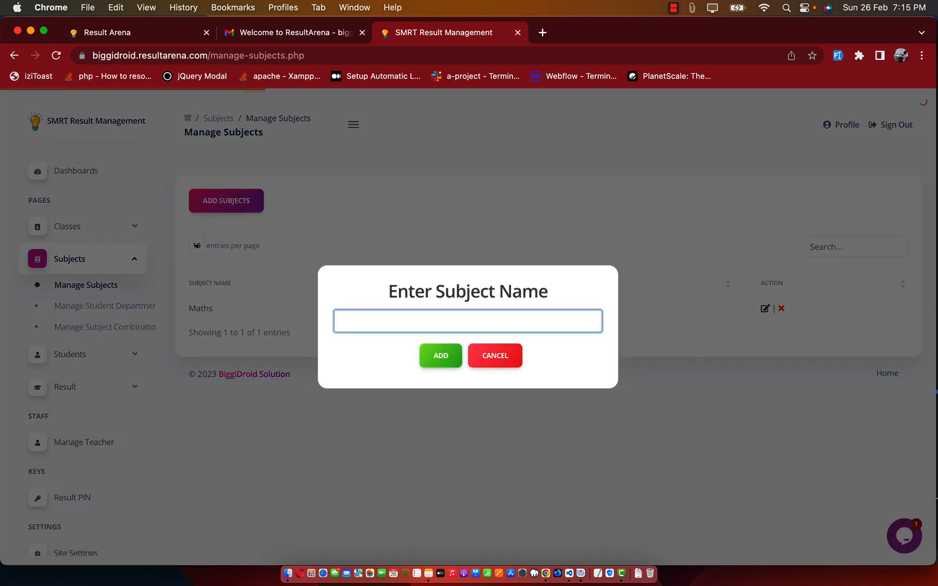
type("English")
key("Return")
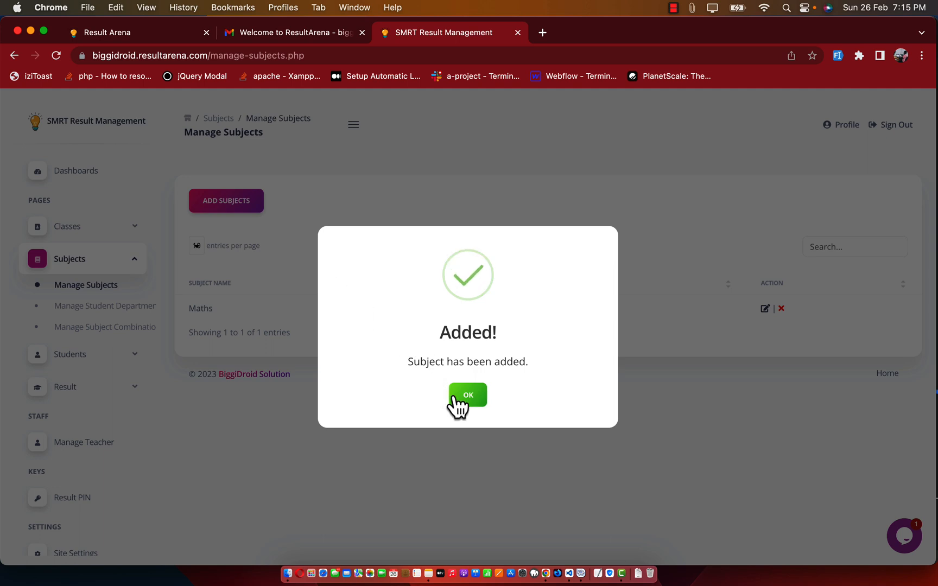
left_click(456, 399)
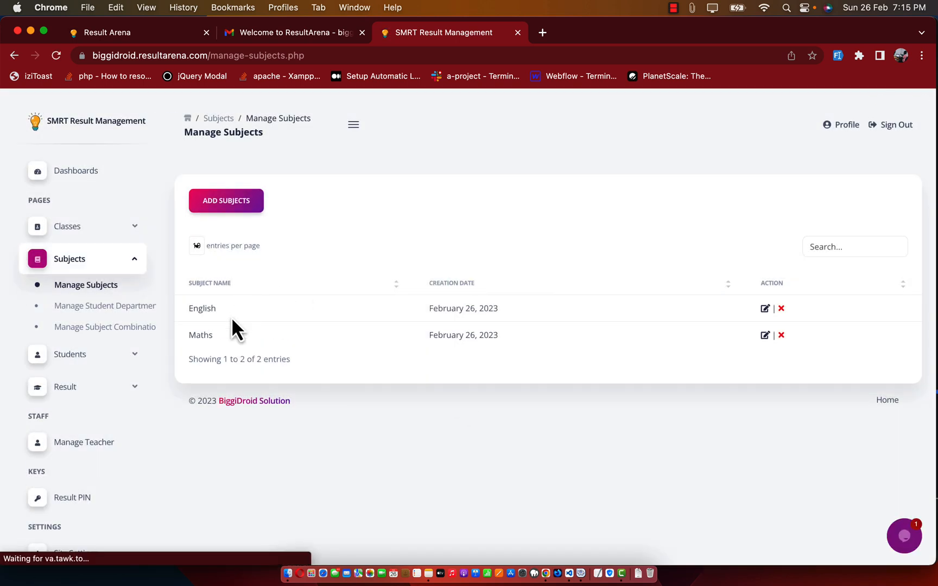
left_click(114, 310)
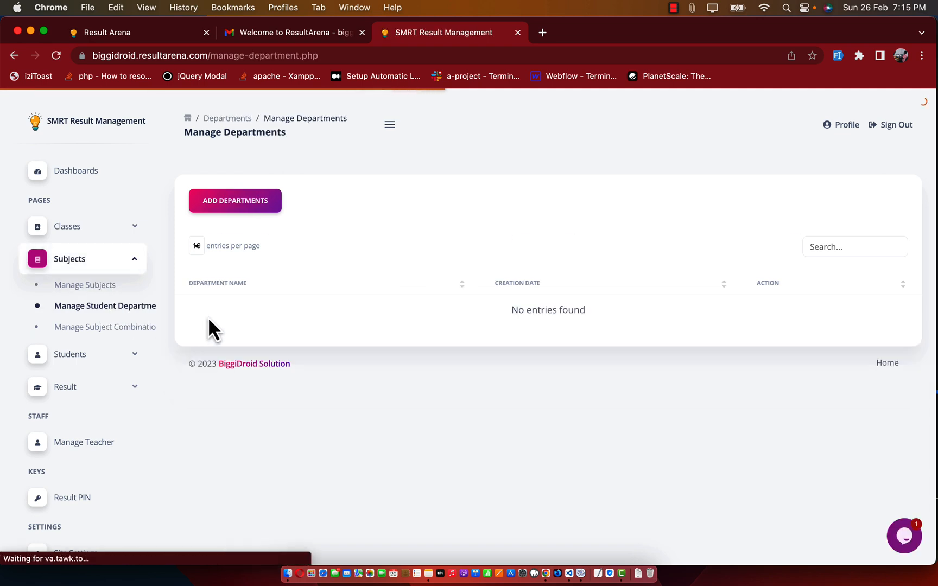
Step: Add a department named Science, confirm it, and go to Manage Subject Combination
left_click(242, 204)
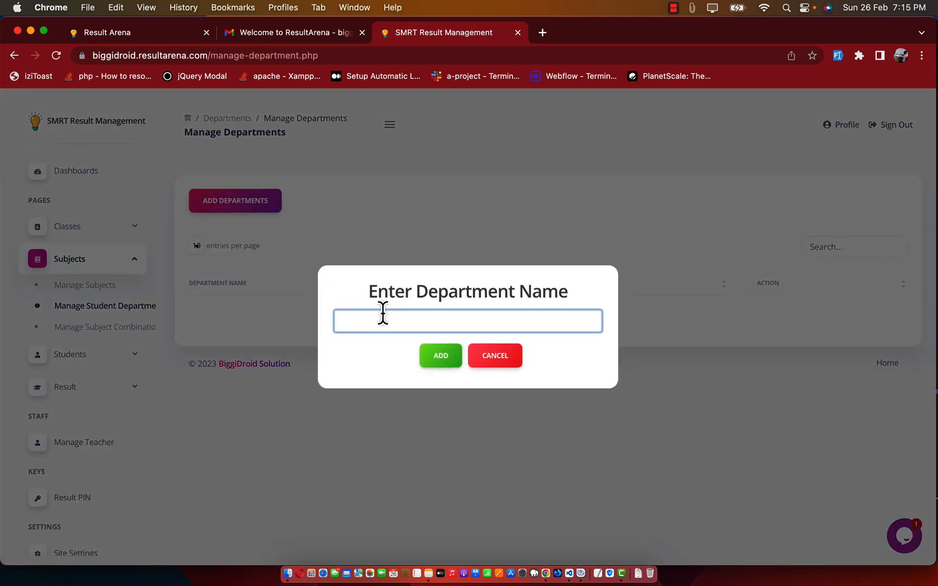
type("Science")
key("Return")
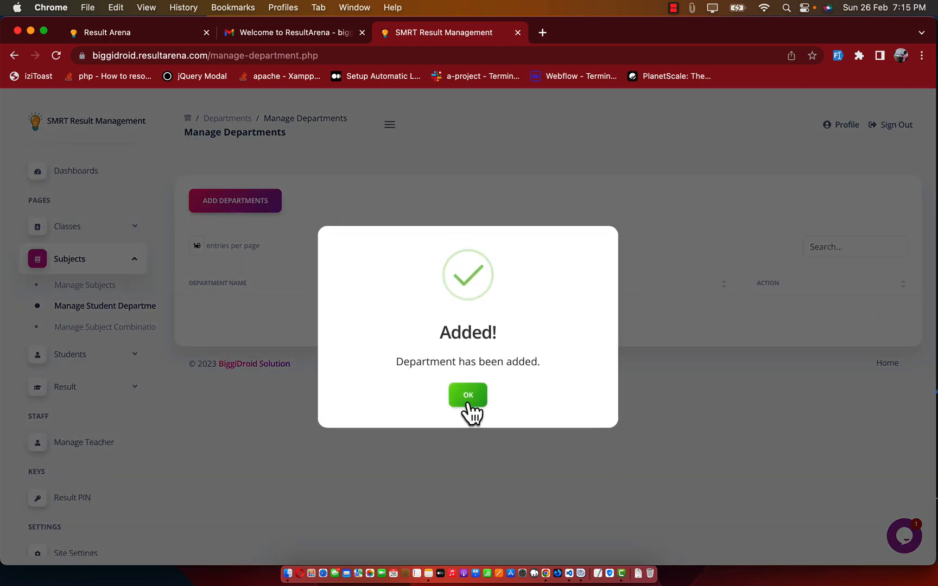
left_click(468, 396)
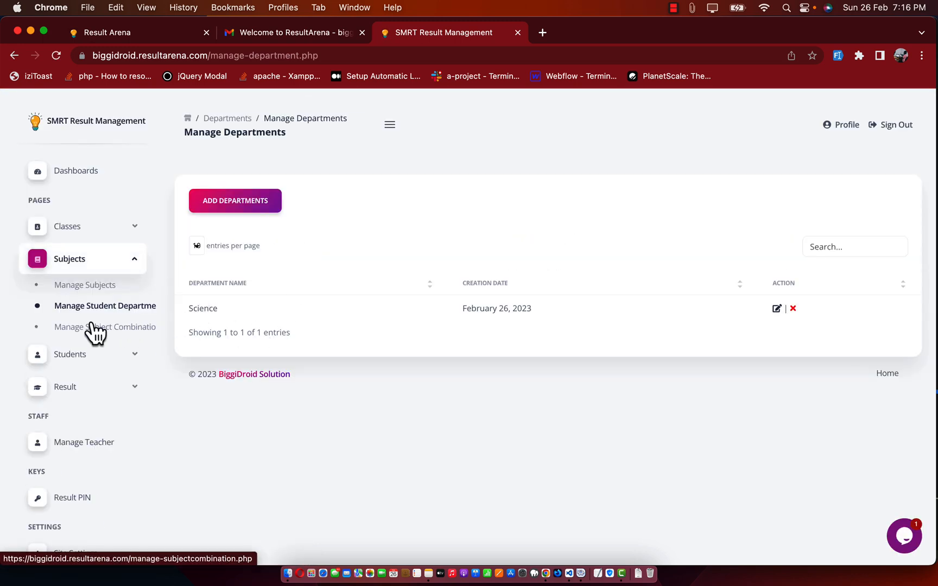
left_click(111, 328)
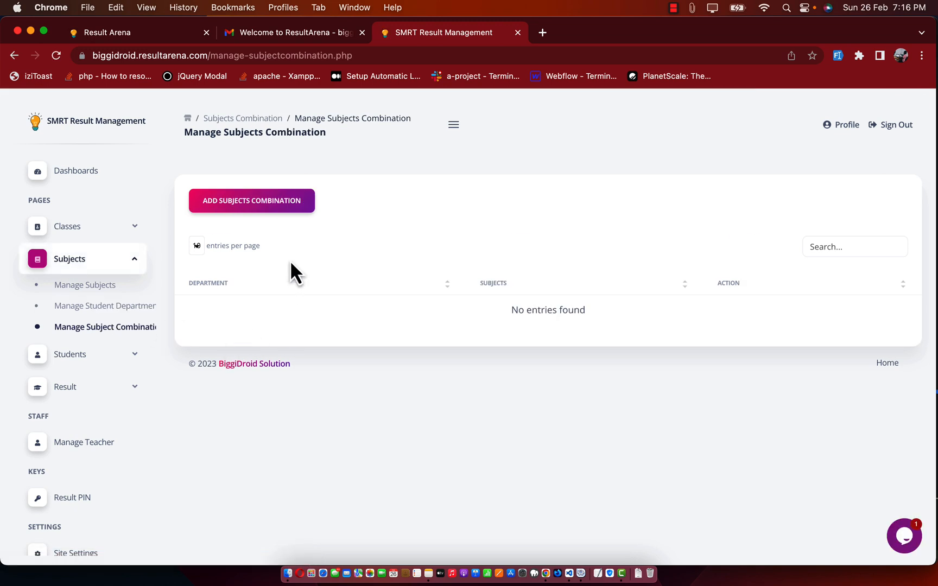
Step: Create a subject combination for the Science department with English and Maths, and save it
left_click(258, 201)
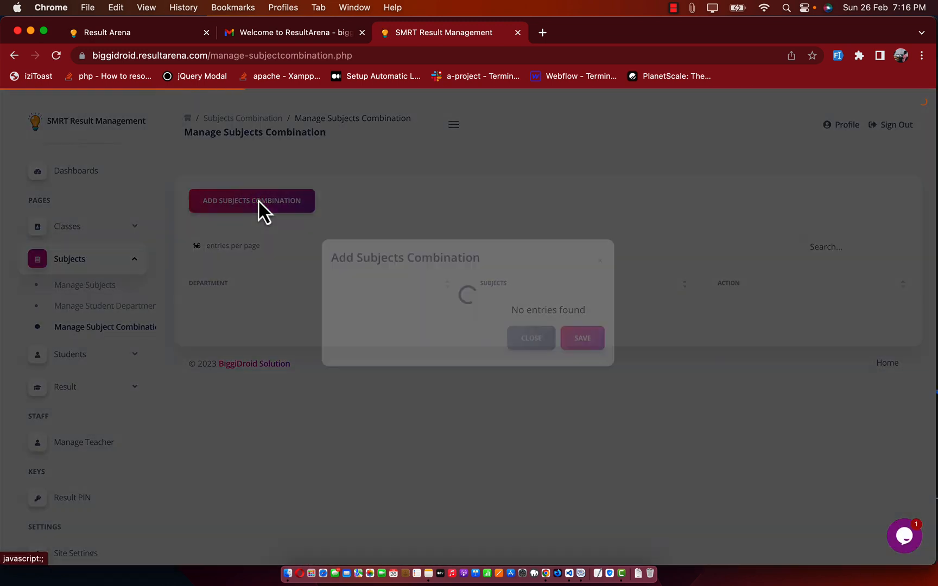
left_click(403, 302)
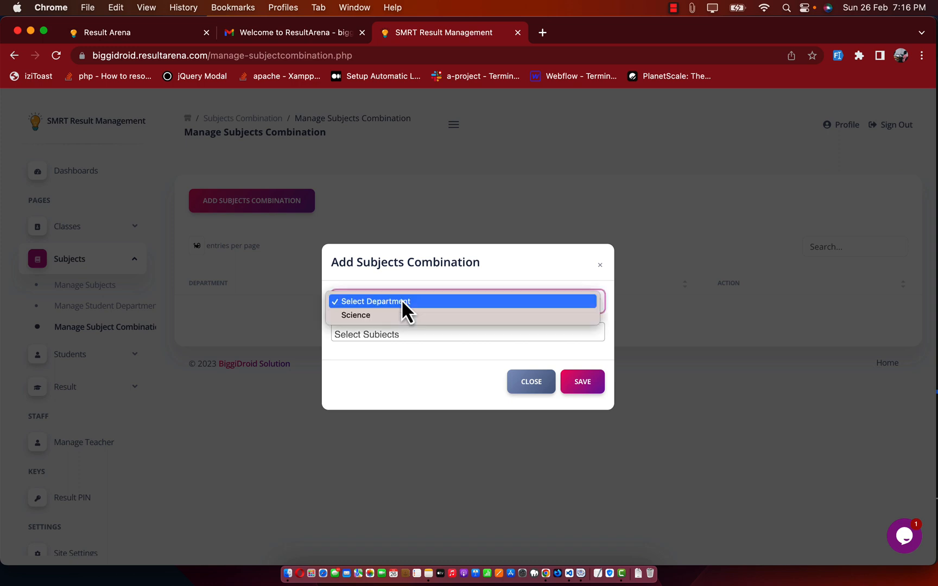
left_click(408, 268)
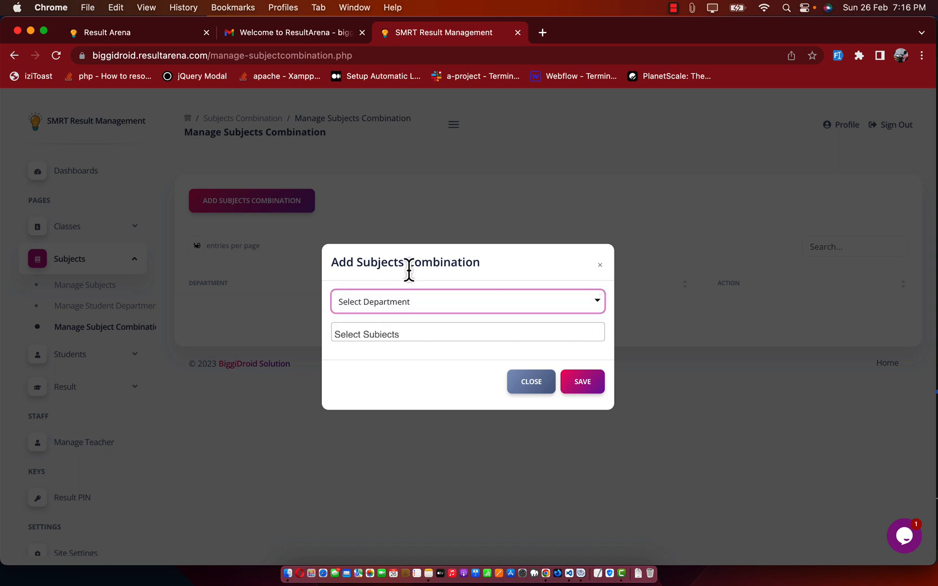
left_click(391, 304)
left_click(390, 317)
left_click(390, 331)
left_click(384, 354)
left_click(392, 340)
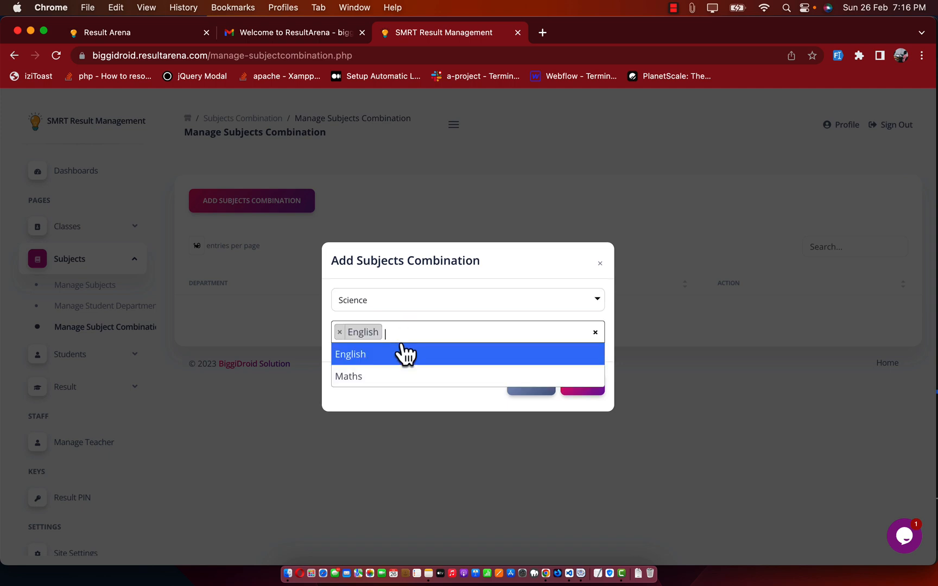
left_click(398, 378)
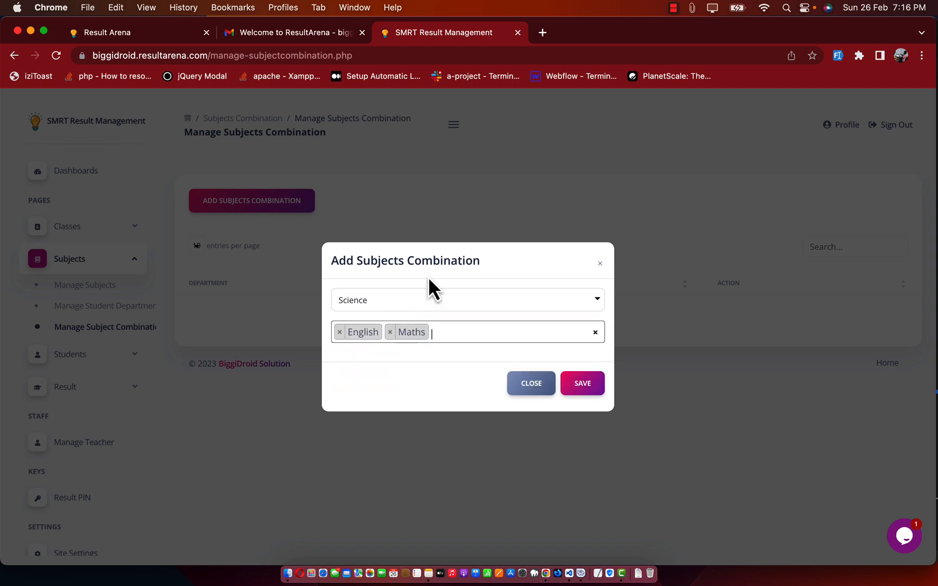
left_click(585, 385)
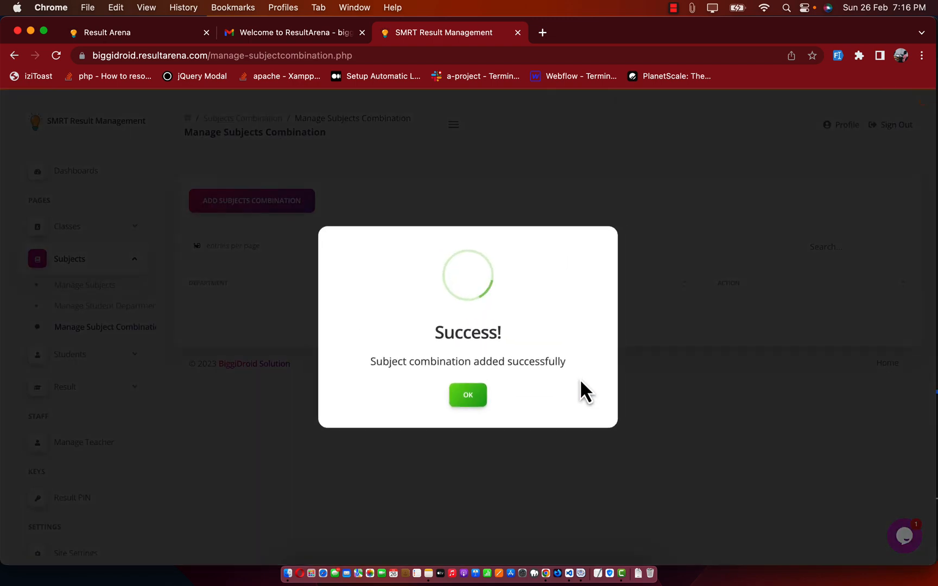
left_click(468, 394)
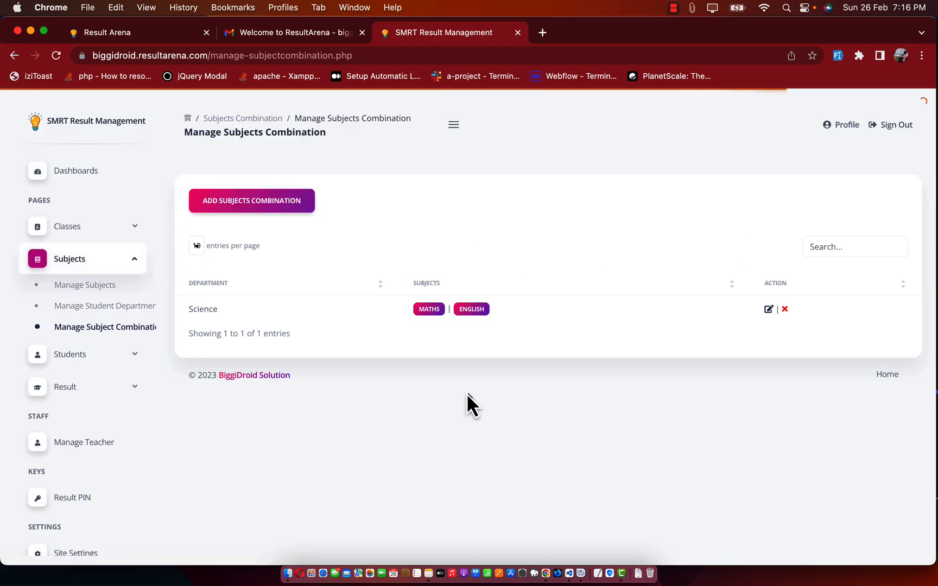
Step: Check the Science combination's edit form unchanged, then return to Manage Student Department
left_click(769, 309)
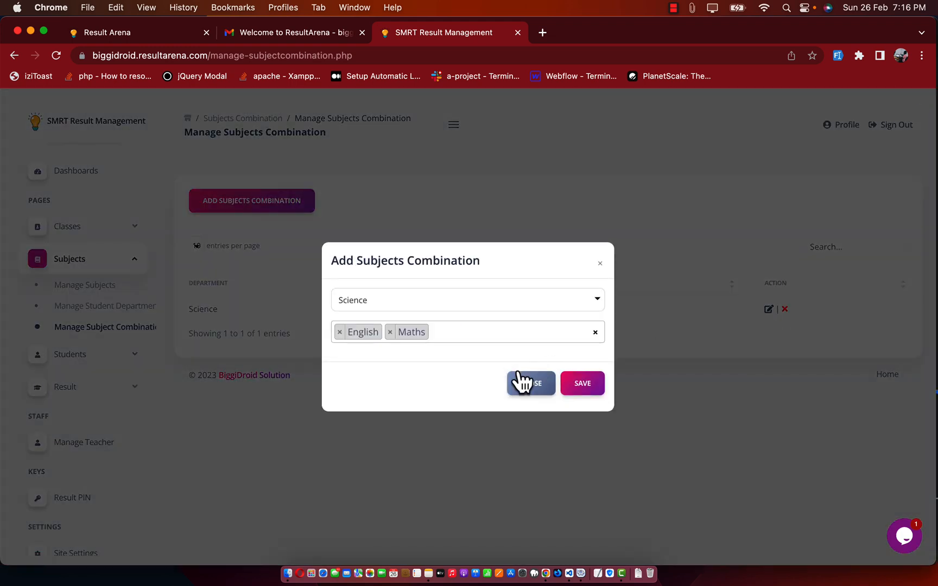
left_click(523, 383)
left_click(103, 323)
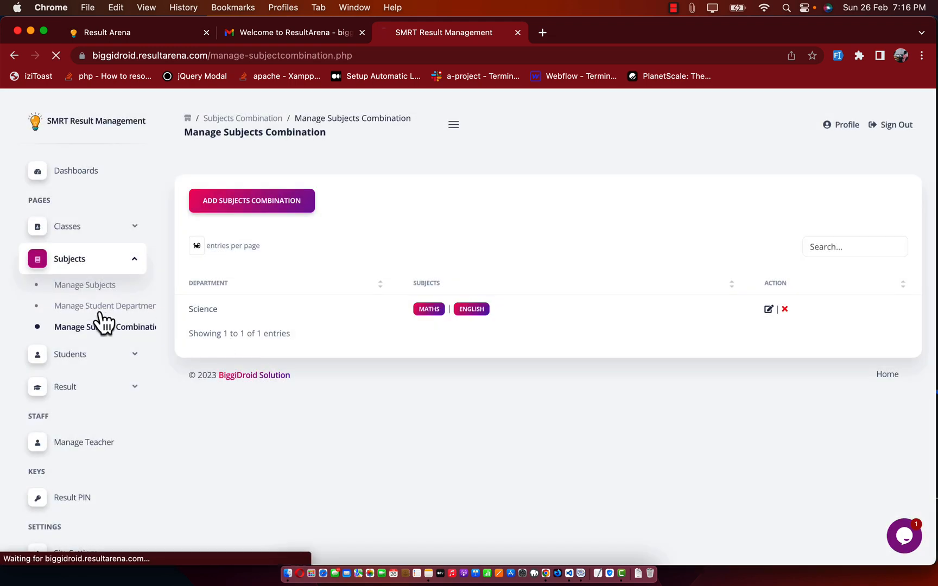
Step: Check the Science department and English subject edit dialogs without changes, then go to Add Students
left_click(777, 309)
left_click(506, 361)
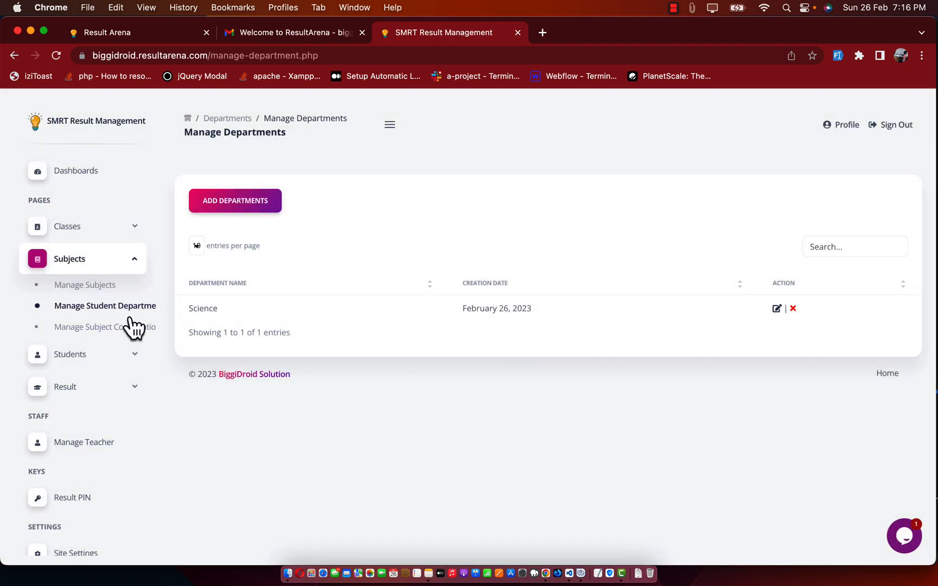
left_click(86, 286)
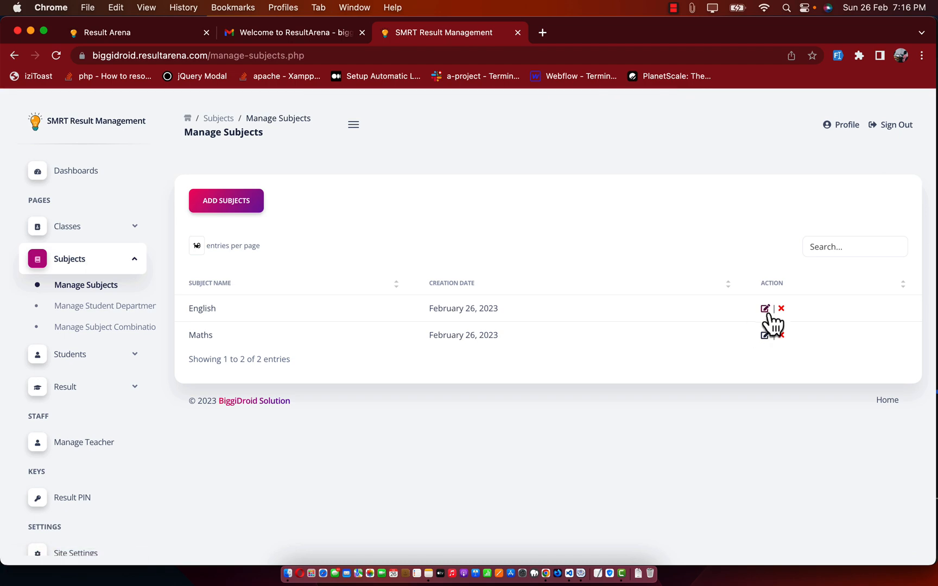
left_click(766, 309)
left_click(505, 359)
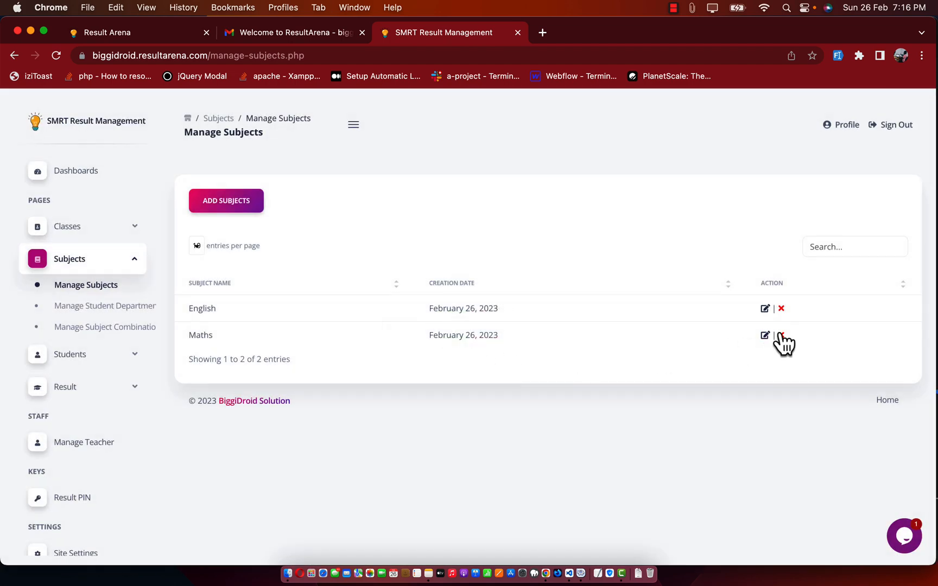
left_click(76, 359)
left_click(82, 381)
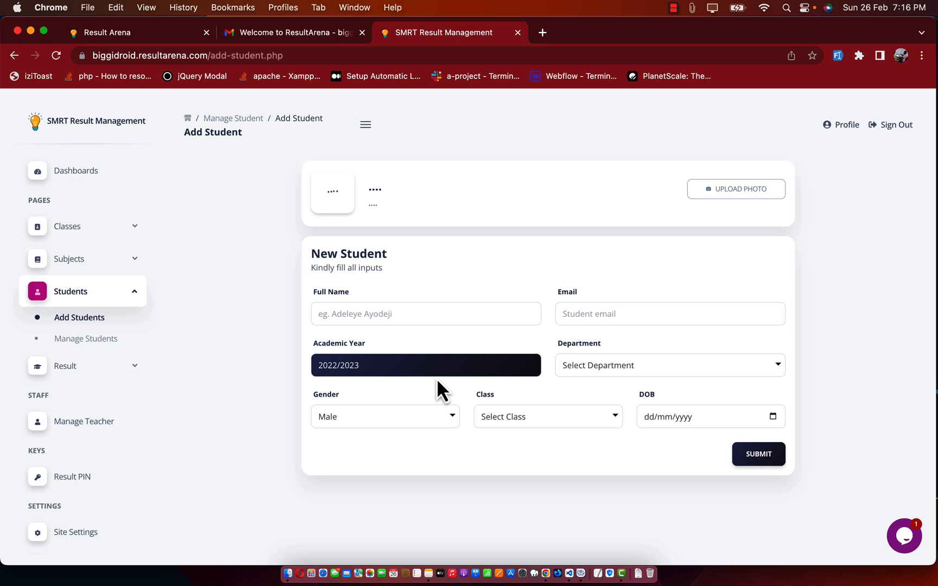
Step: Leave the academic year at 2022/2023 and go to Site Settings
left_click_drag(360, 365, 311, 366)
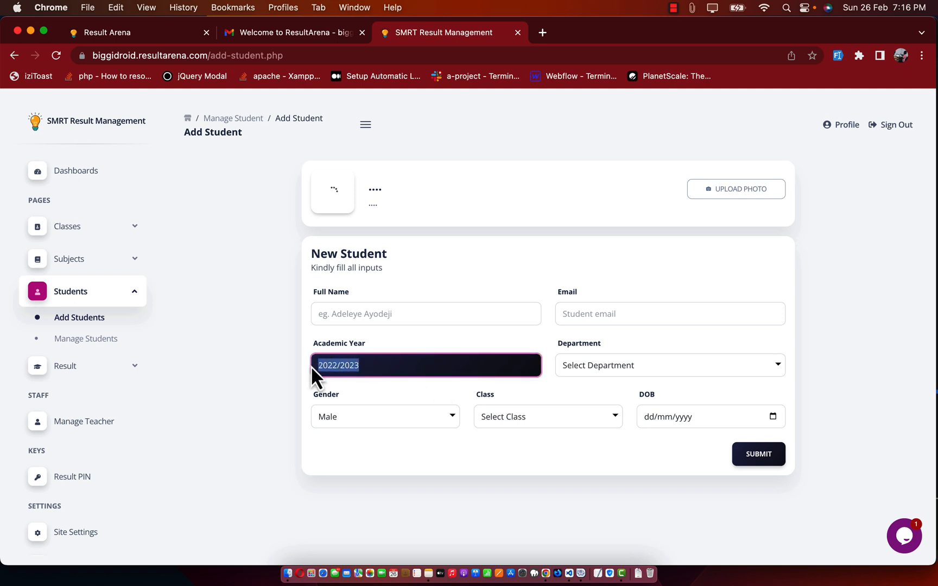
left_click(381, 367)
left_click(226, 370)
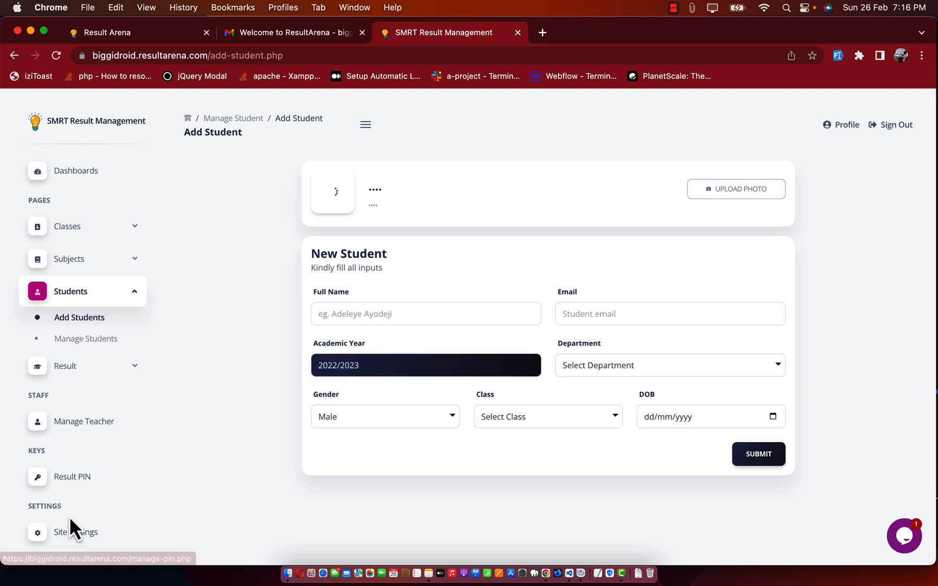
scroll(70, 524, "down", 1)
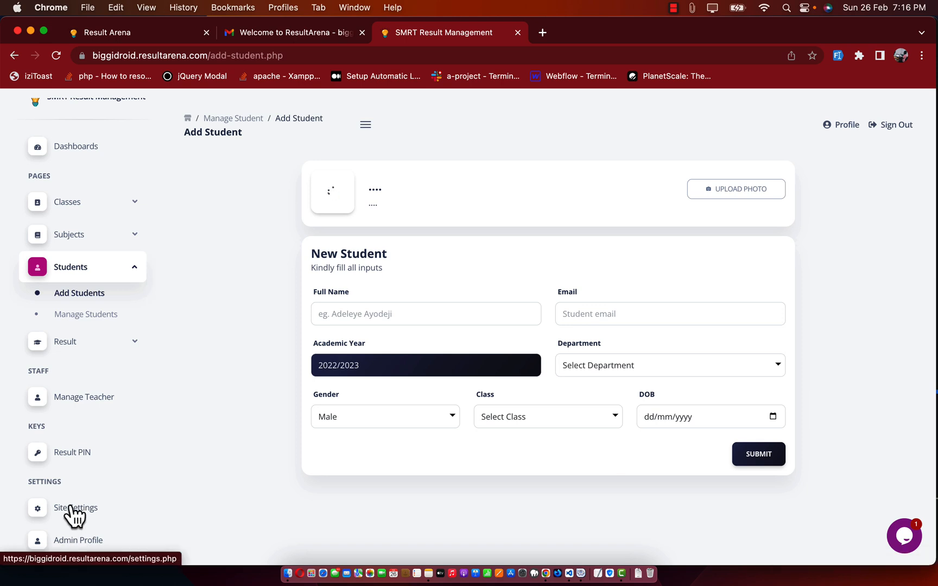
left_click(73, 514)
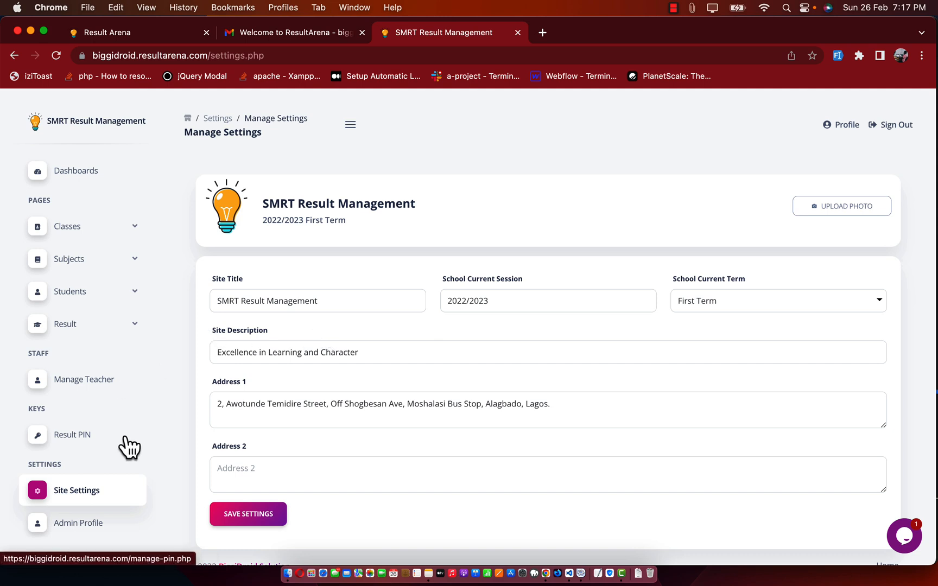
Step: Set the current term to Second Term, save the site settings, and return to Add Students
left_click_drag(516, 301, 440, 306)
left_click(476, 308)
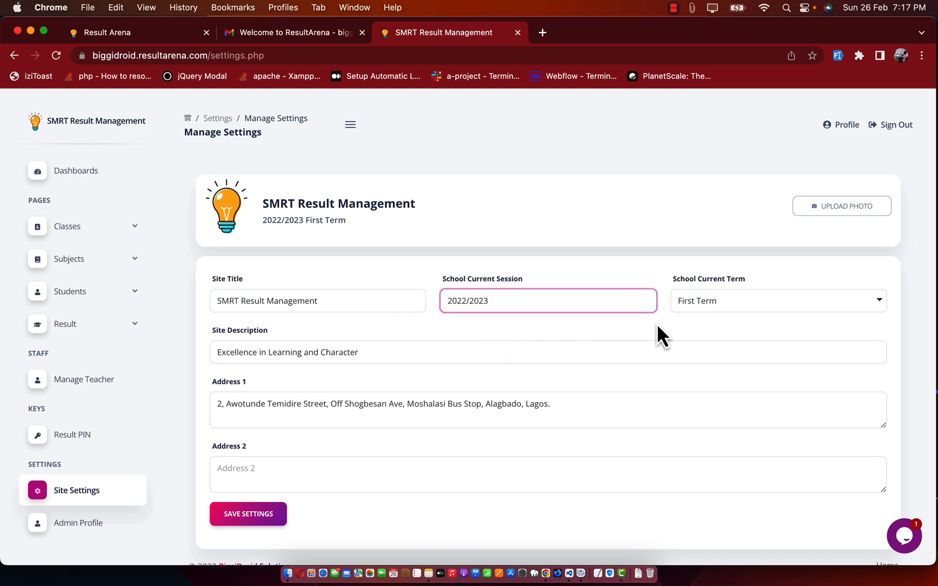
left_click(438, 326)
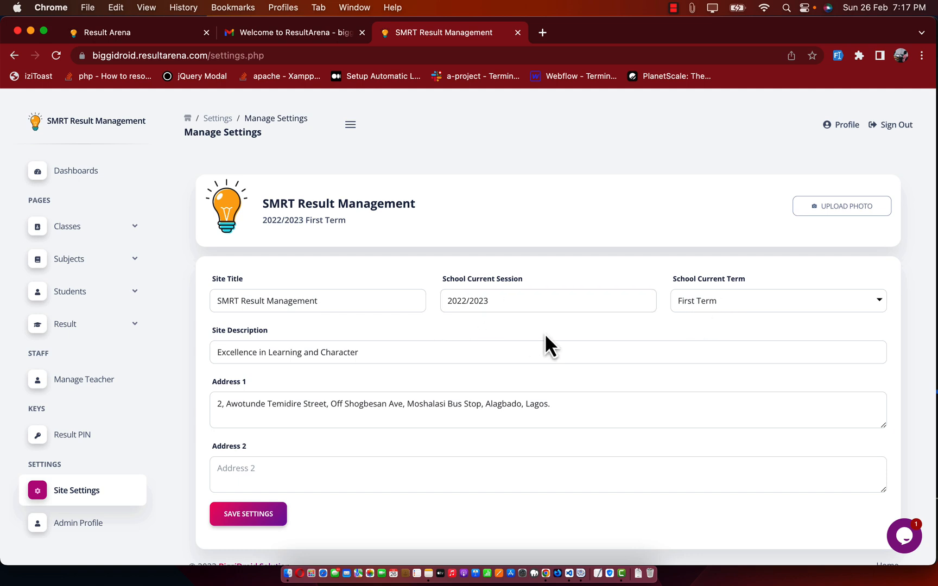
left_click(714, 297)
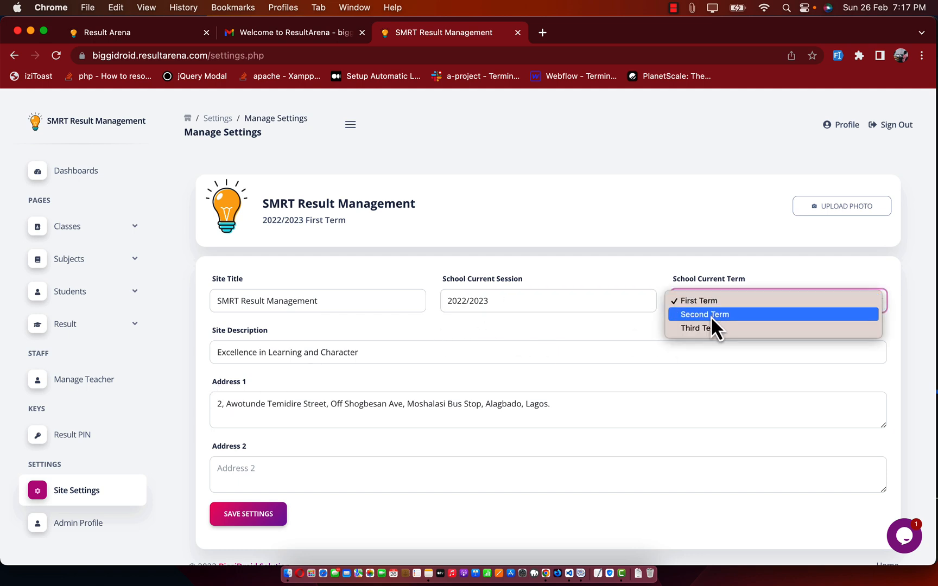
left_click(711, 315)
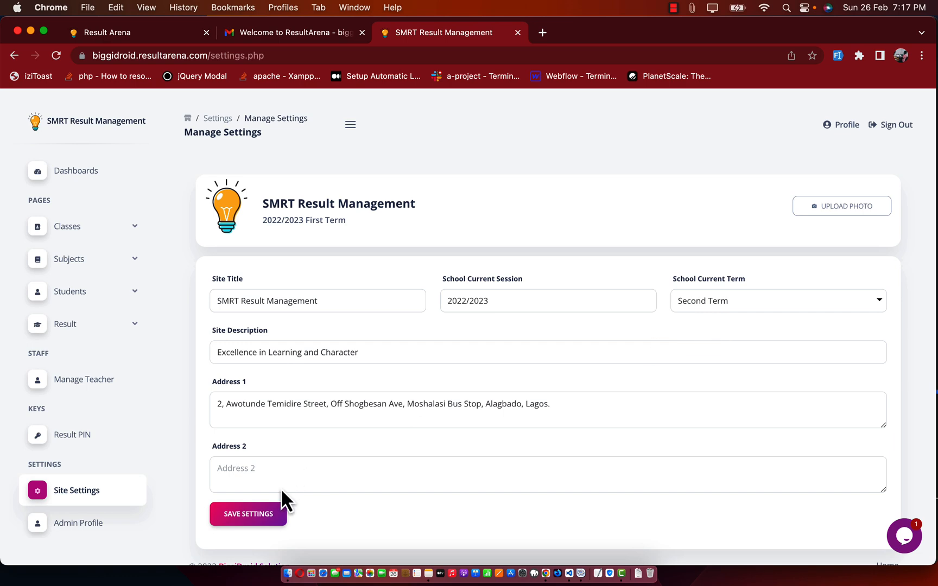
left_click(239, 514)
left_click(454, 399)
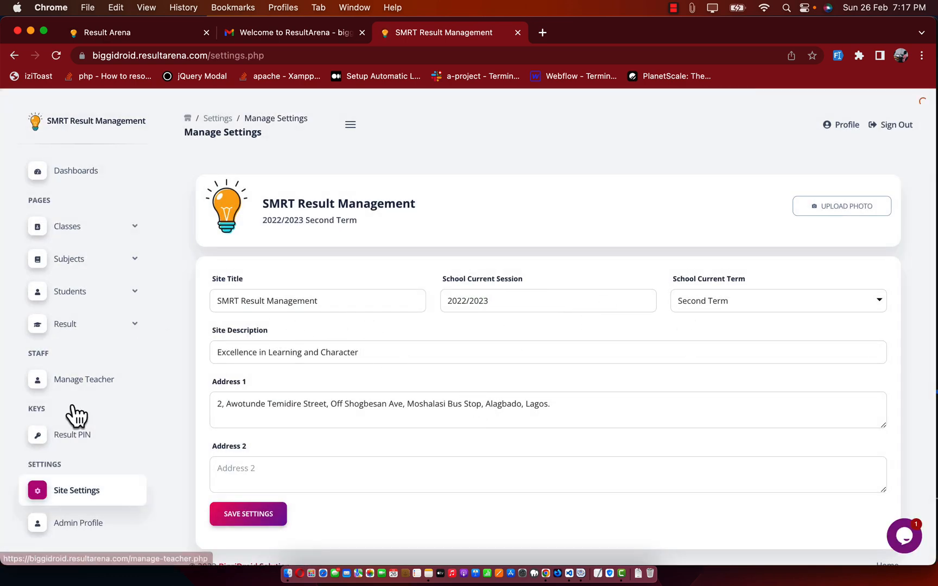
left_click(80, 296)
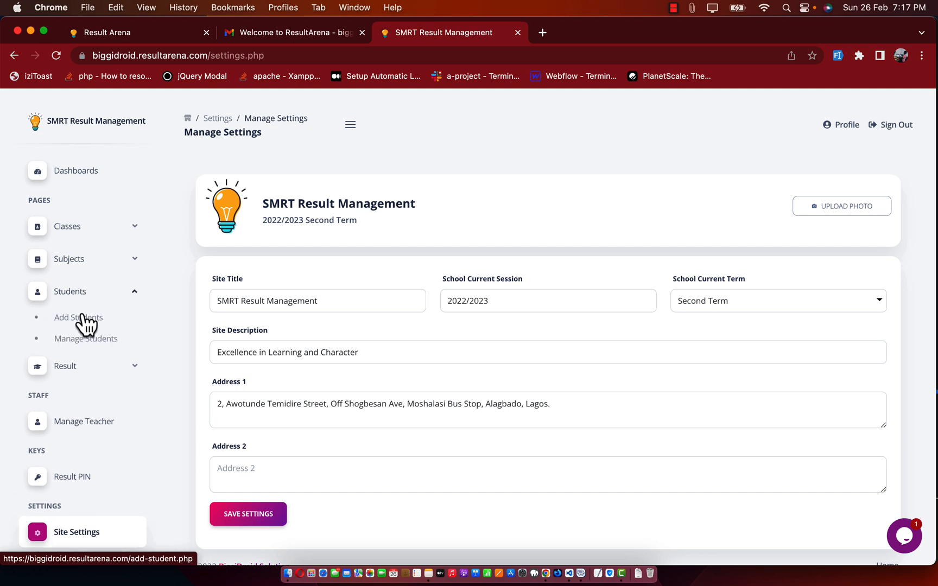
left_click(83, 325)
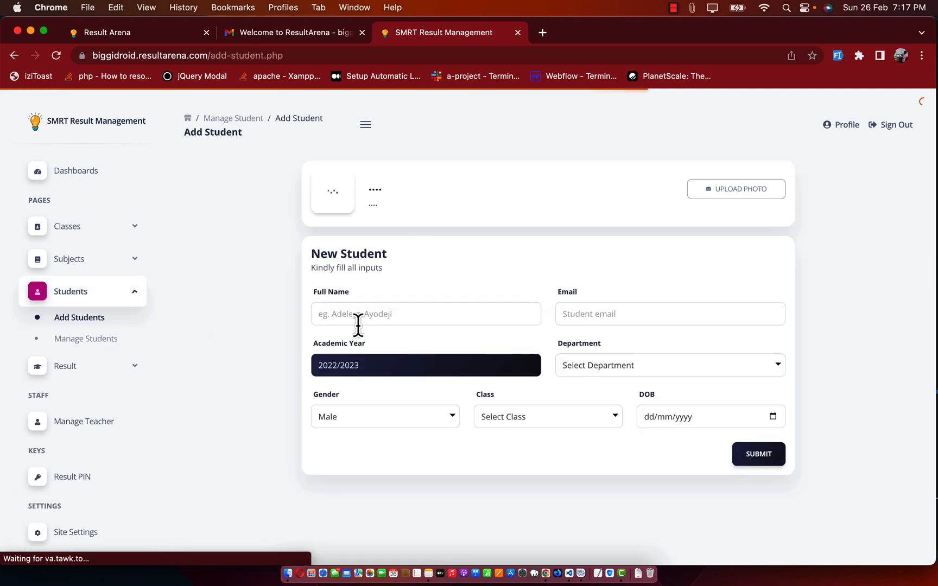
Step: Upload the student's JPG photo from Downloads as the profile picture
left_click_drag(374, 366, 314, 367)
left_click(383, 366)
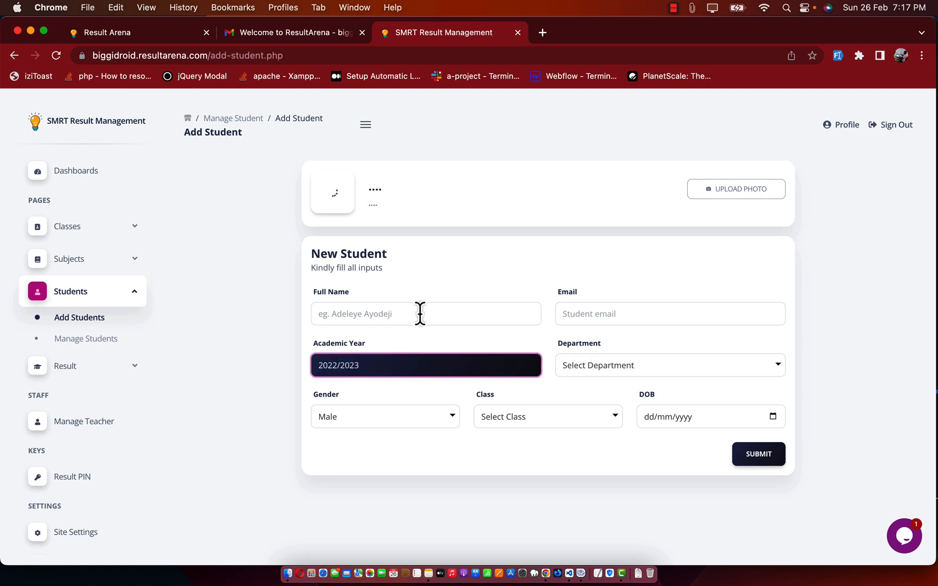
left_click(721, 199)
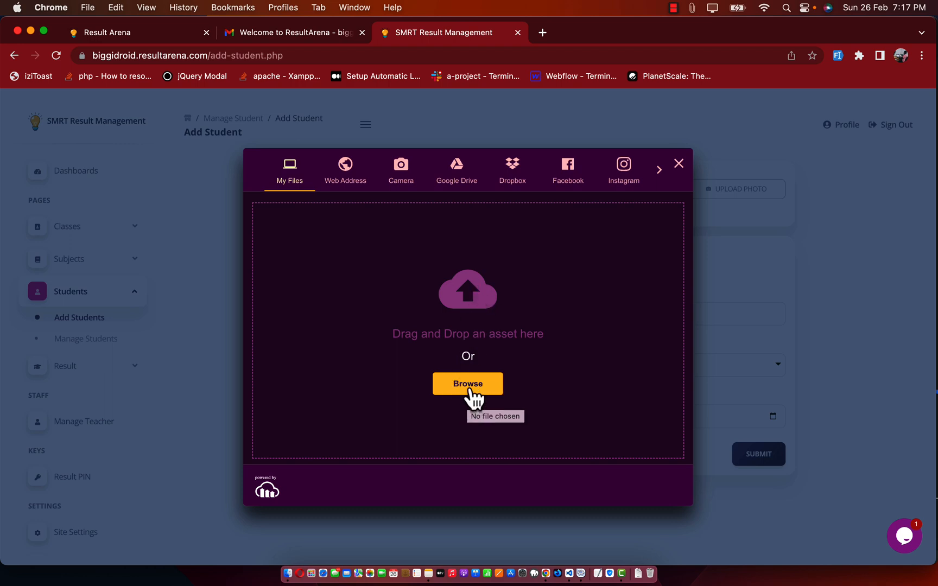
left_click(429, 355)
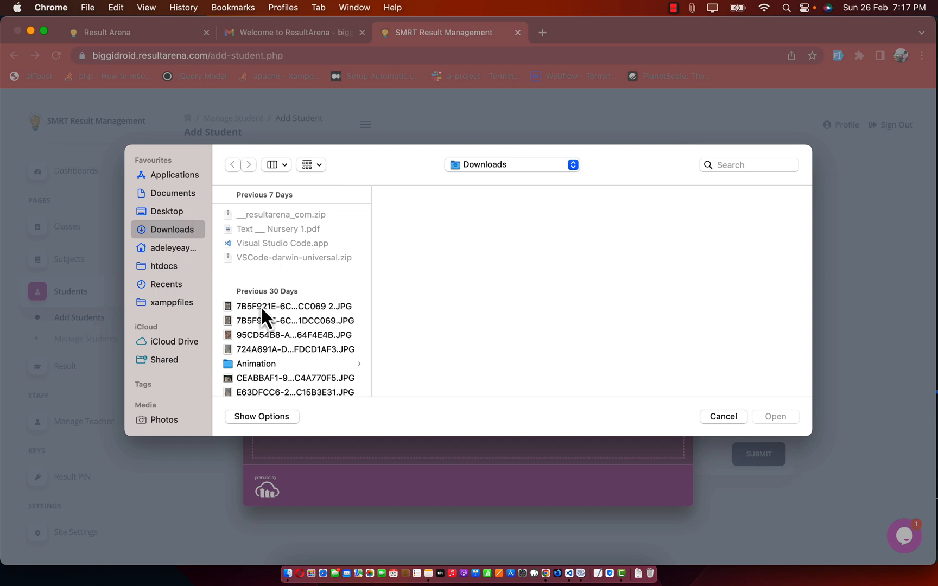
scroll(274, 361, "down", 20)
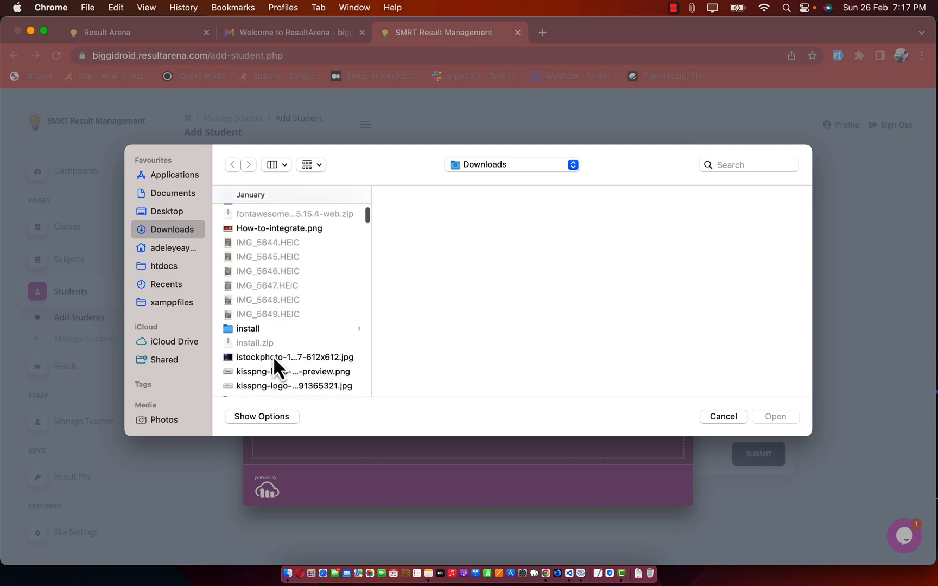
scroll(273, 356, "down", 10)
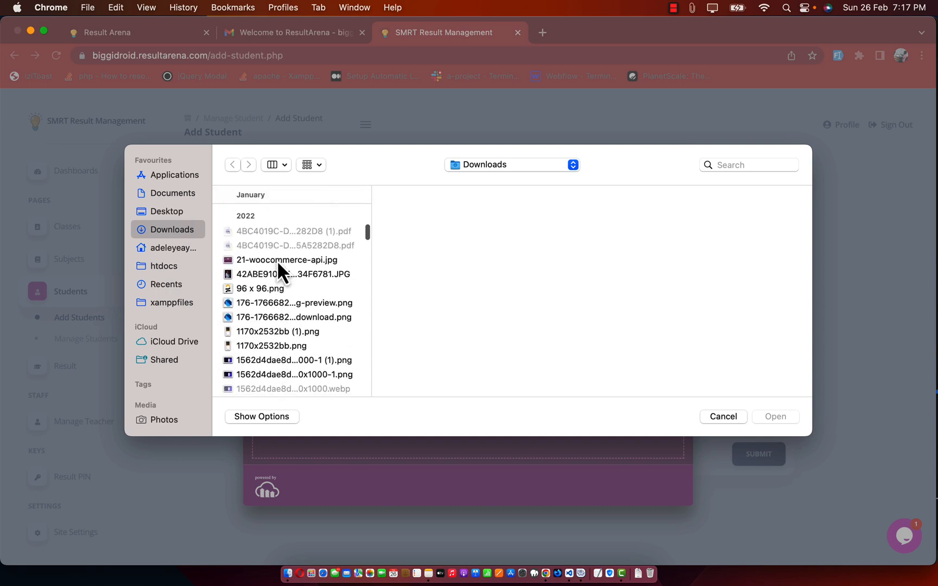
left_click(277, 273)
left_click(775, 416)
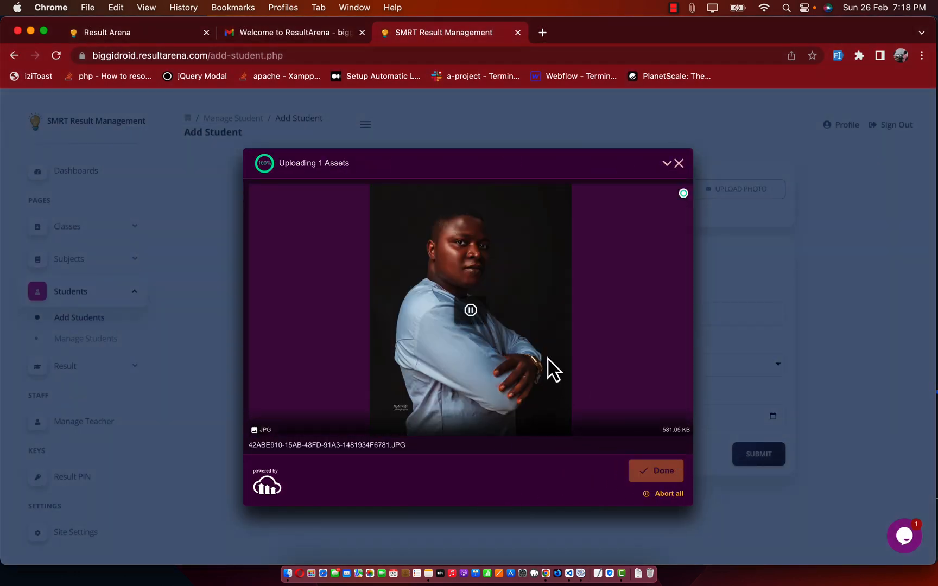
left_click(657, 472)
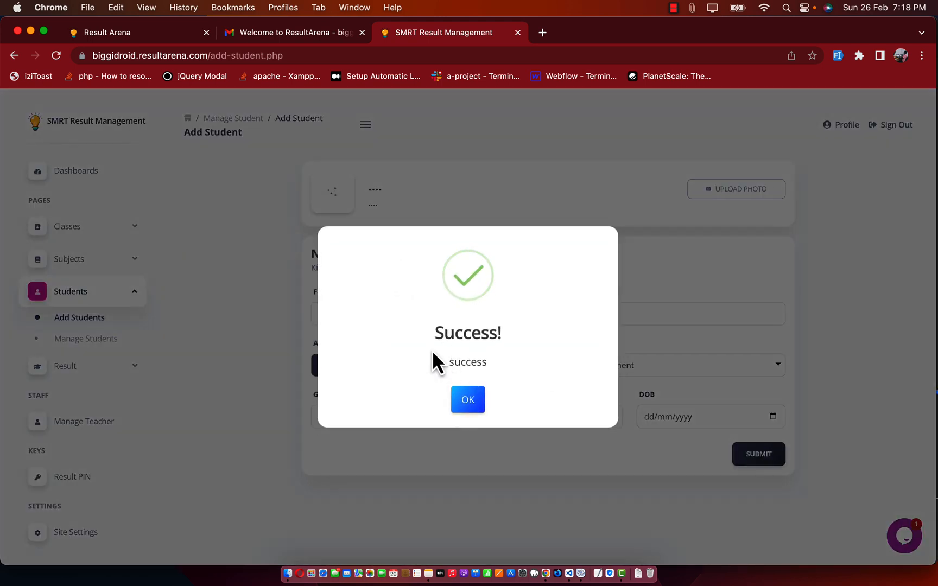
left_click(468, 401)
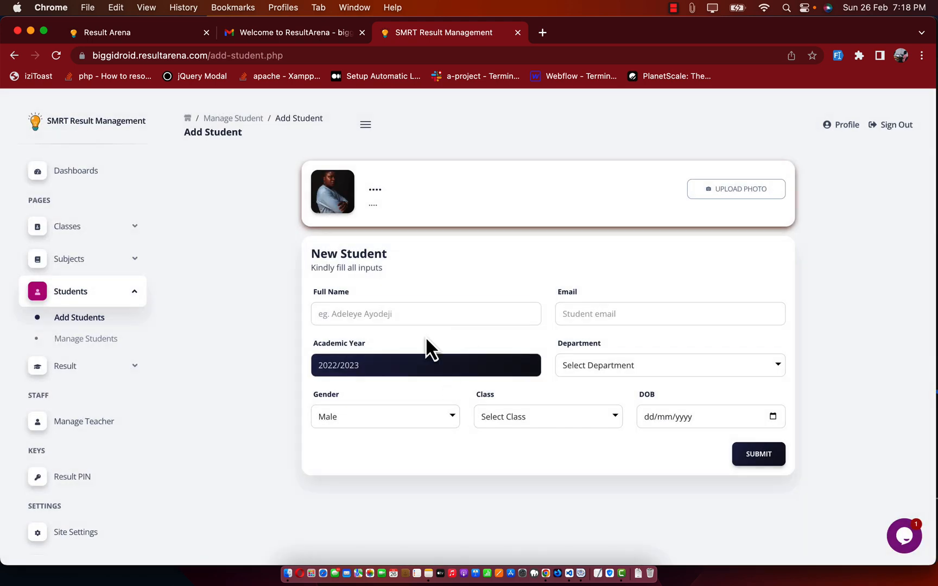
Step: Fill in the student's full name and email address from autofill suggestions
left_click(355, 315)
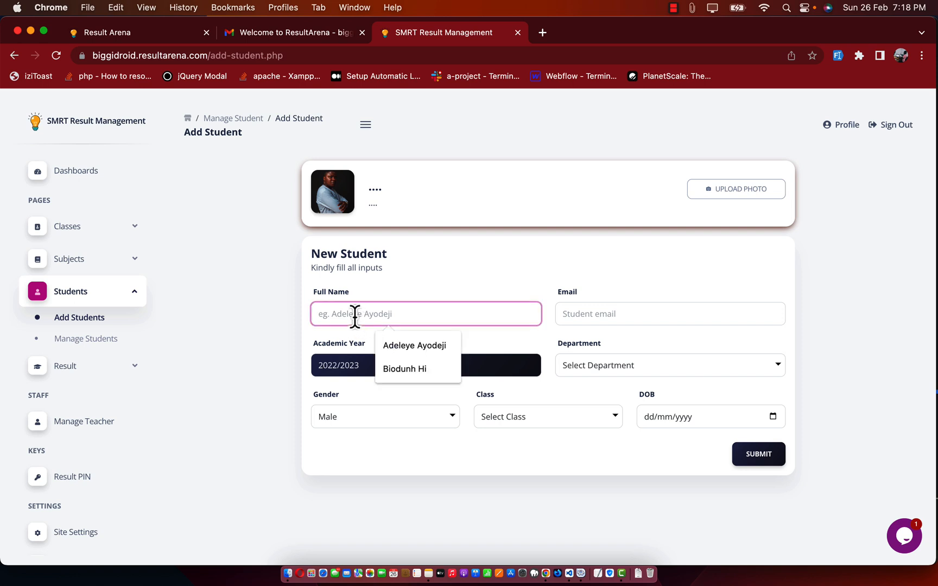
left_click(421, 347)
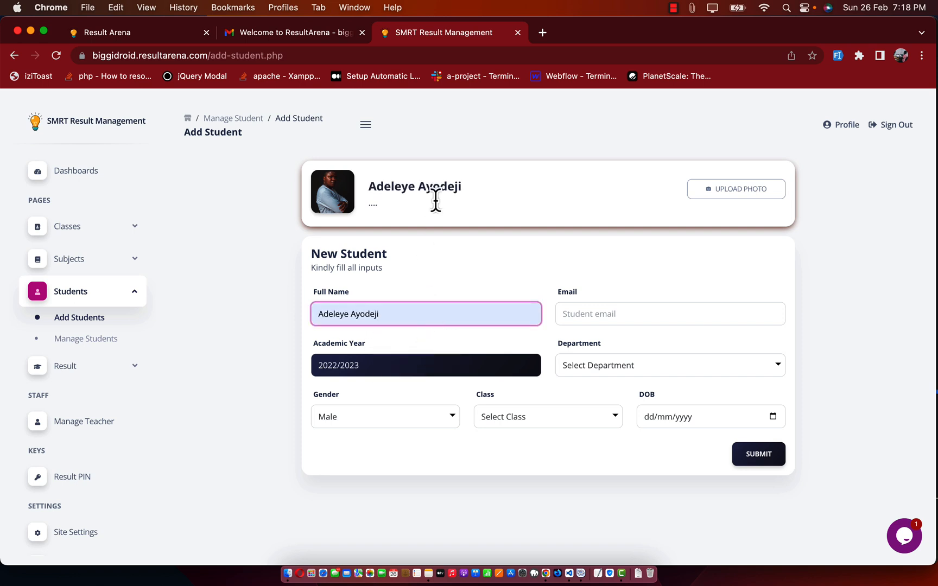
left_click(602, 313)
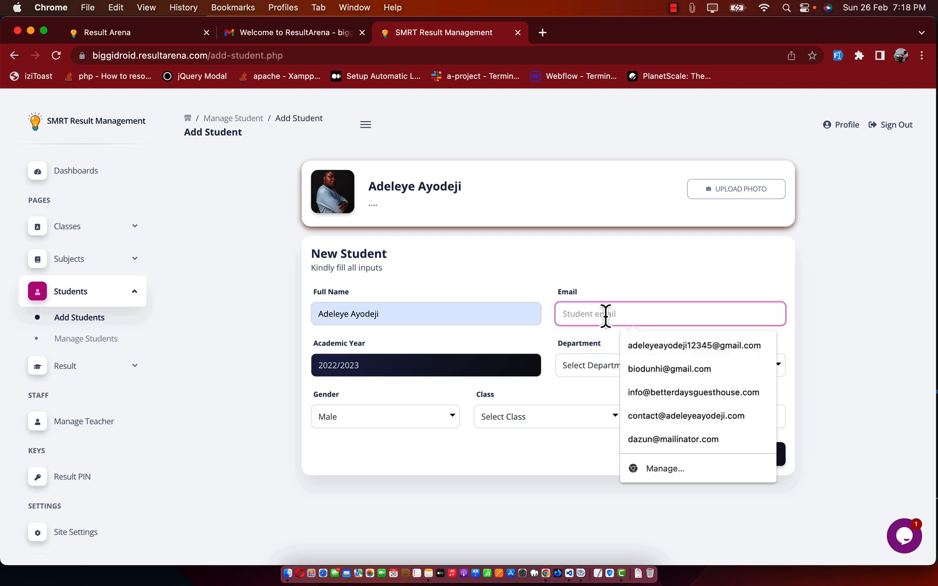
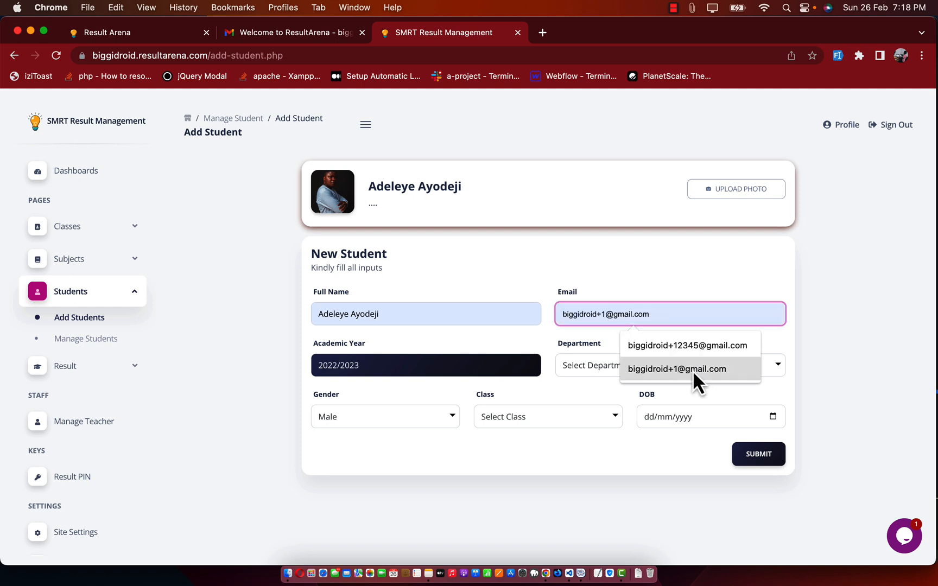
left_click(693, 370)
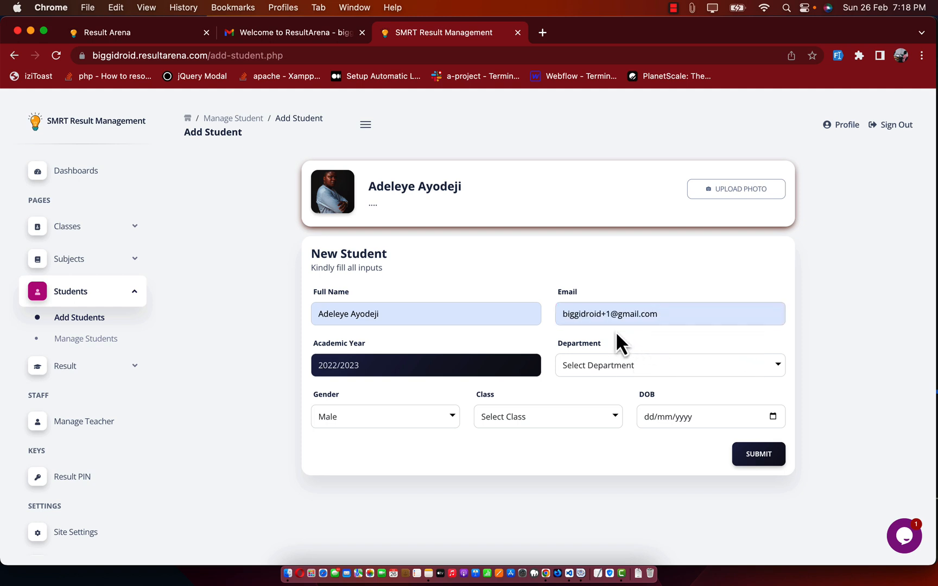
Step: Set department Science, class SSS 1, date of birth 24/02/2023, and submit the student
left_click(606, 366)
left_click(603, 381)
left_click(502, 423)
left_click(515, 432)
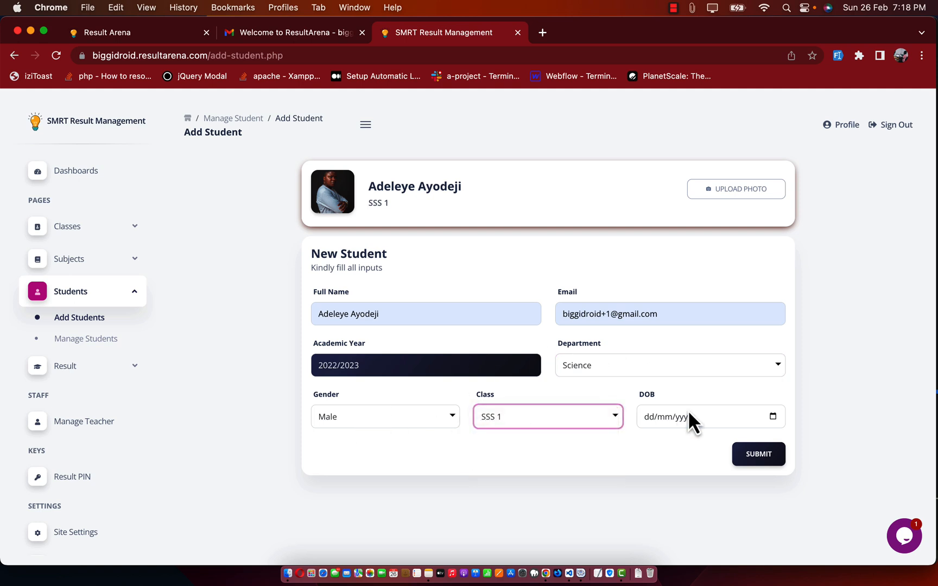
left_click(773, 417)
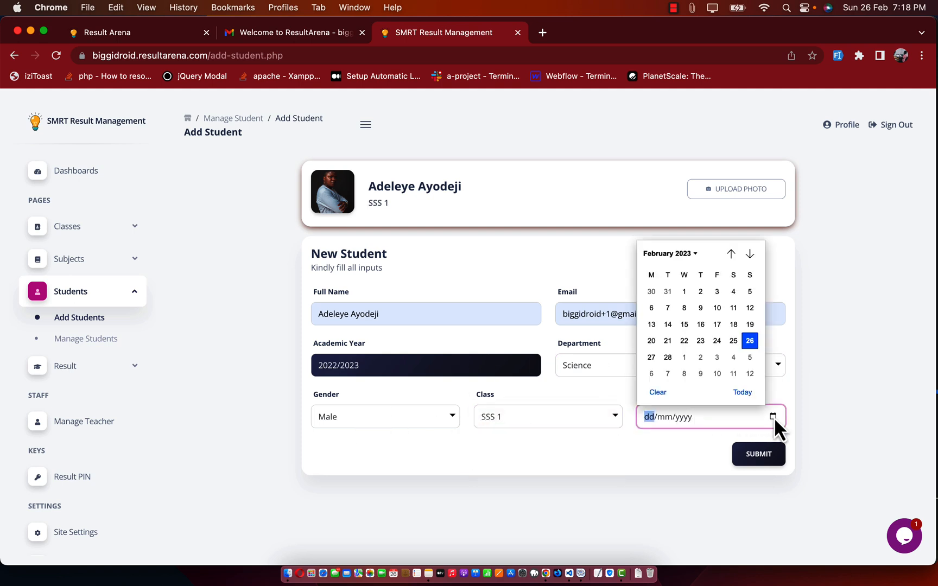
left_click(717, 341)
left_click(758, 460)
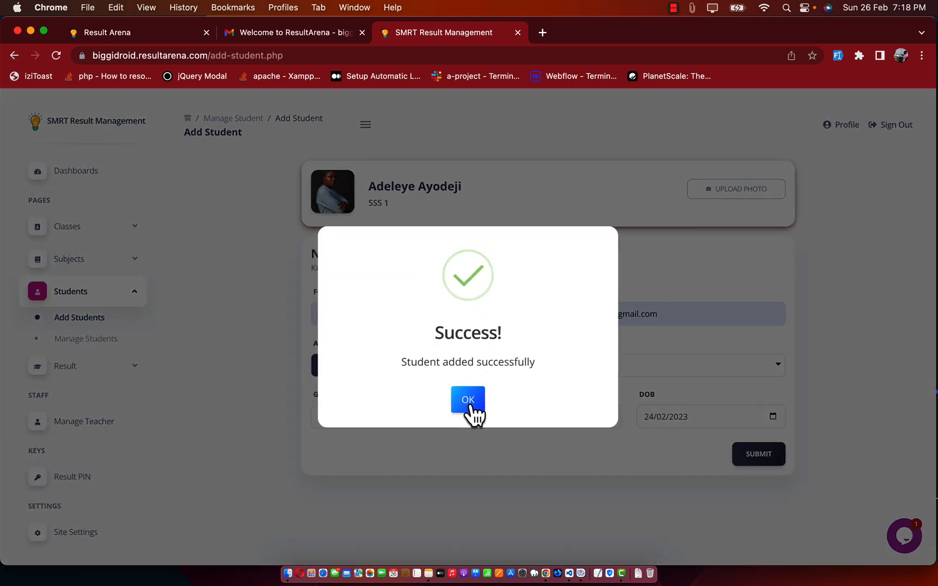
left_click(468, 400)
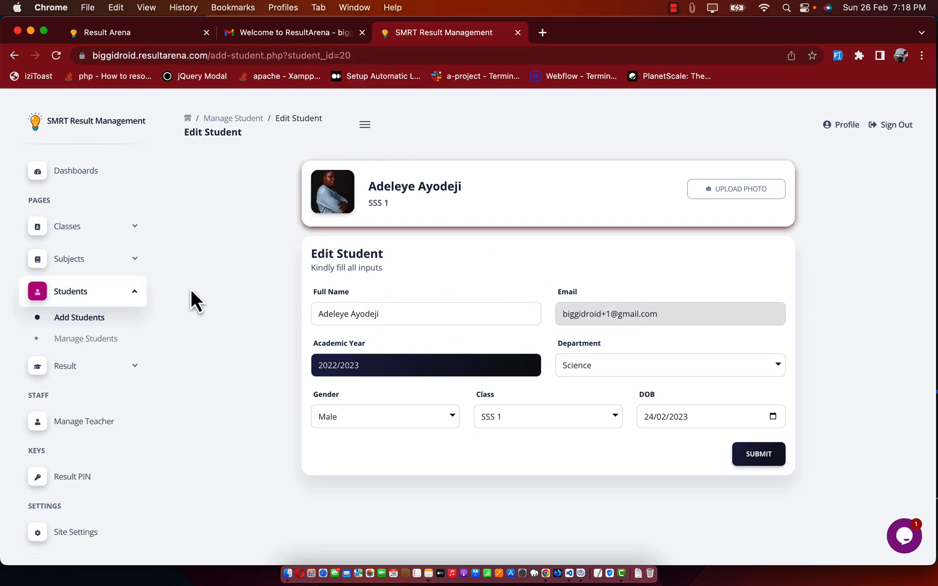
Step: Check the new student and photo in Manage Students, then go to Manage Result
left_click(91, 338)
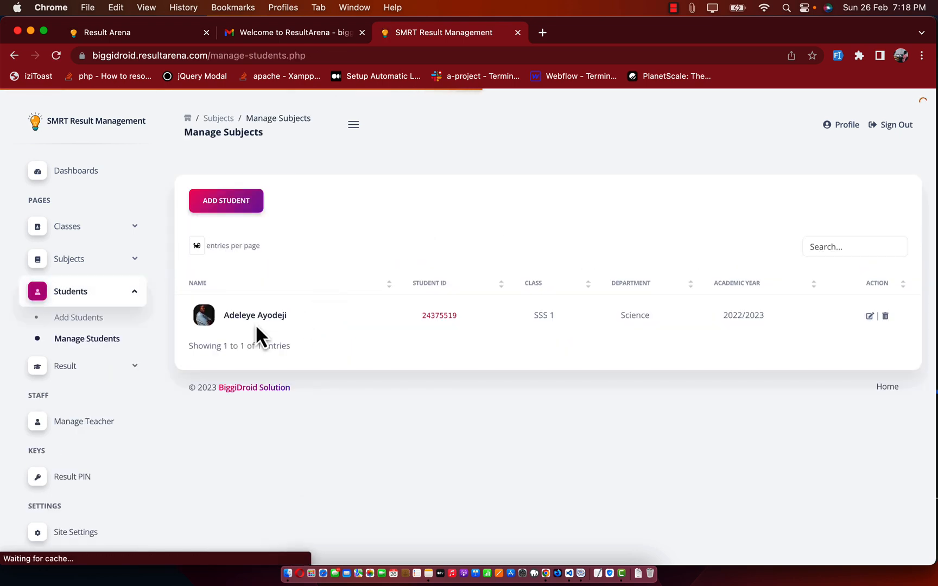
left_click(203, 319)
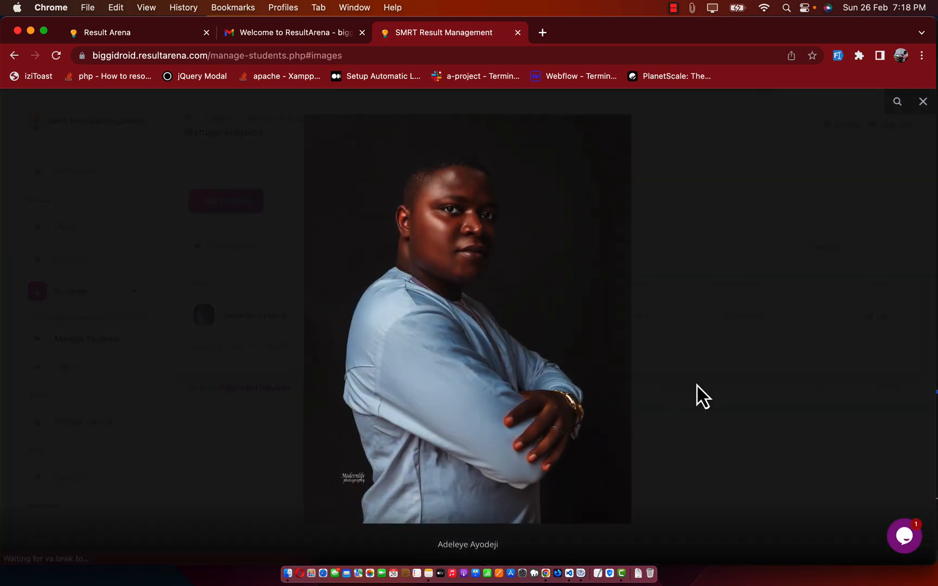
left_click(700, 380)
left_click(869, 316)
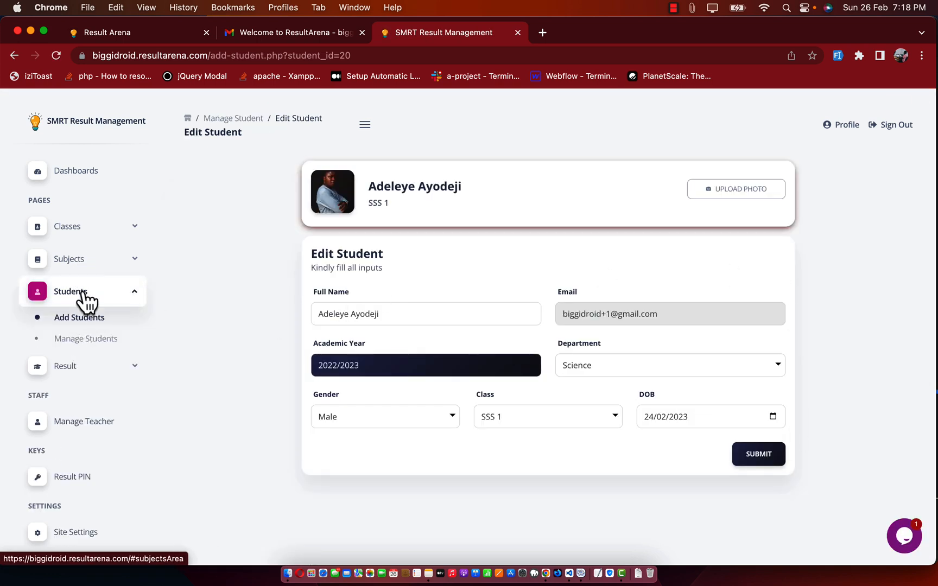
left_click(67, 372)
left_click(77, 414)
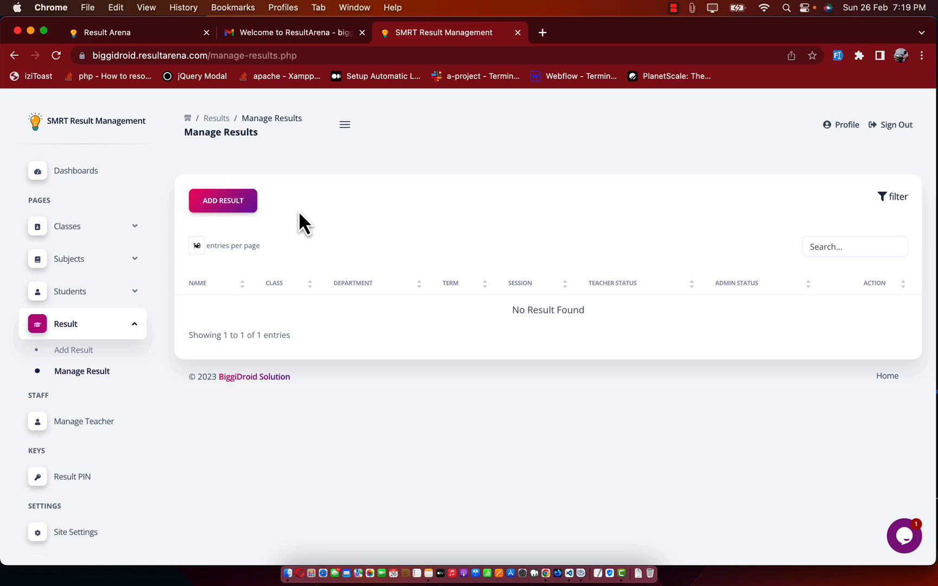
Step: Start a new result for the SSS 1 student, keeping the term as Second Term
left_click(217, 209)
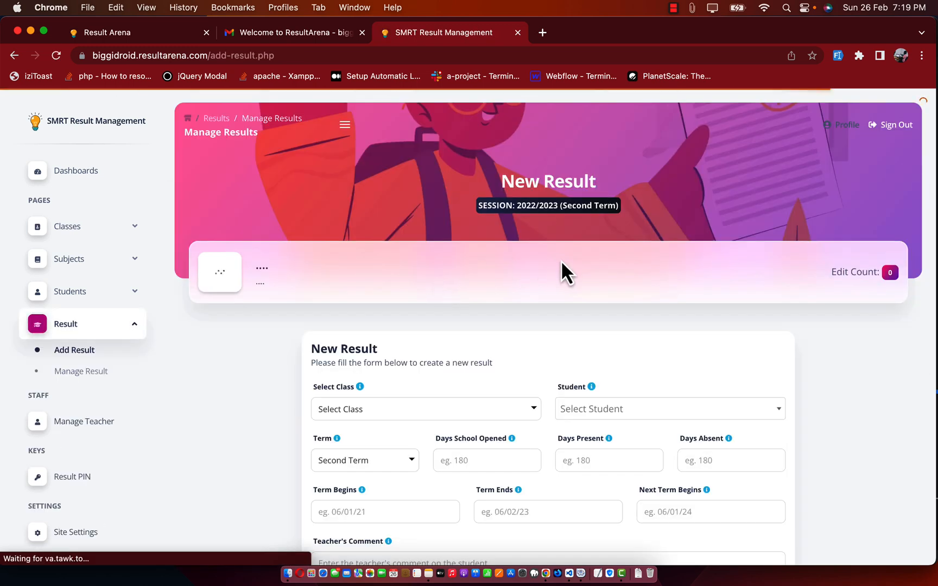
scroll(572, 310, "down", 3)
scroll(417, 344, "down", 1)
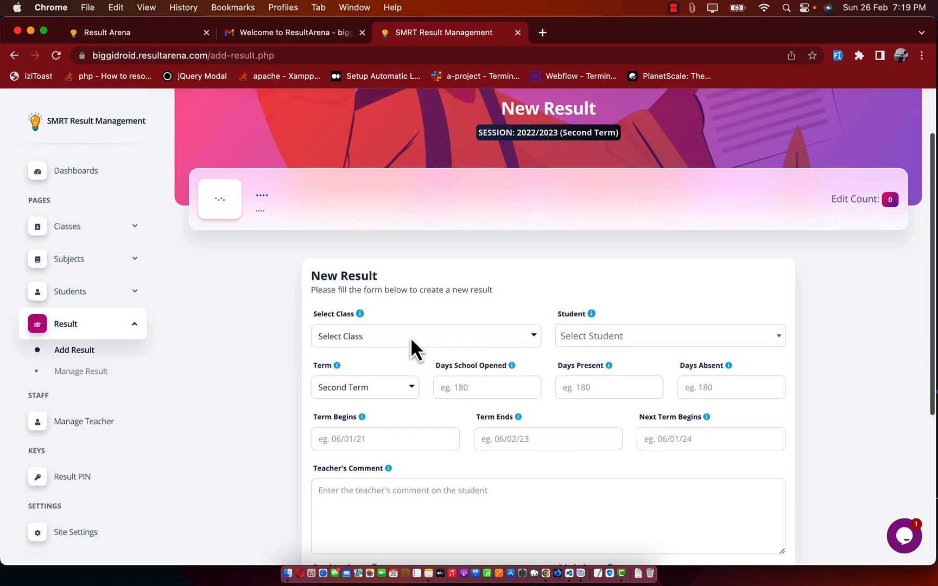
left_click(410, 326)
left_click(383, 341)
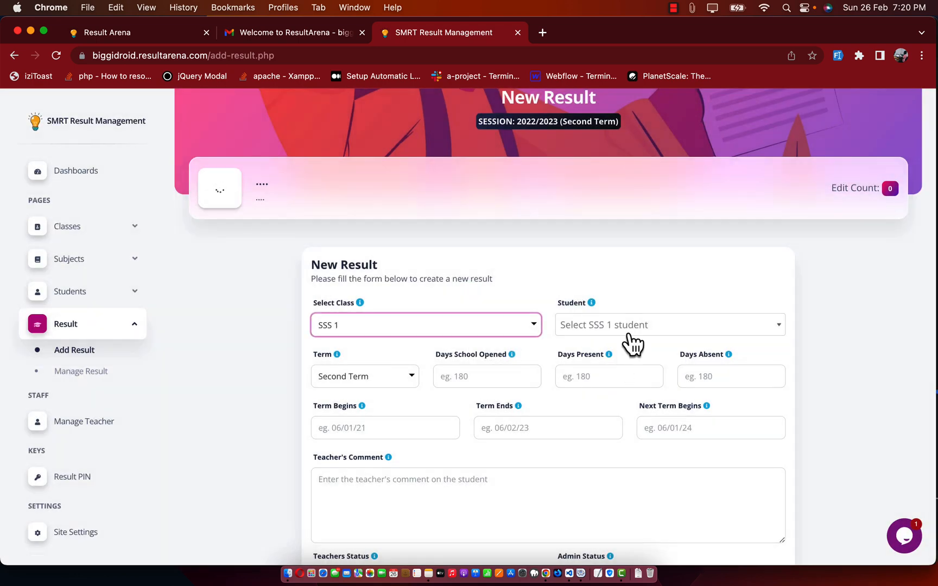
left_click(625, 330)
left_click(613, 374)
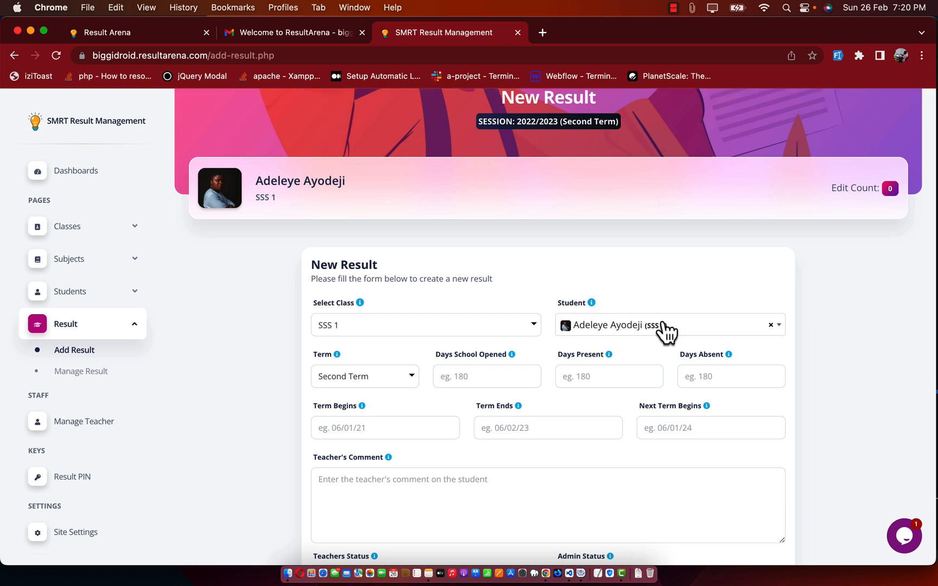
scroll(305, 385, "down", 2)
left_click(375, 331)
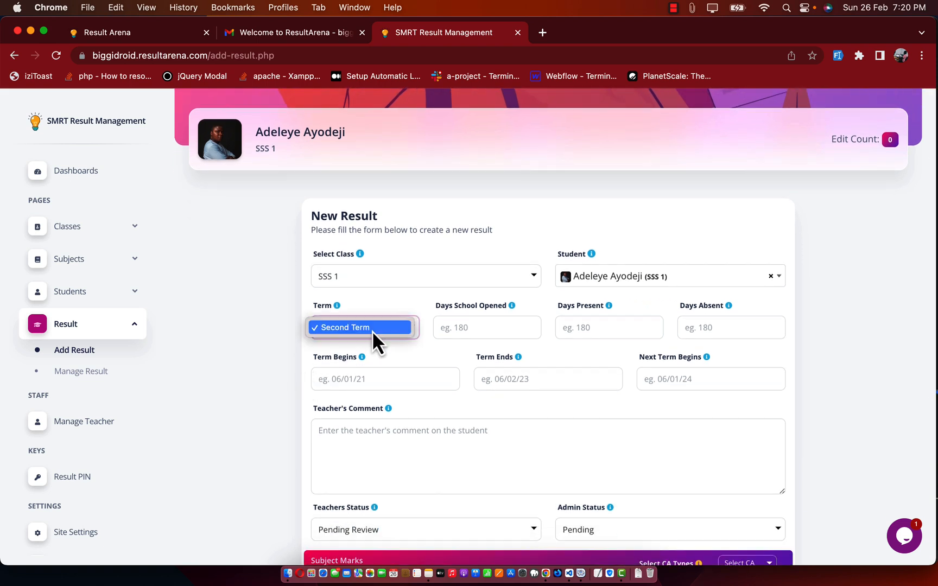
left_click(366, 329)
Step: Enter attendance 1128 opened, 110 present, 4 absent, and term dates 06/01/21, 06/02/20, 04/04/20
left_click(481, 328)
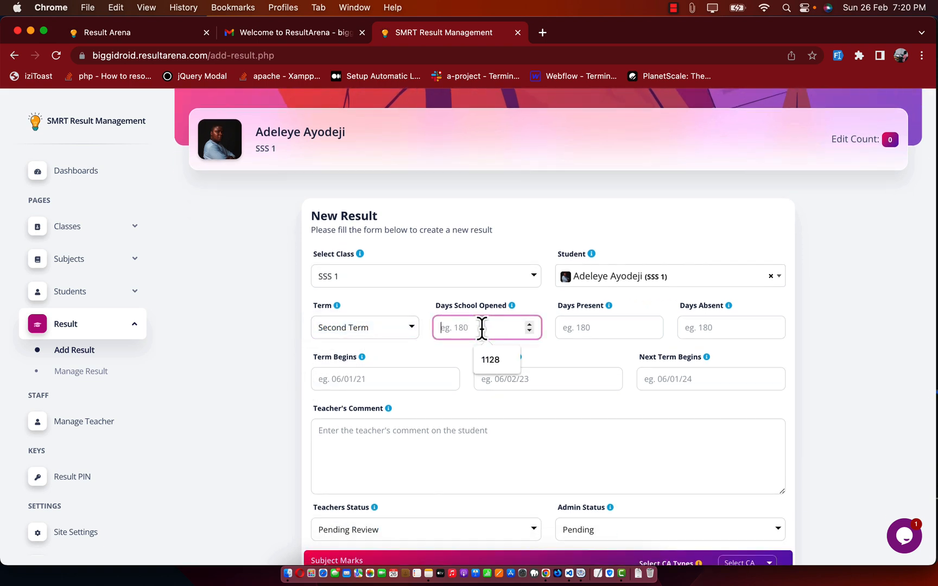
left_click(497, 364)
left_click(589, 332)
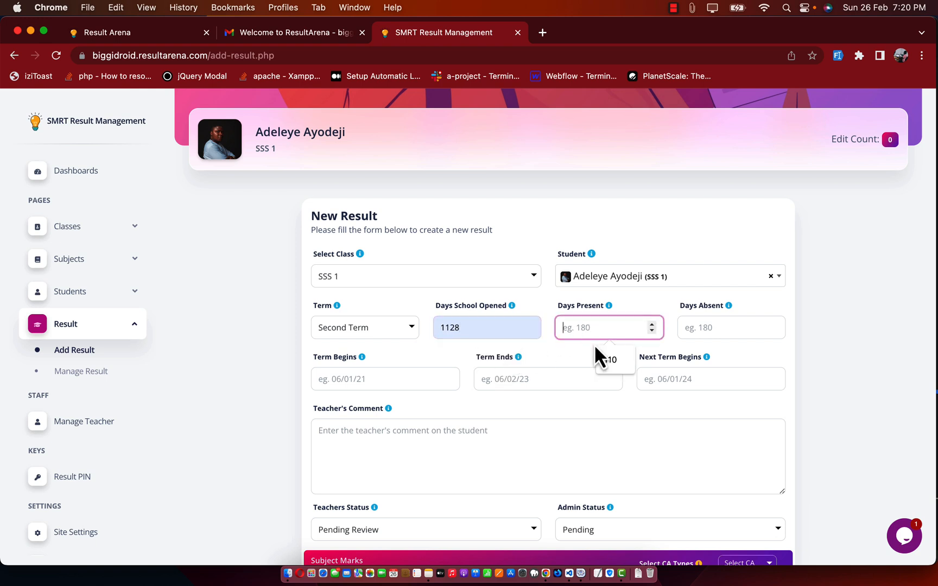
left_click(603, 360)
left_click(713, 328)
left_click(728, 359)
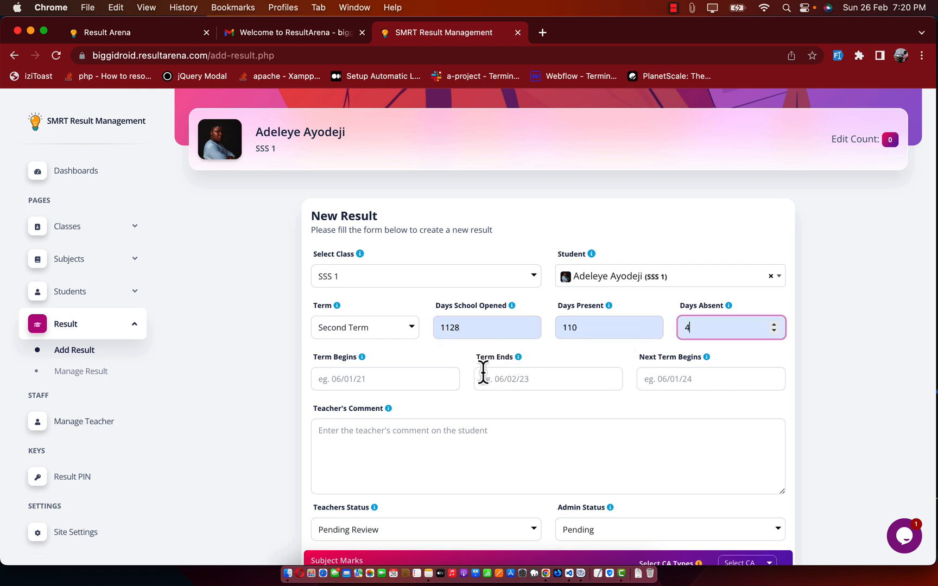
left_click(410, 380)
left_click(402, 418)
left_click(538, 380)
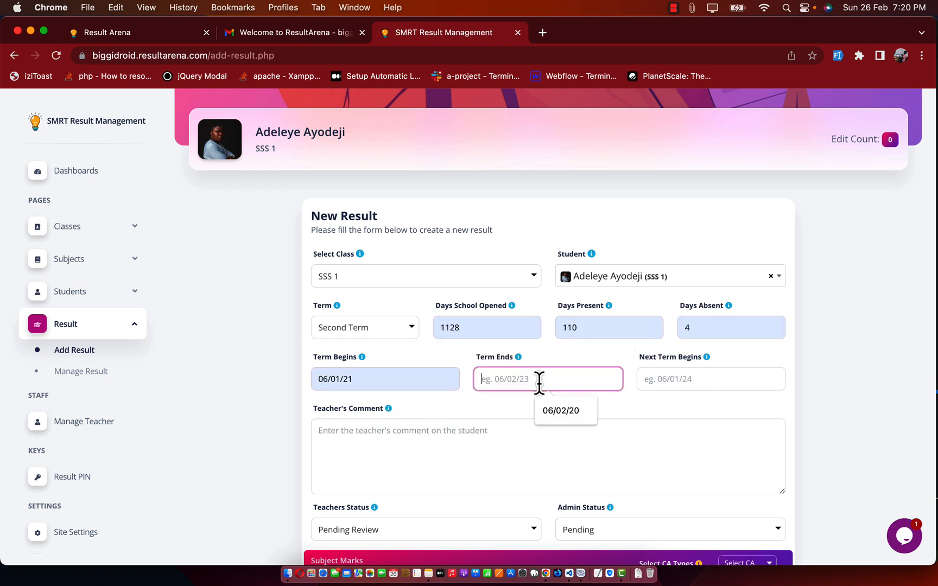
left_click(559, 412)
left_click(654, 381)
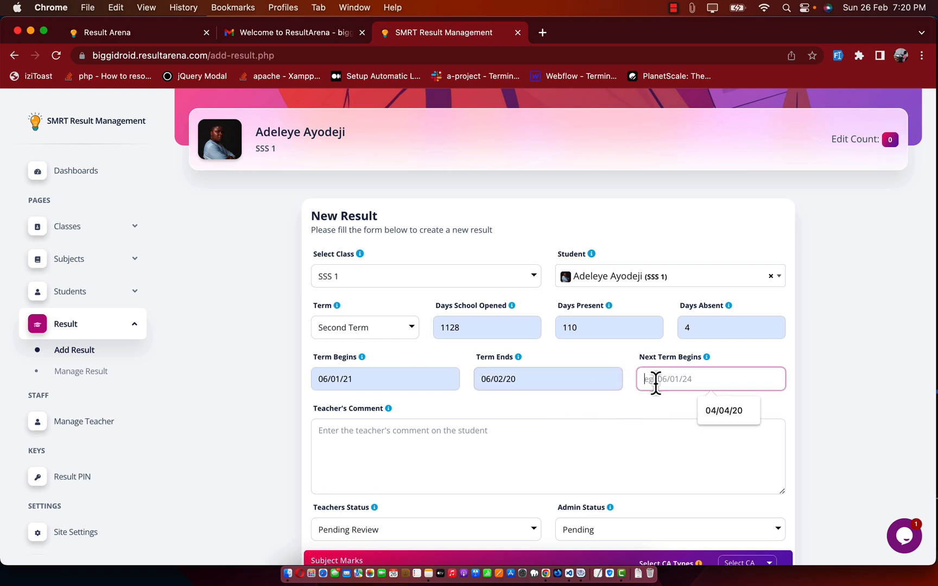
left_click(719, 419)
Step: Write the teacher's comment 'Good job!' and set both teacher and admin statuses to Approved
scroll(609, 429, "down", 1)
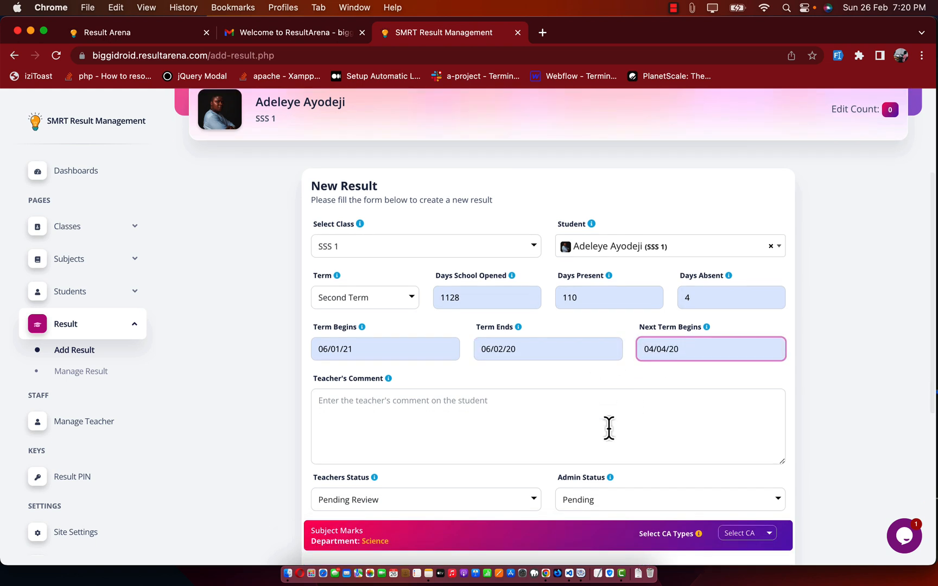
left_click(609, 428)
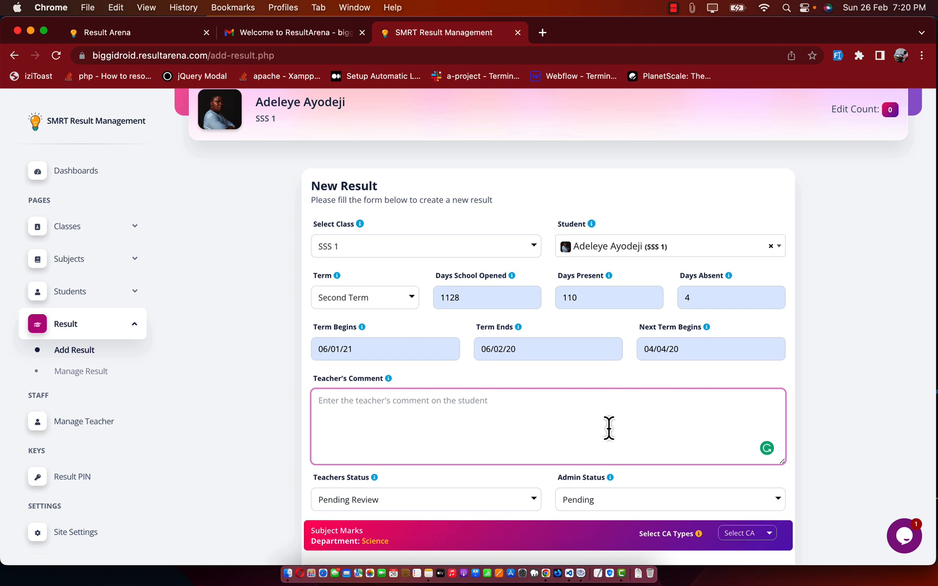
type("Wel")
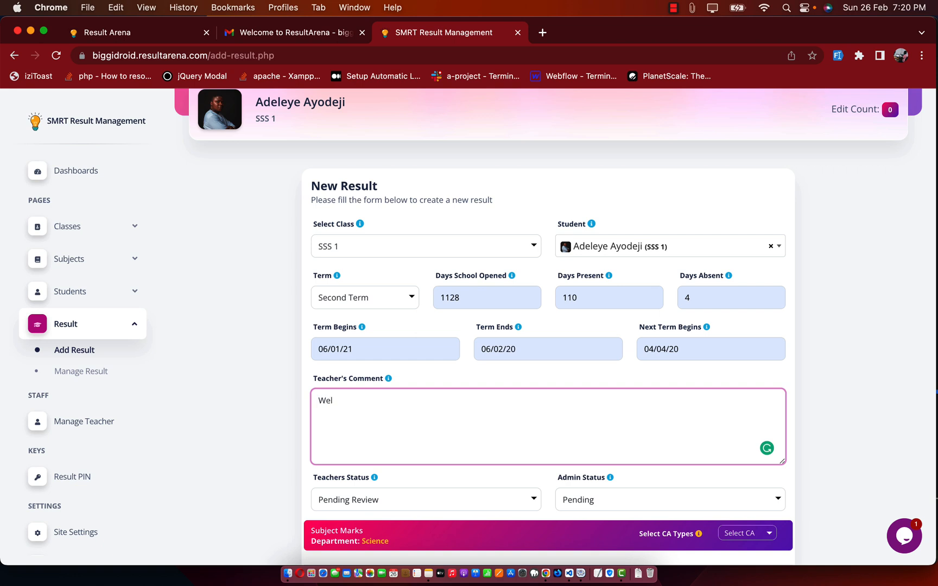
key("BackSpace")
key("BackSpace")
key("BackSpace")
type("Go")
scroll(641, 440, "down", 3)
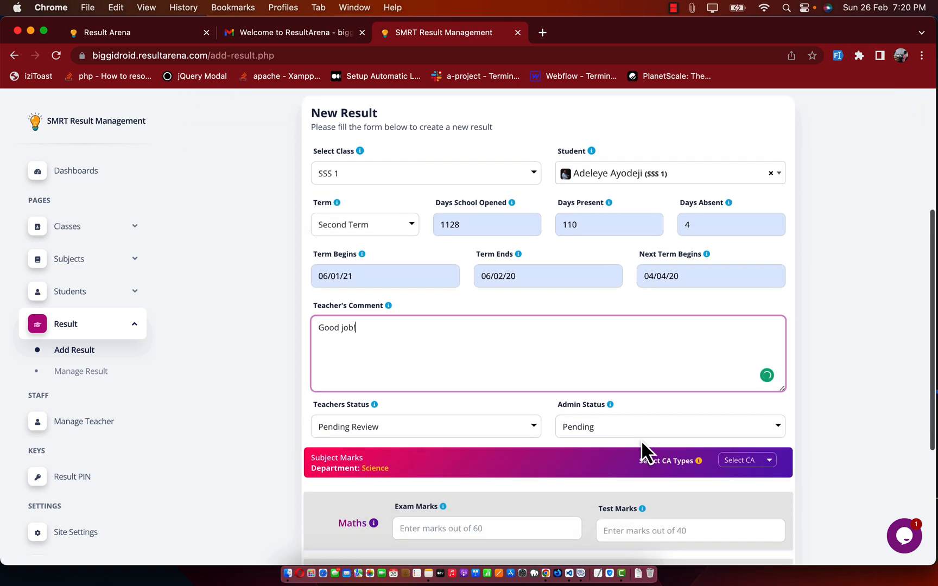
scroll(391, 424, "down", 4)
left_click(384, 328)
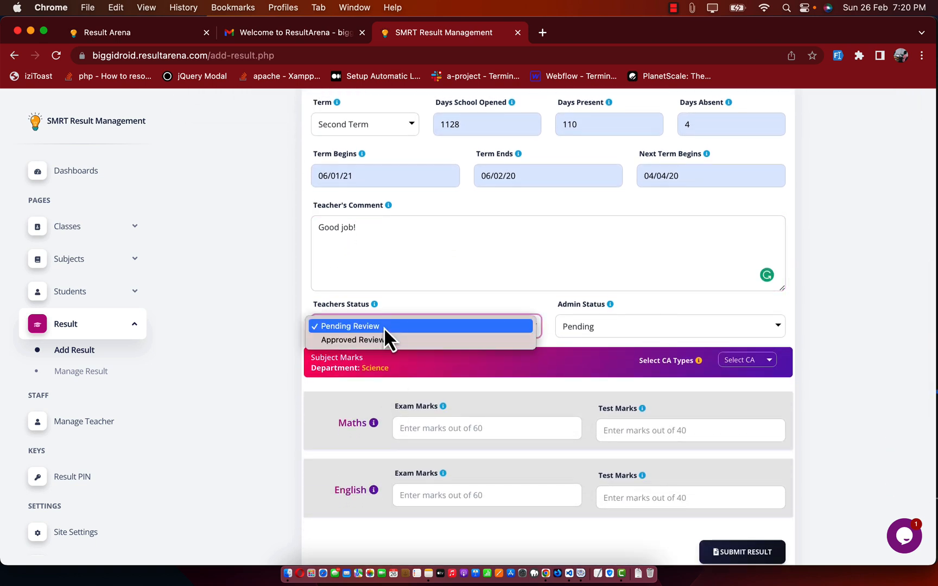
left_click(373, 338)
left_click(581, 329)
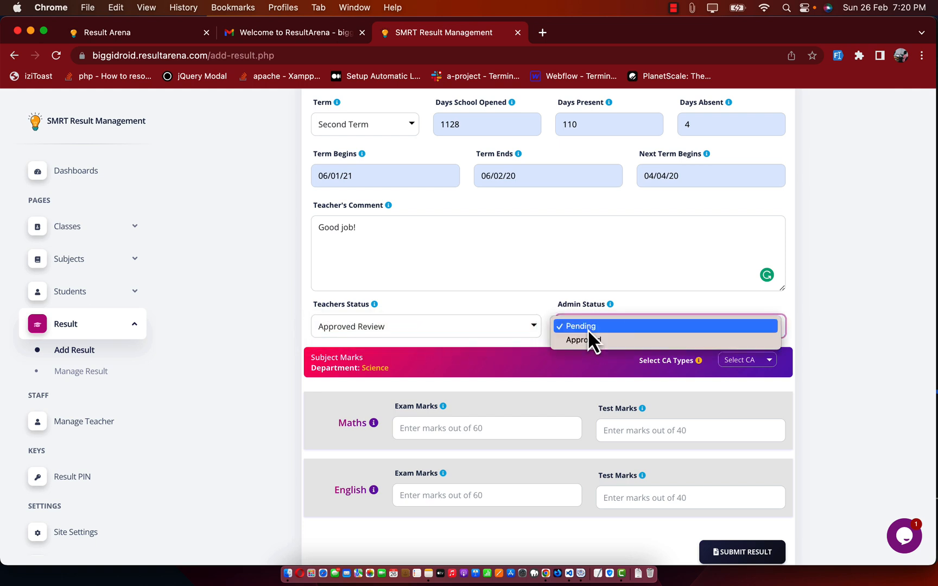
left_click(593, 342)
left_click(551, 324)
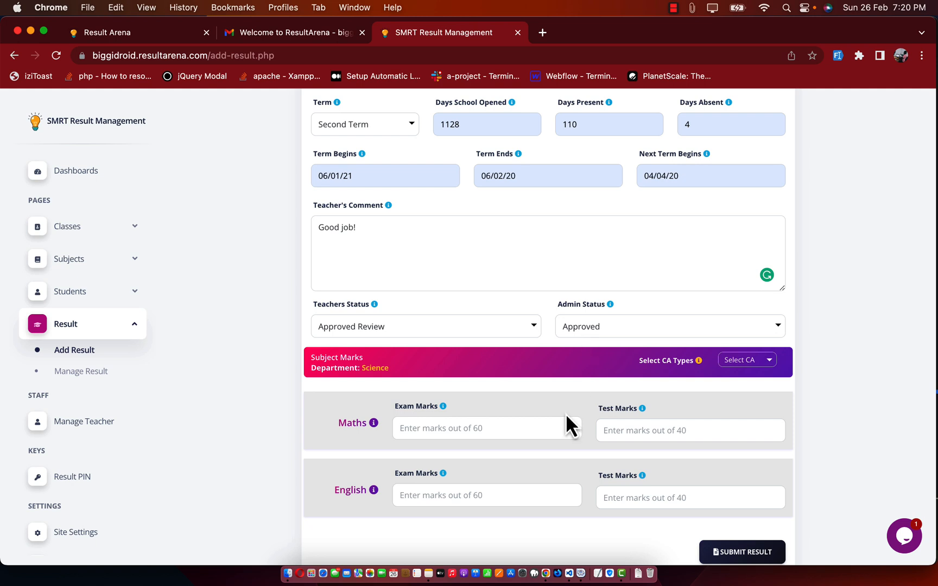
scroll(566, 413, "down", 2)
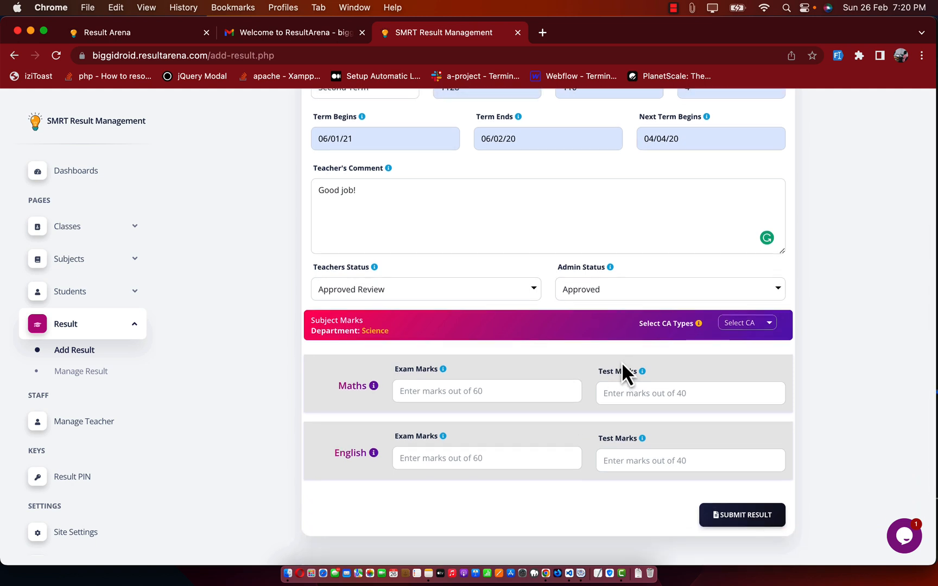
Step: Compare the CA 2, CA 3 and CA 4 mark layouts, then set the assessment type to CA 1
left_click(745, 326)
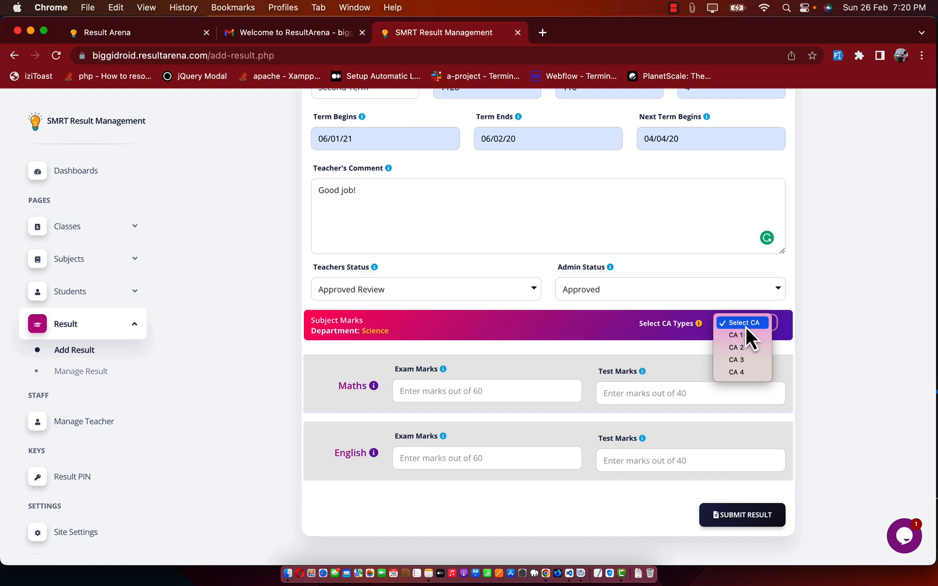
left_click(827, 336)
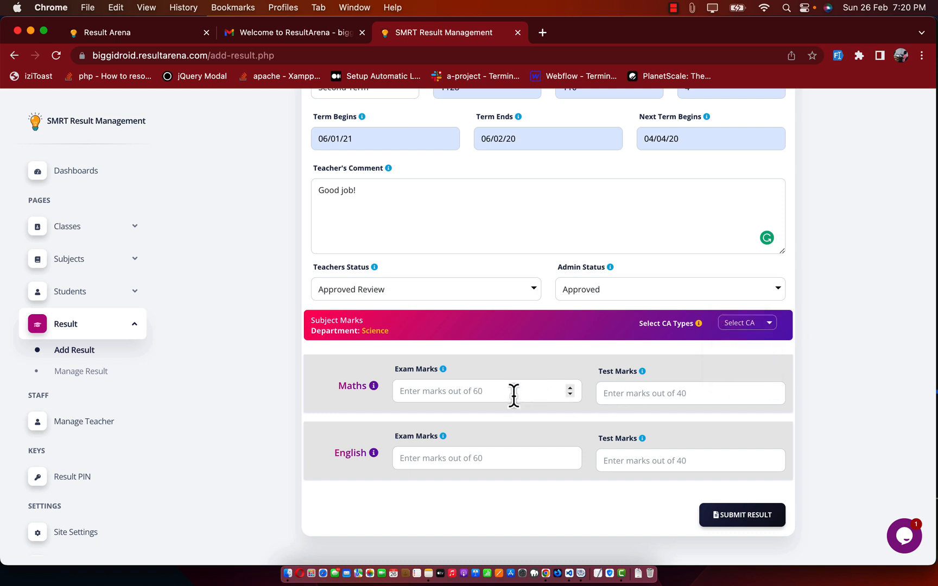
left_click(754, 327)
left_click(741, 346)
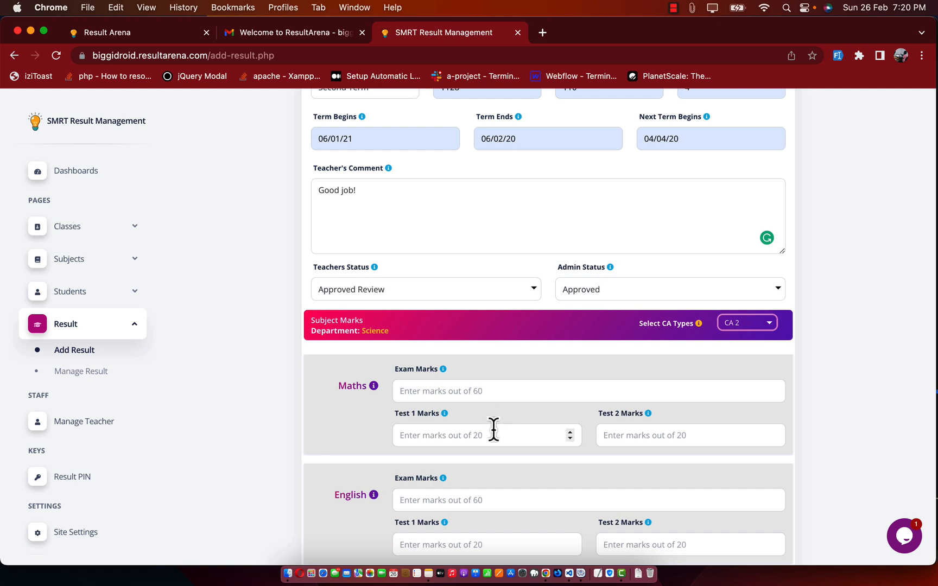
left_click(748, 323)
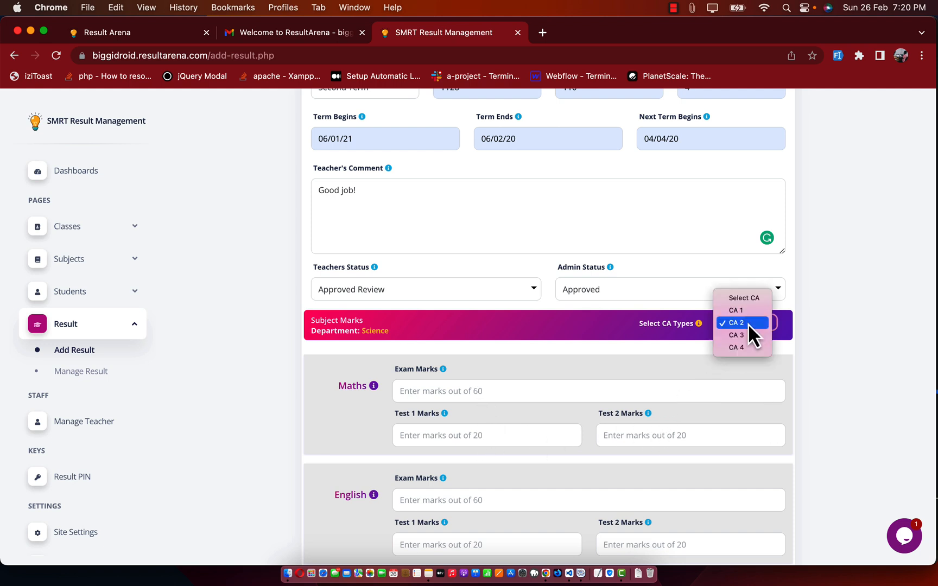
left_click(742, 337)
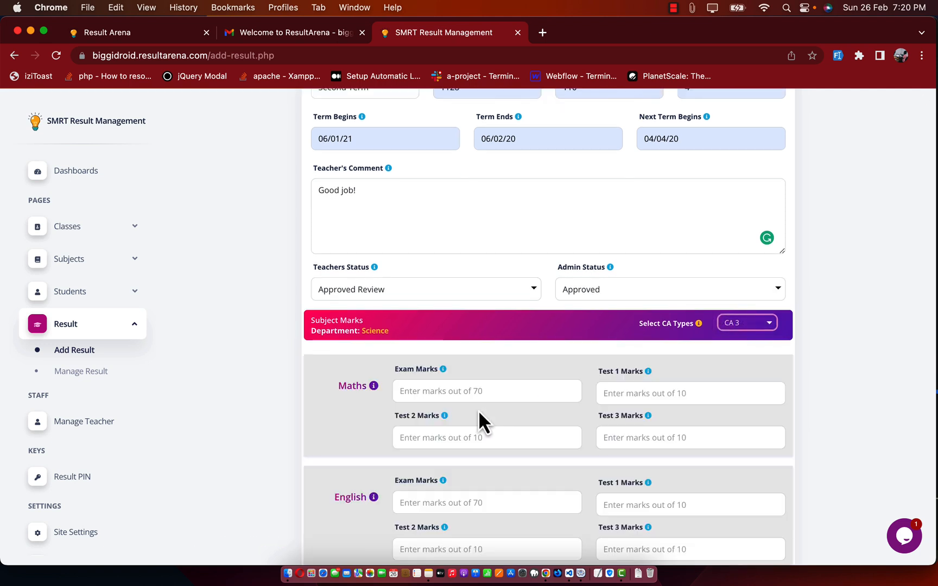
left_click(748, 326)
left_click(745, 336)
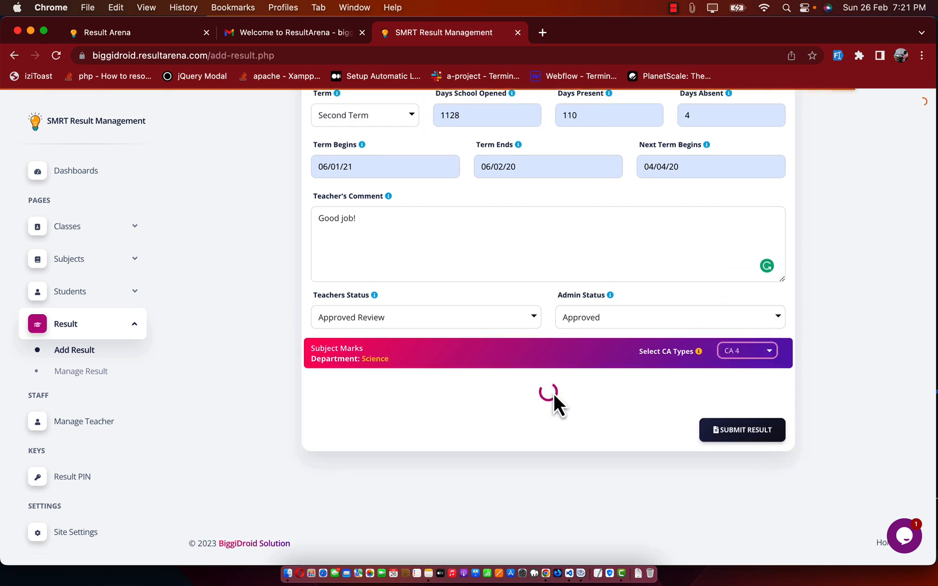
scroll(490, 420, "down", 2)
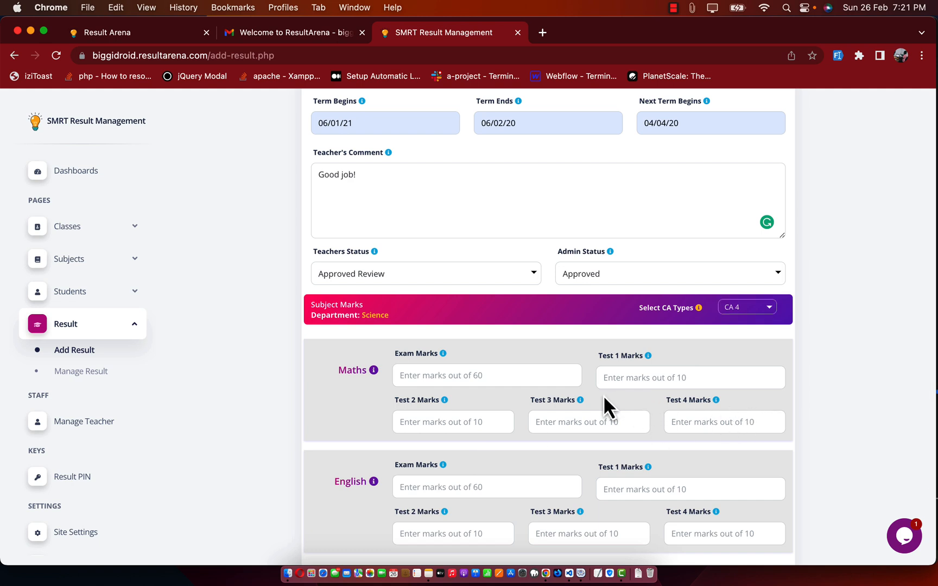
scroll(606, 404, "down", 2)
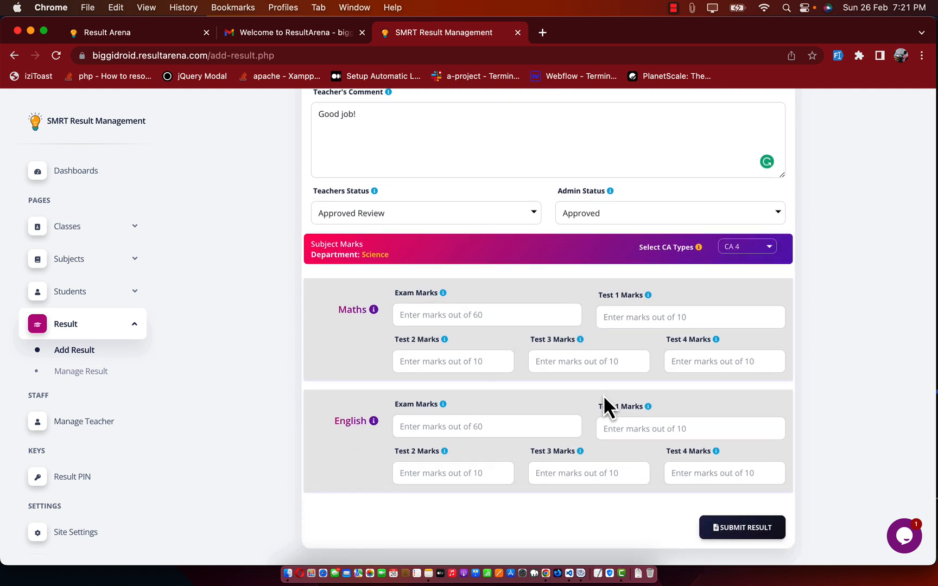
left_click(745, 247)
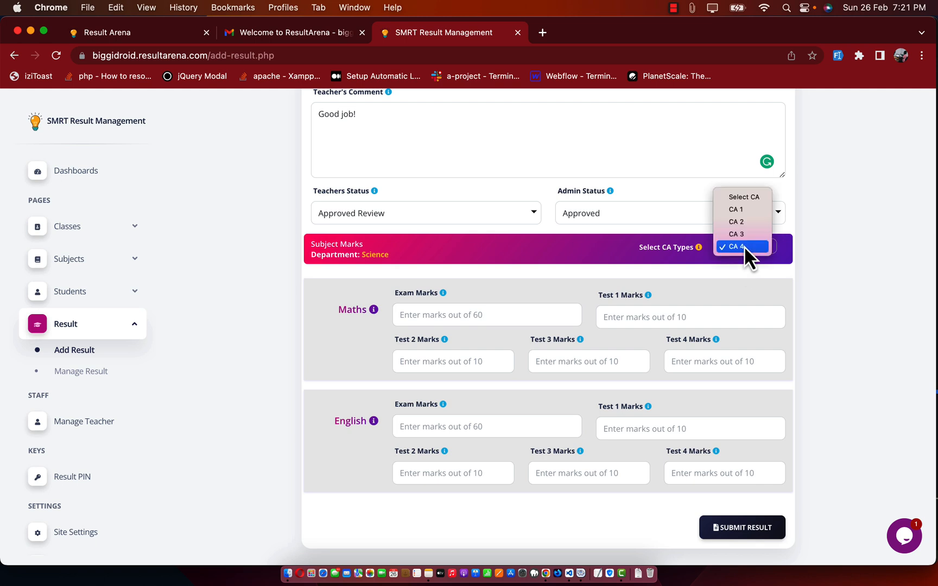
left_click(742, 210)
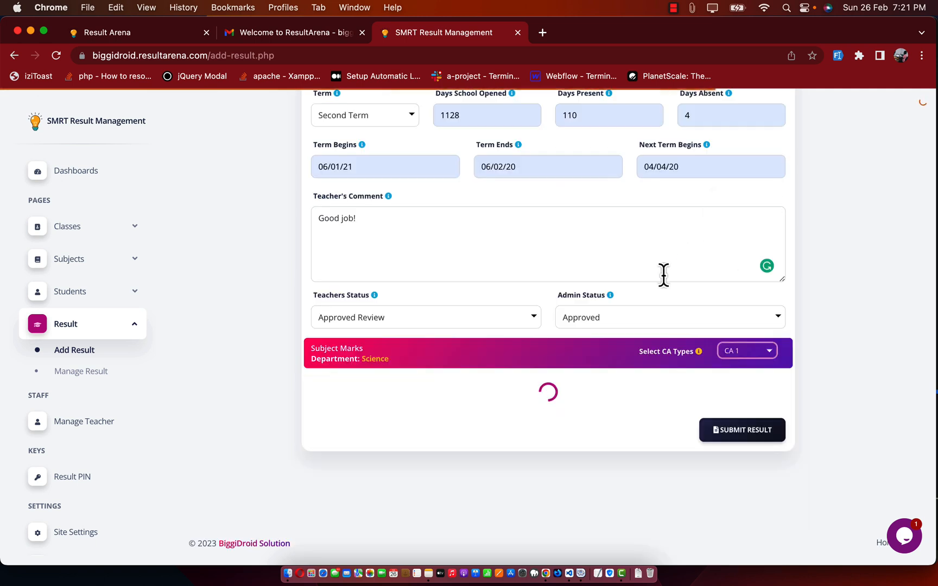
Step: Submit Maths marks 55 and 35 and English marks 30 and 25, then preview the report
left_click(460, 319)
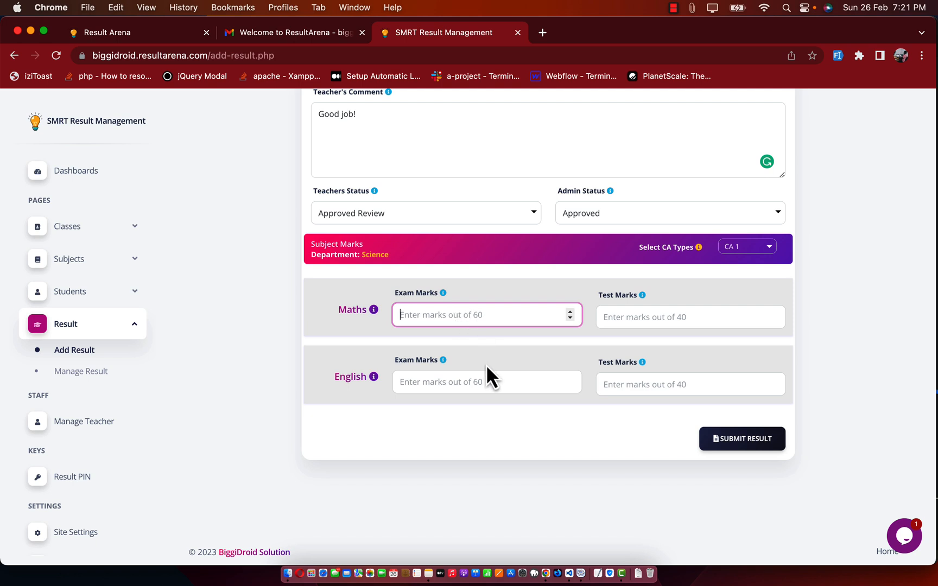
type("55")
left_click(656, 318)
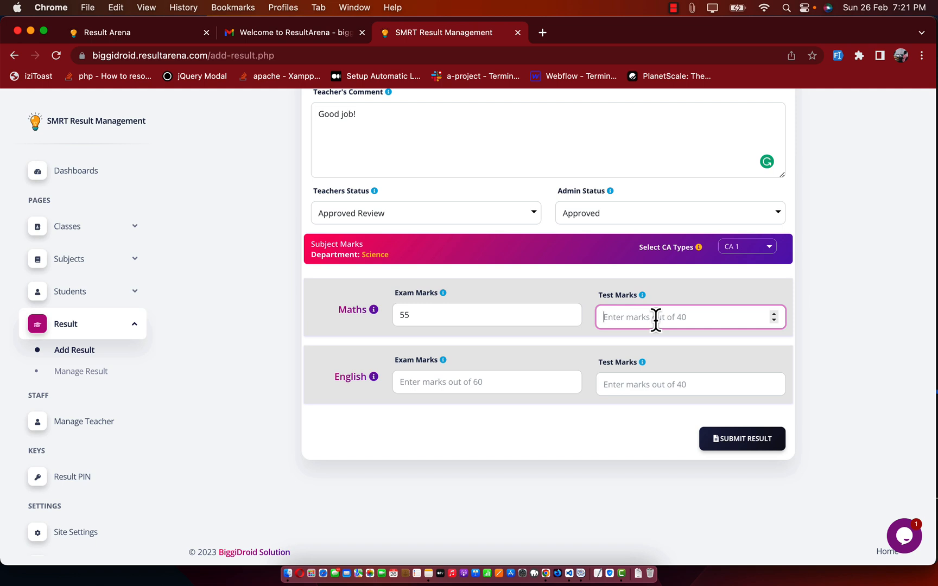
type("35")
left_click(545, 382)
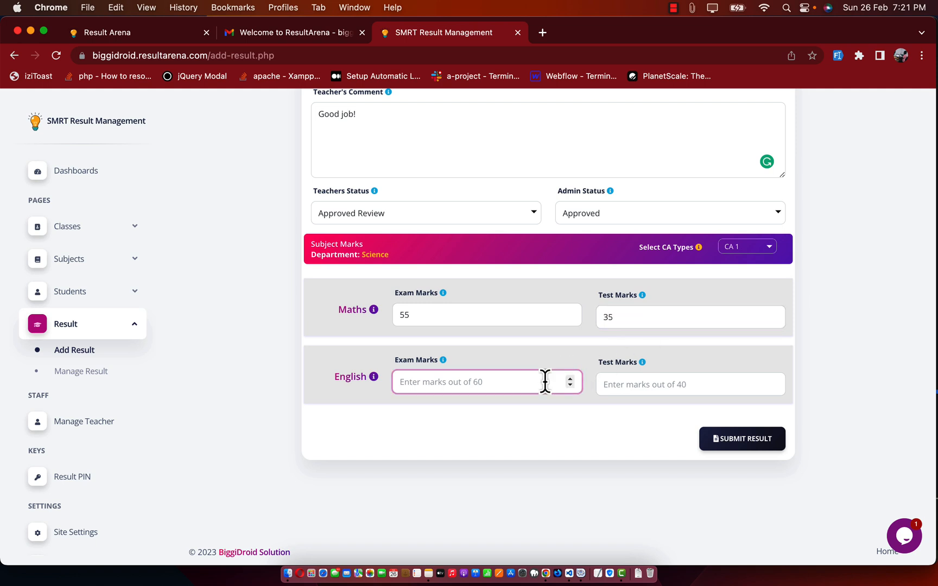
type("30")
left_click(656, 386)
type("25")
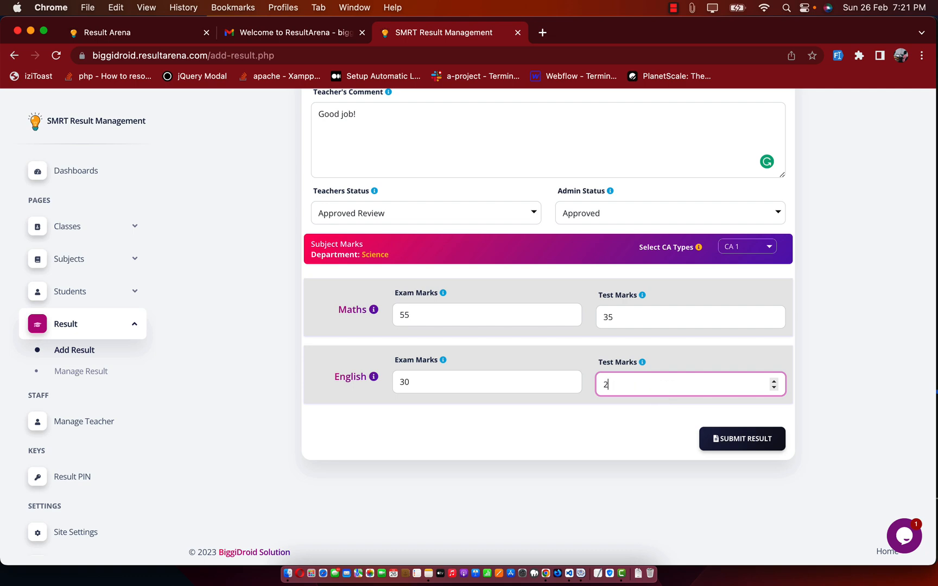
left_click(738, 443)
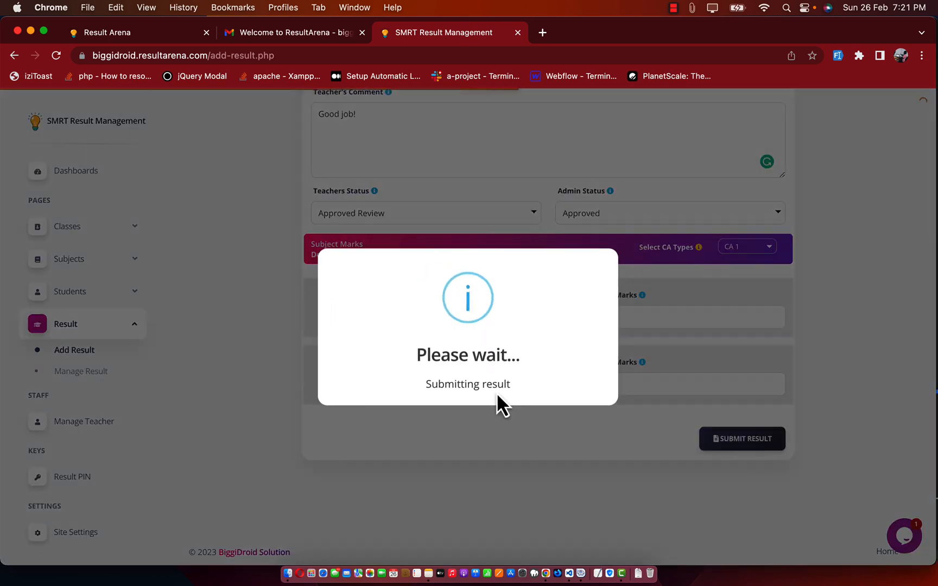
left_click(468, 403)
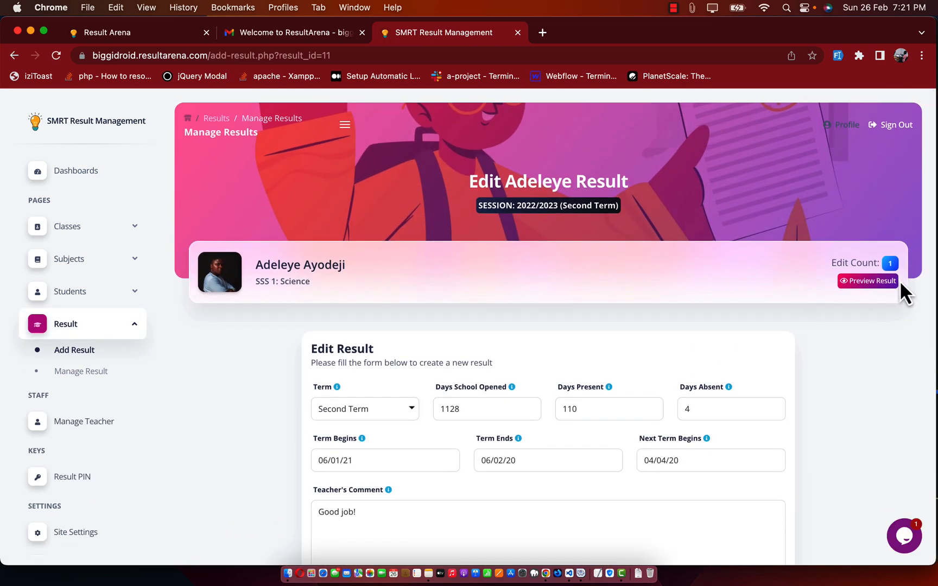
left_click(868, 288)
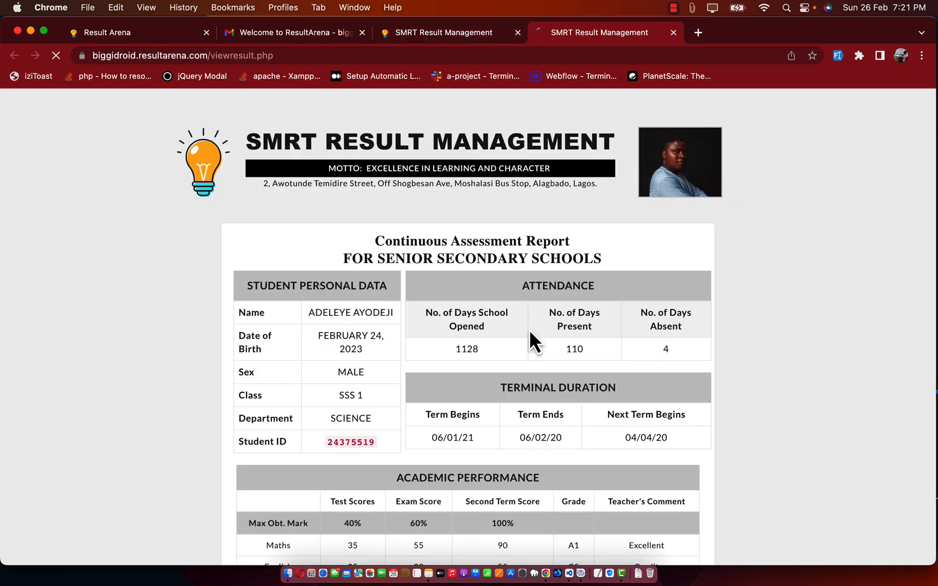
Step: Close the result preview with its 'Good job!' note and go back to the Manage Results list
scroll(530, 331, "down", 5)
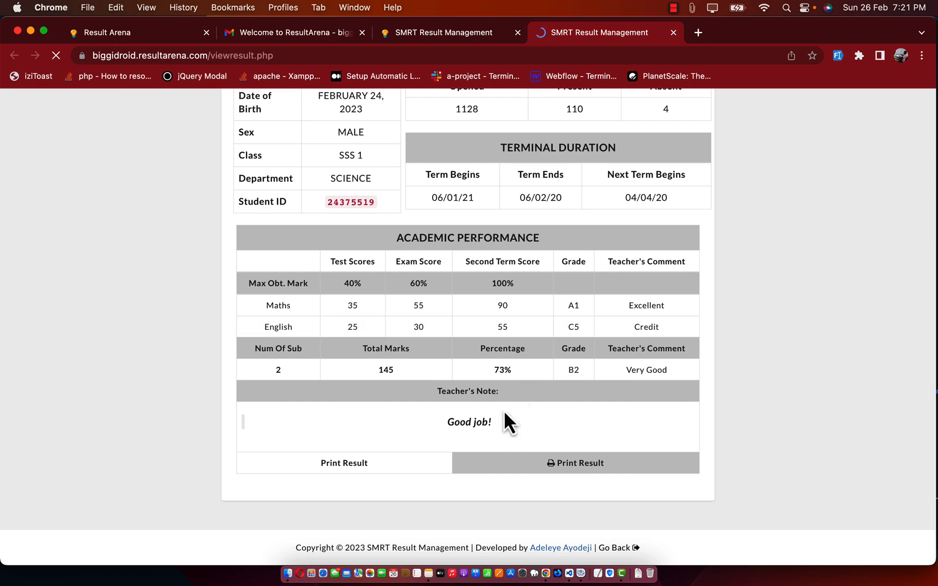
left_click_drag(499, 421, 423, 423)
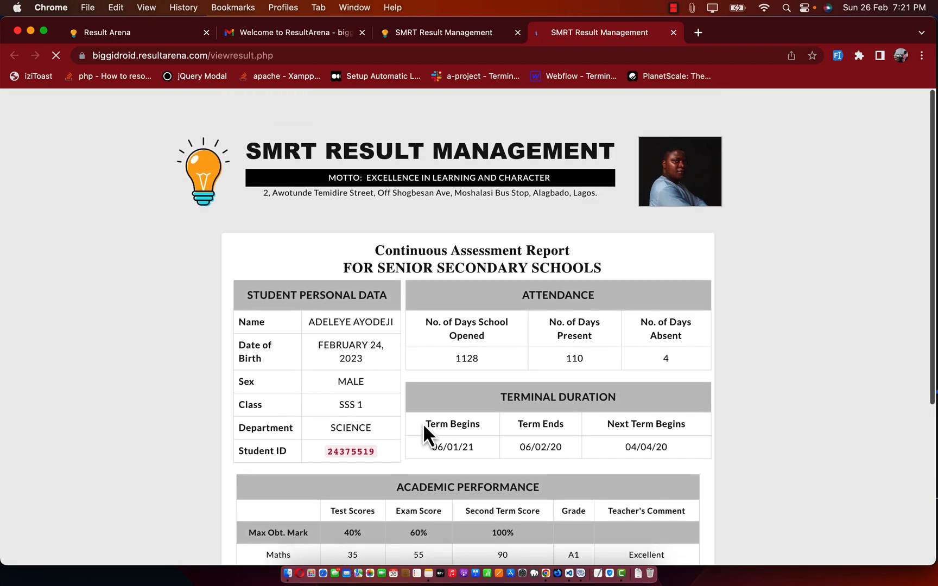
key("super+w")
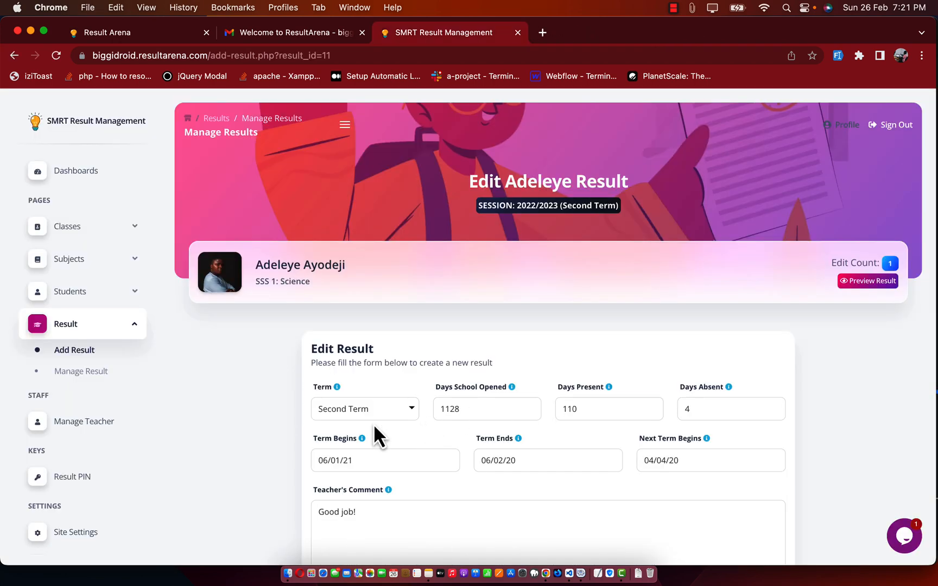
scroll(374, 424, "down", 10)
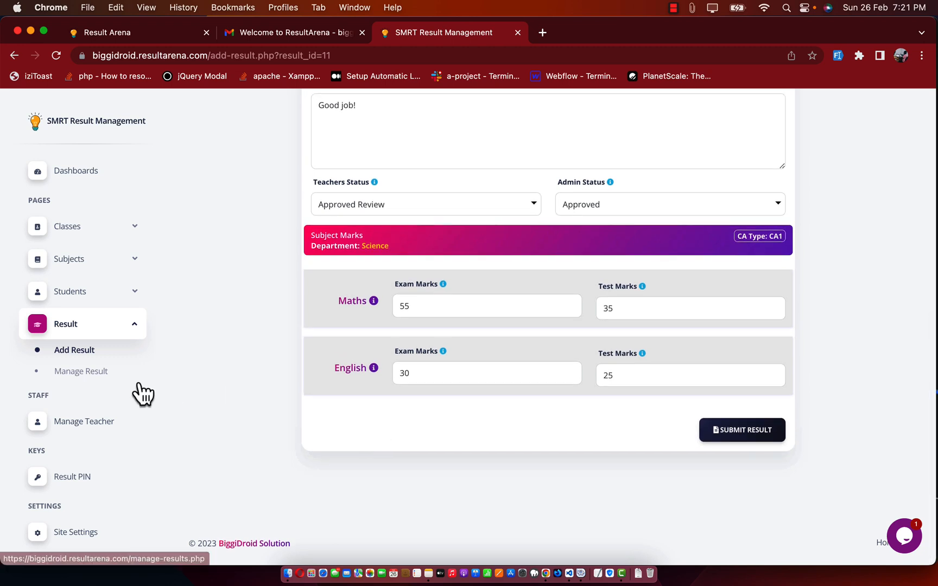
left_click(90, 376)
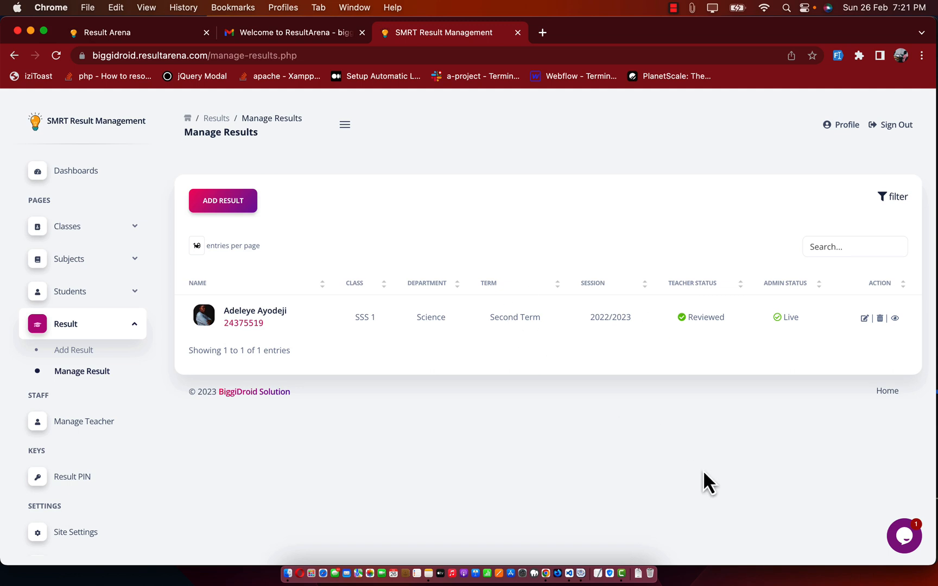
Step: Filter the results list by class SSS 1 and the Science department
left_click(894, 197)
left_click(418, 298)
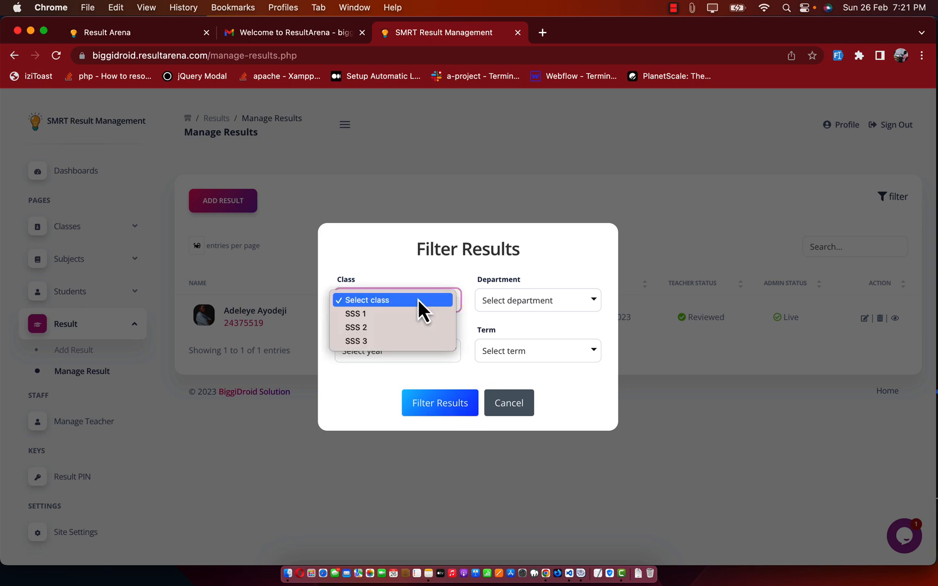
left_click(401, 315)
left_click(525, 301)
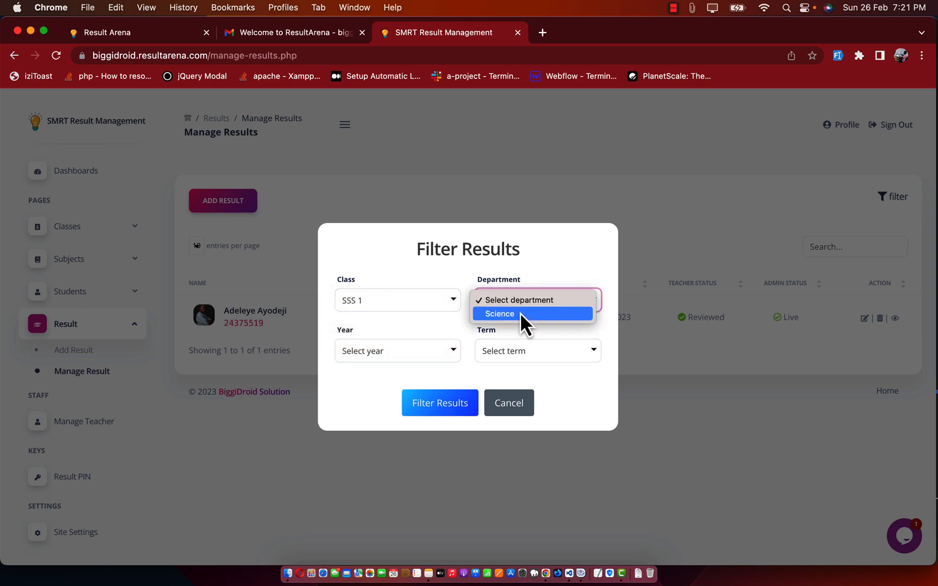
left_click(521, 313)
left_click(510, 408)
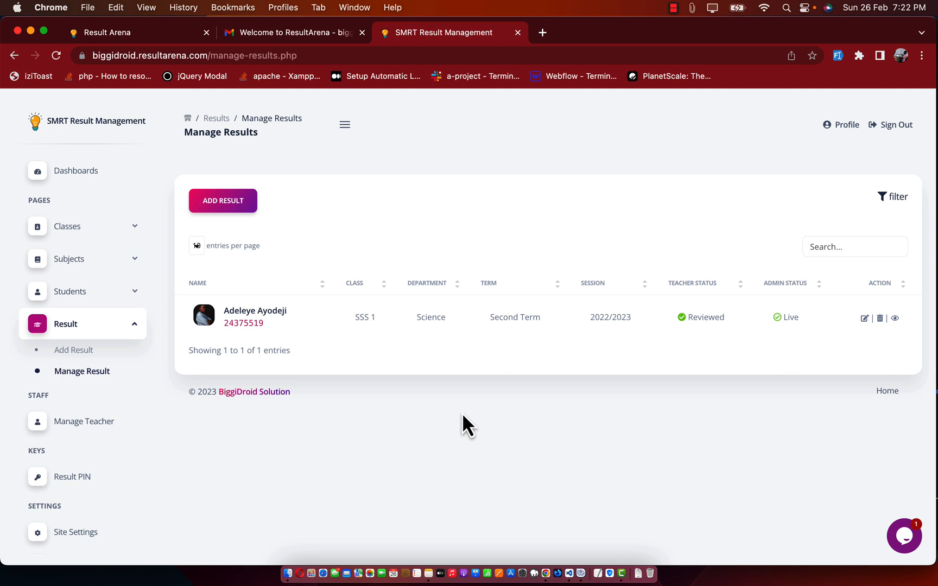
Step: Start a new teacher named 'Test' and fill in the teacher's e-mail address
left_click(92, 425)
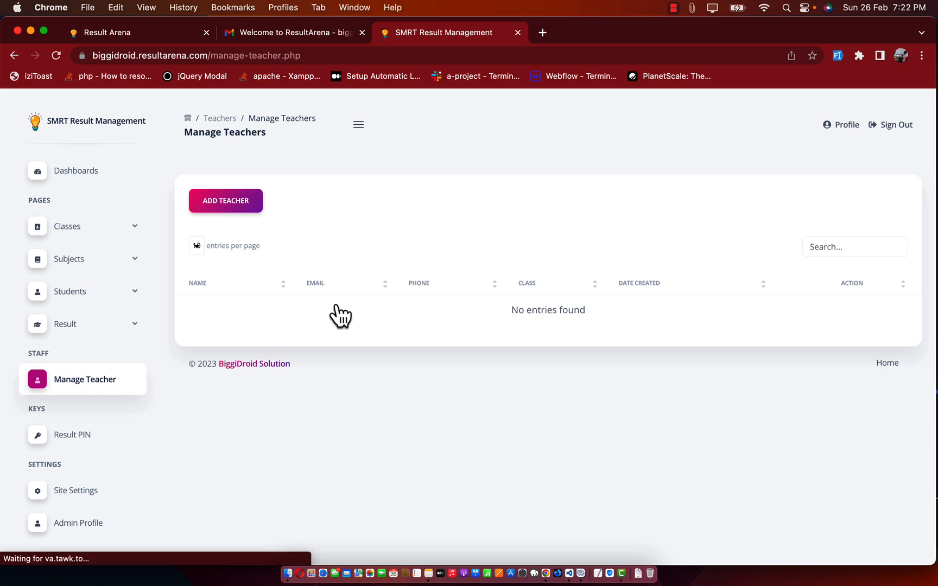
left_click(235, 204)
left_click(395, 218)
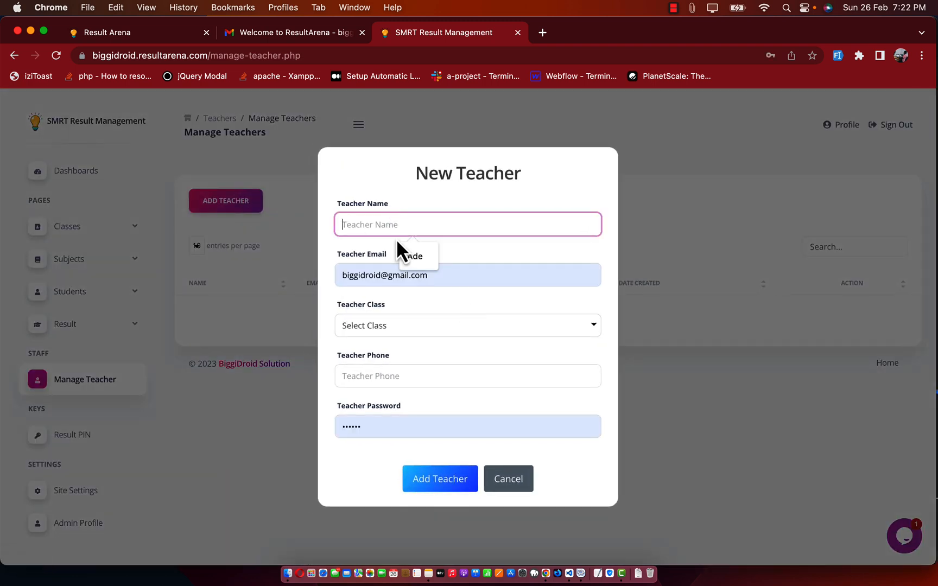
type("Test teacher")
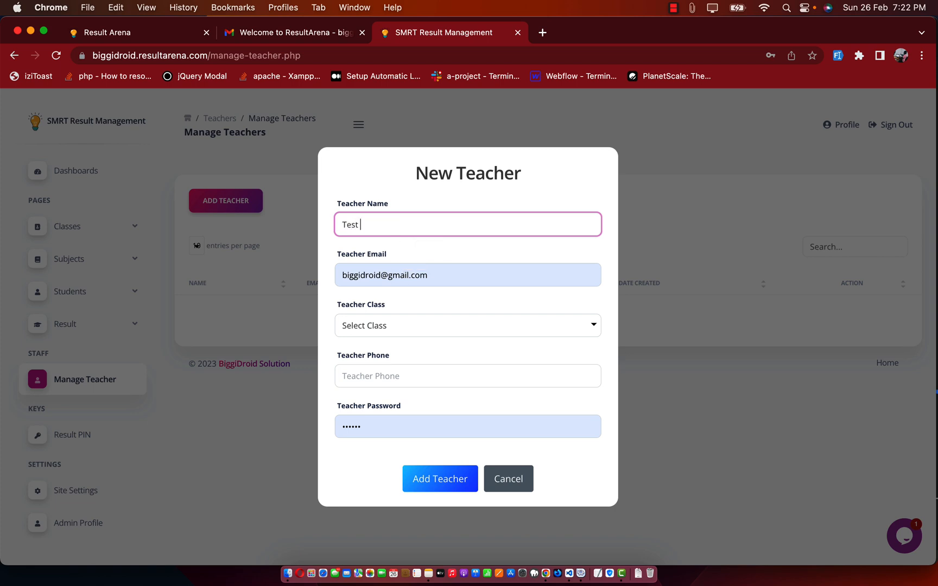
left_click(406, 275)
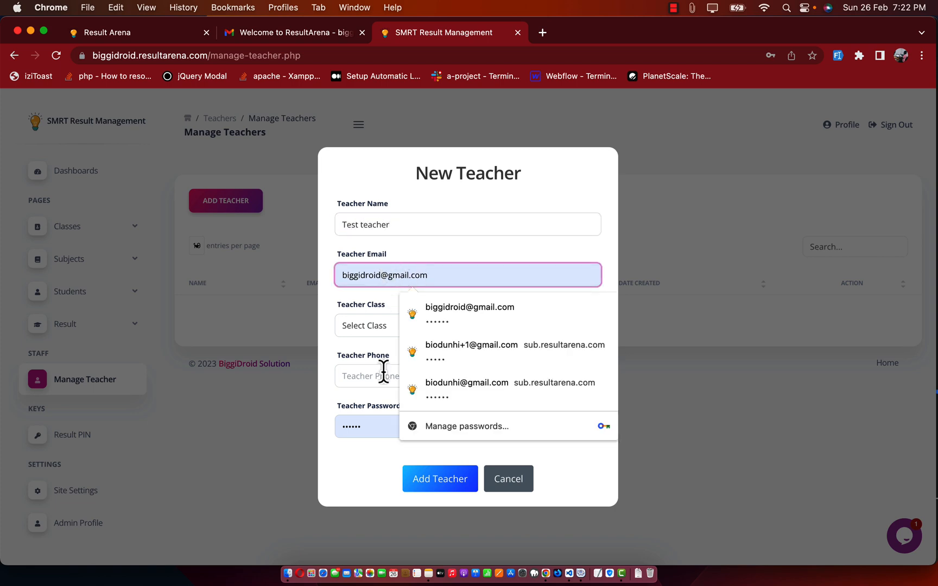
type("+3")
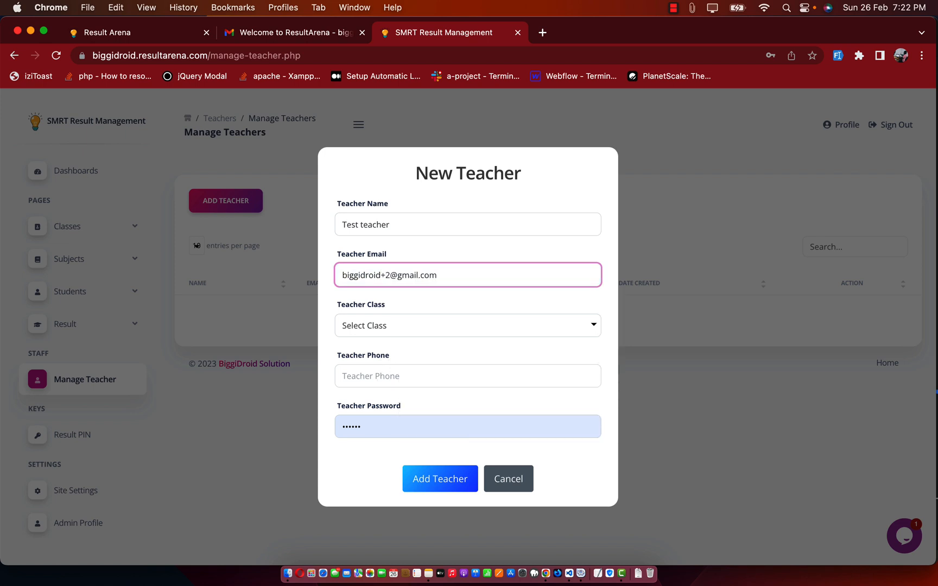
key("super+a")
key("super+c")
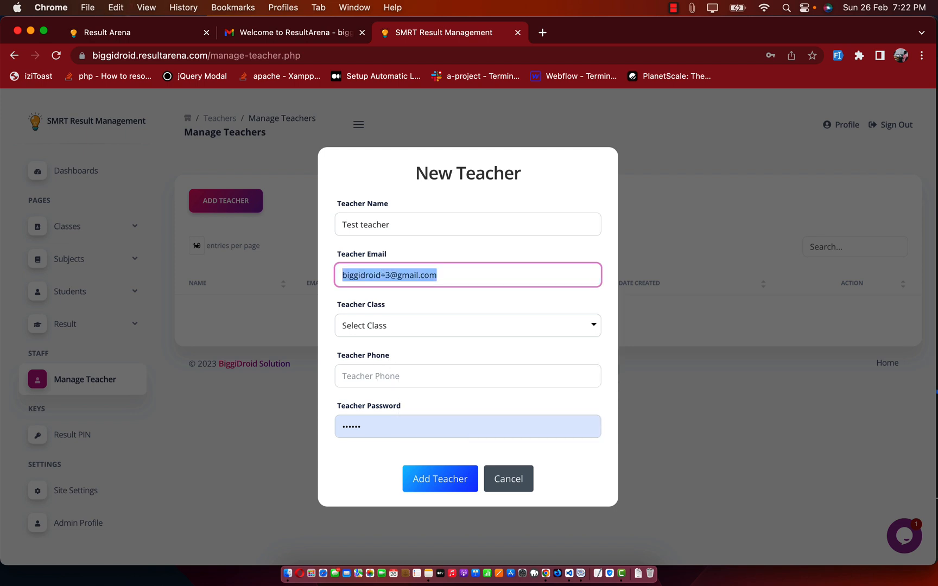
Step: Assign the teacher to class SSS 1, add a phone number, and set the account password
left_click(419, 332)
left_click(418, 340)
left_click(396, 376)
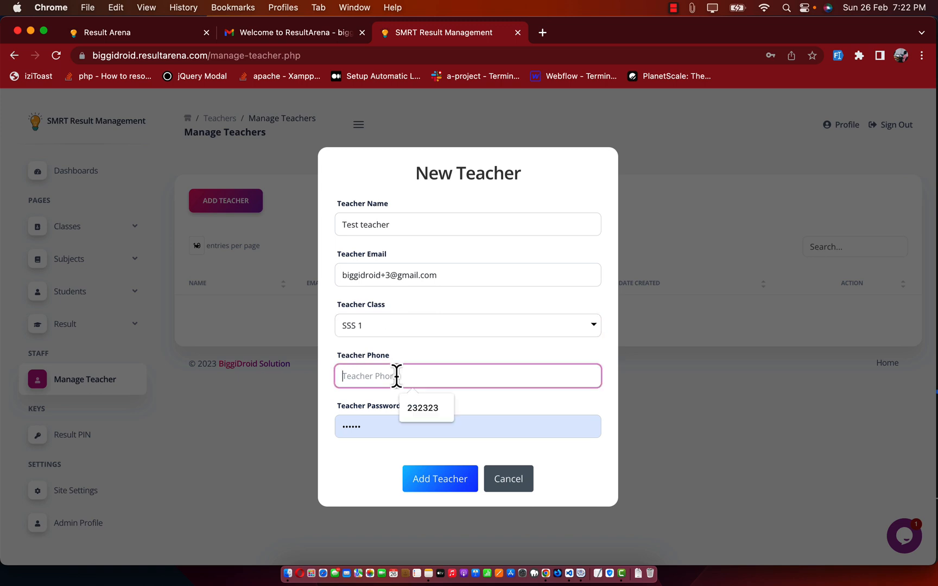
left_click(423, 413)
left_click(396, 427)
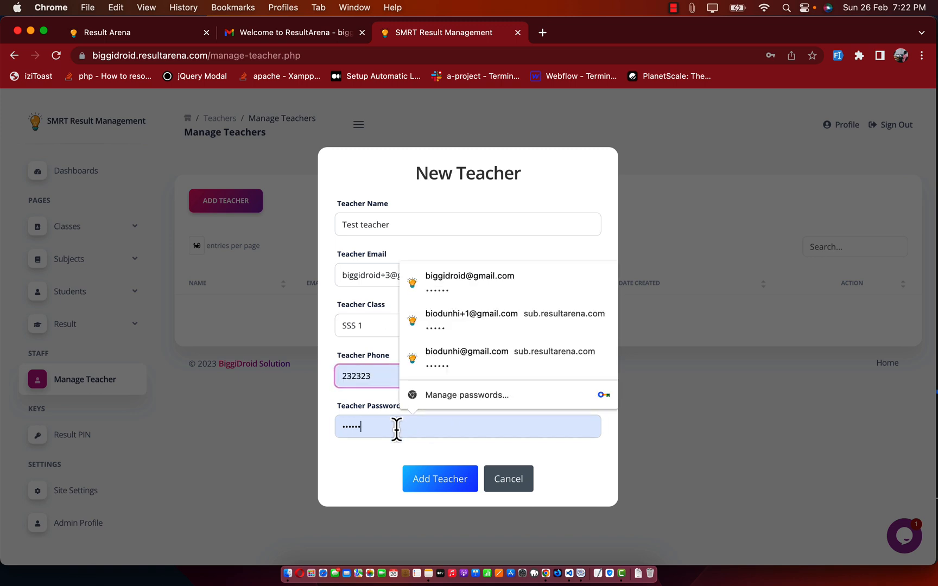
key("super+a")
key("BackSpace")
type("12")
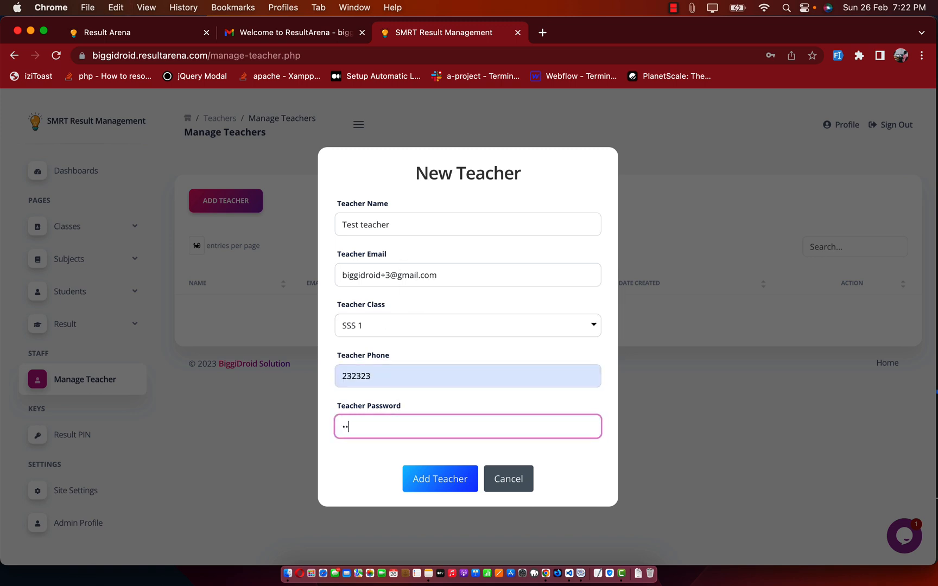
type("3456")
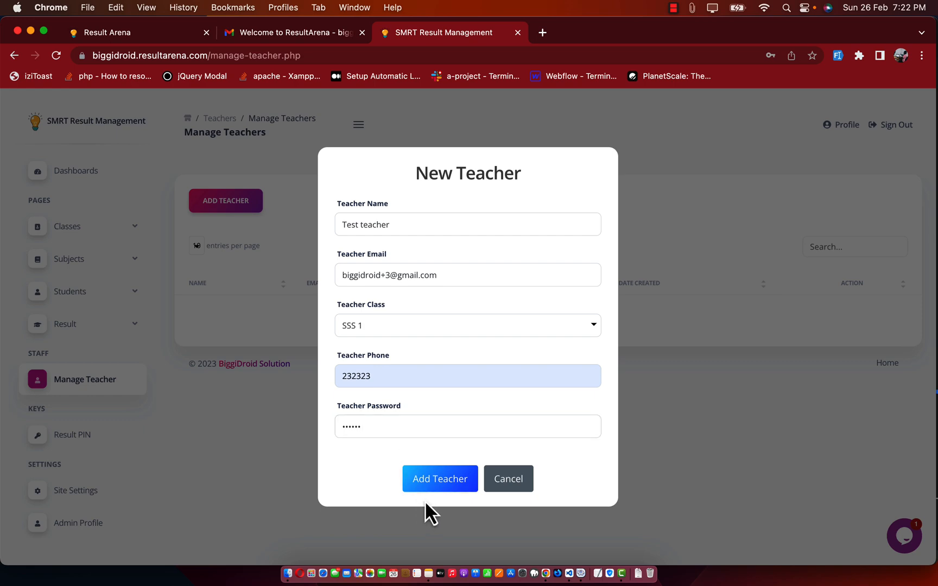
Step: Save the new teacher and dismiss the success message and save-password prompt
left_click(426, 487)
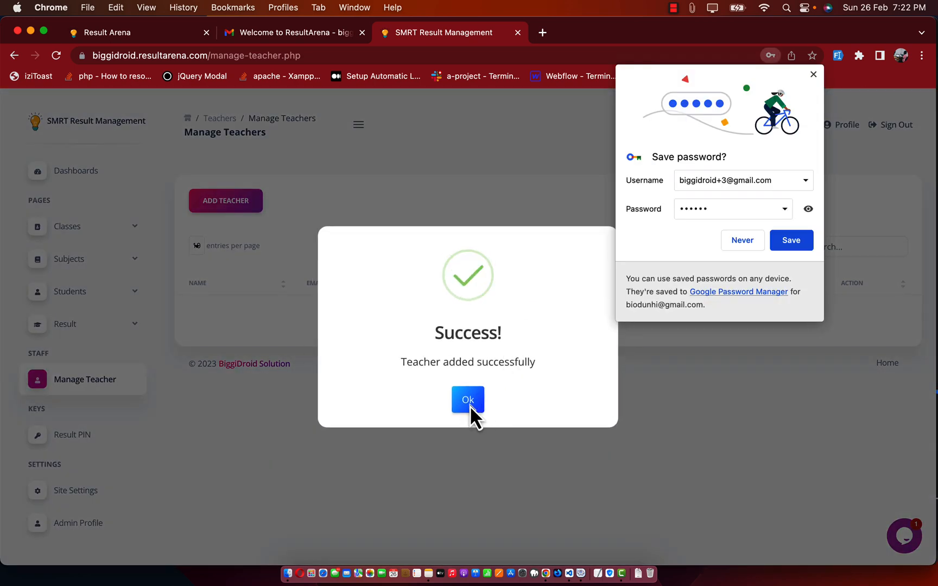
left_click(470, 405)
left_click(814, 75)
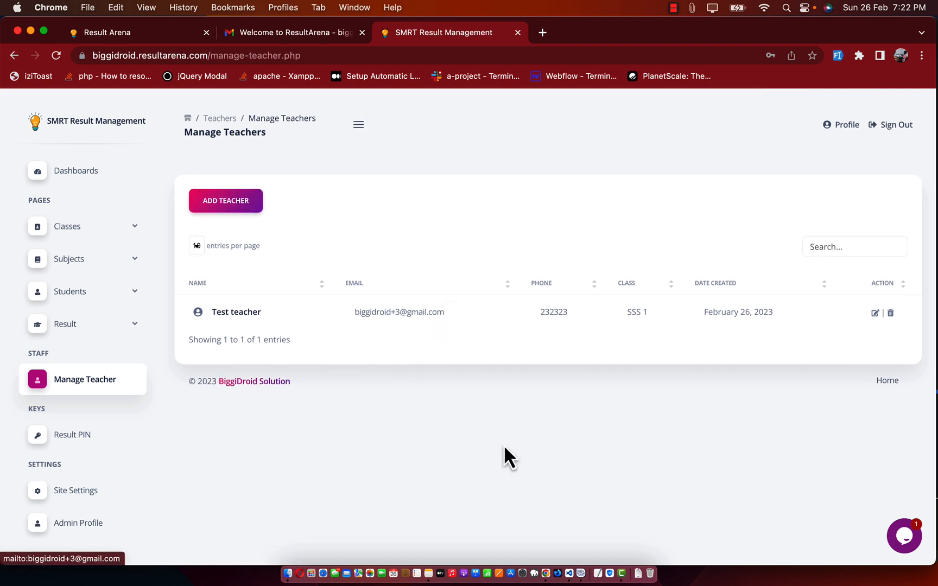
left_click(560, 574)
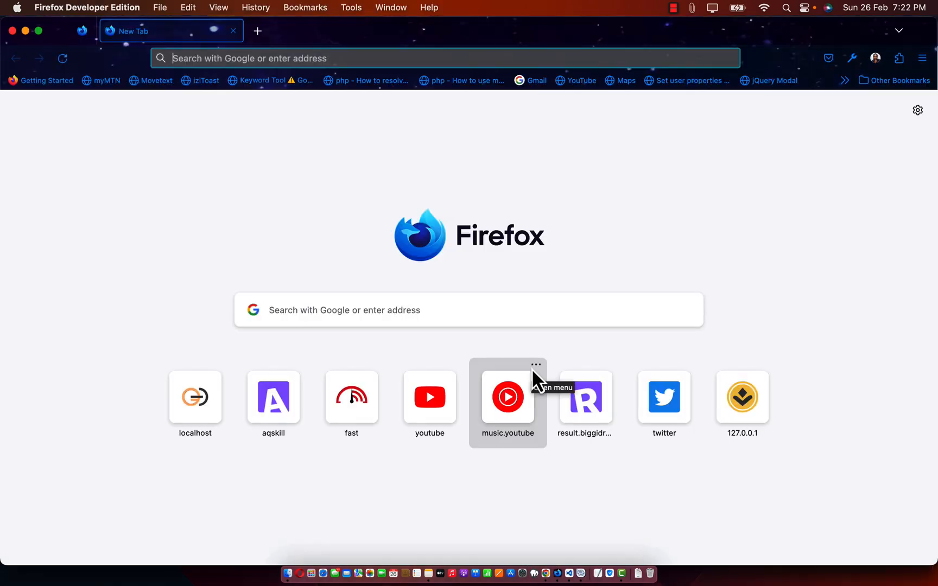
Step: Load biggidroid.resultarena.com in Firefox Developer Edition to reach the Check Result page
type("biggi")
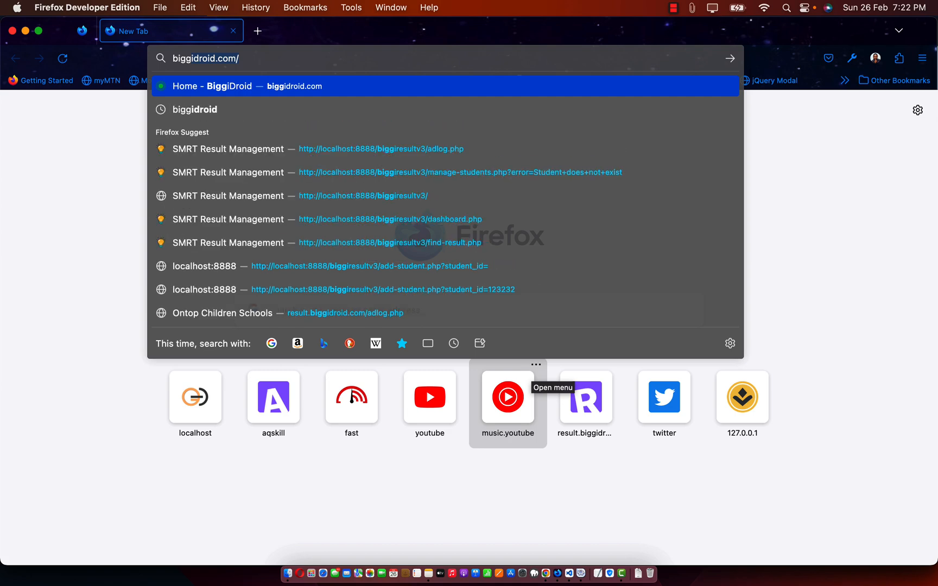
type("droid")
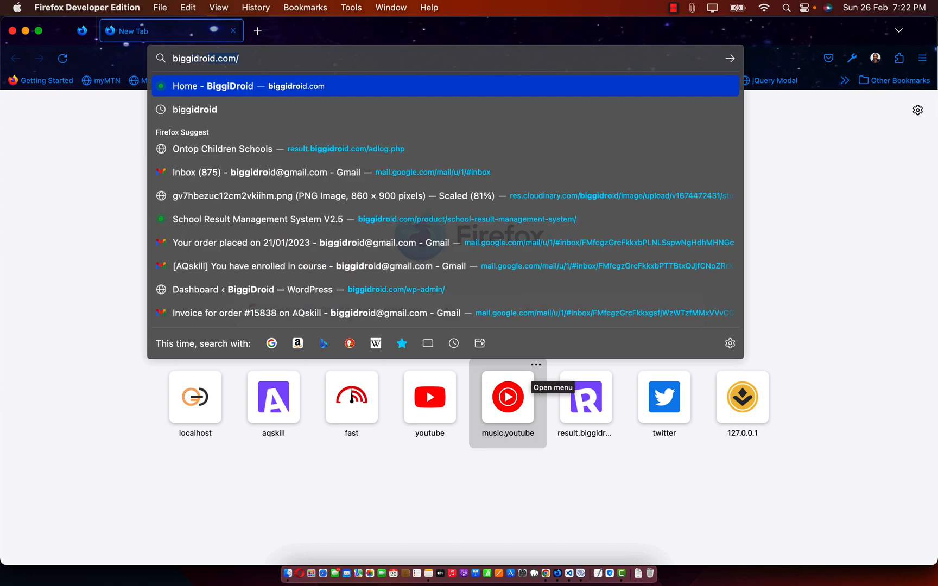
key("BackSpace")
key("BackSpace")
key("BackSpace")
key("BackSpace")
key("BackSpace")
key("BackSpace")
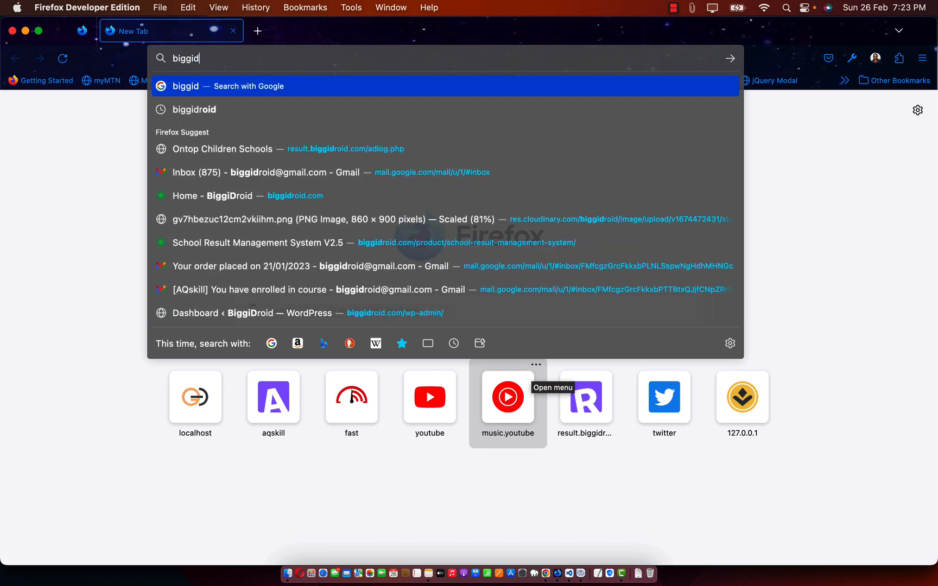
type("droid.re")
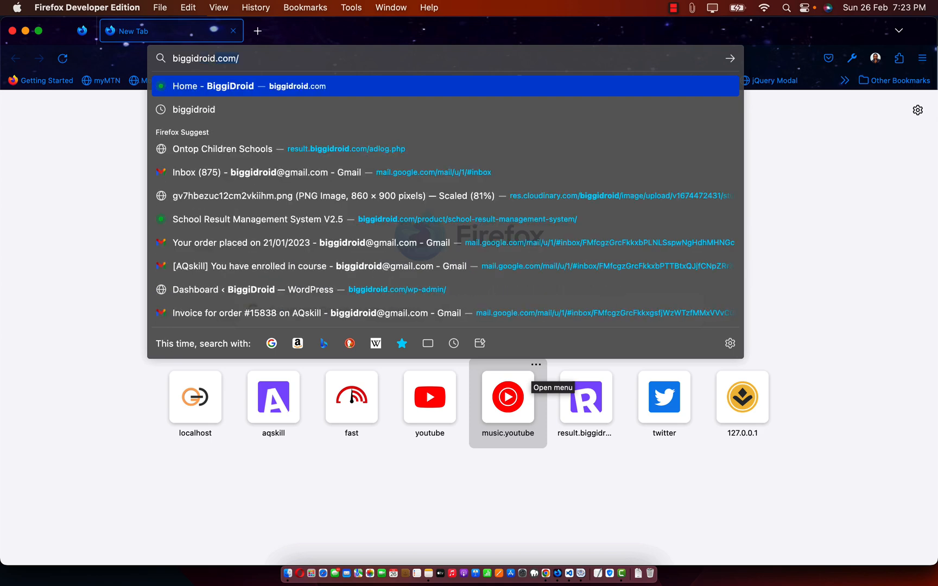
type("su")
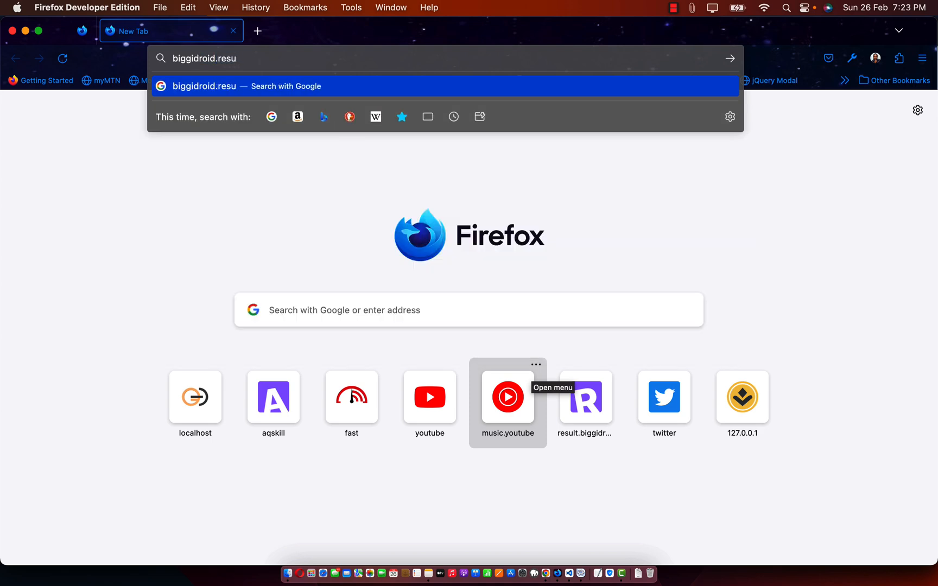
type("ltarena")
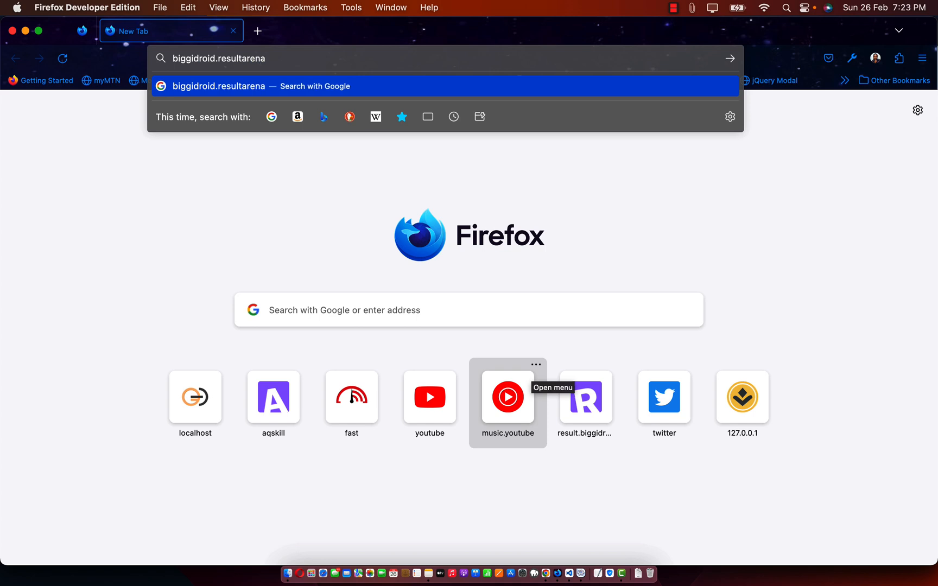
type(".com")
key("Return")
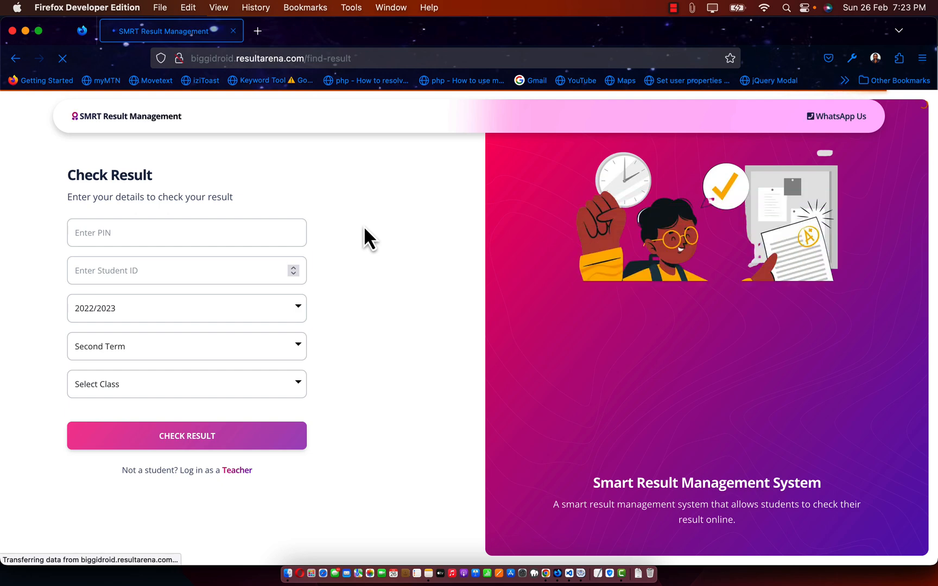
Step: Sign in to the teacher panel with the teacher's e-mail and password, saving the login
left_click(236, 470)
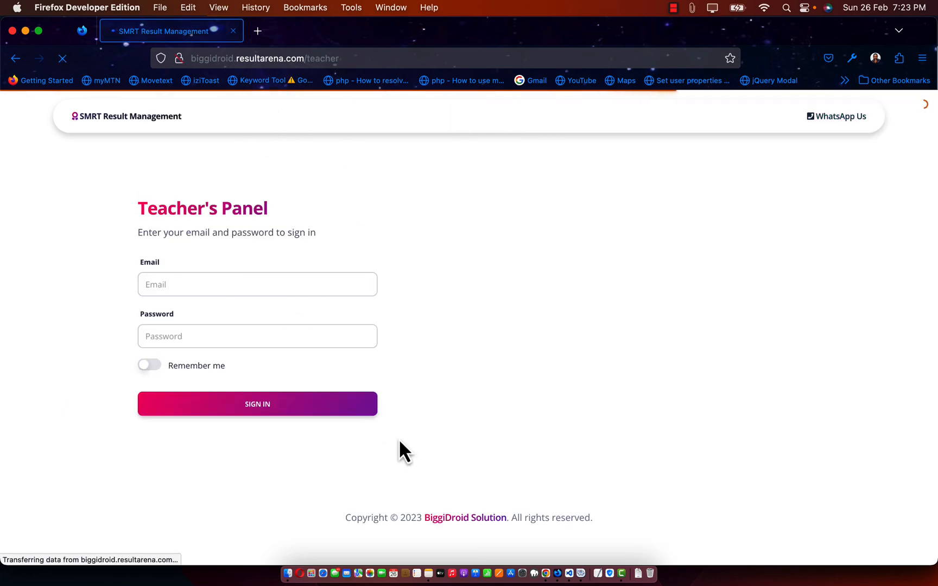
left_click(201, 287)
key("super+v")
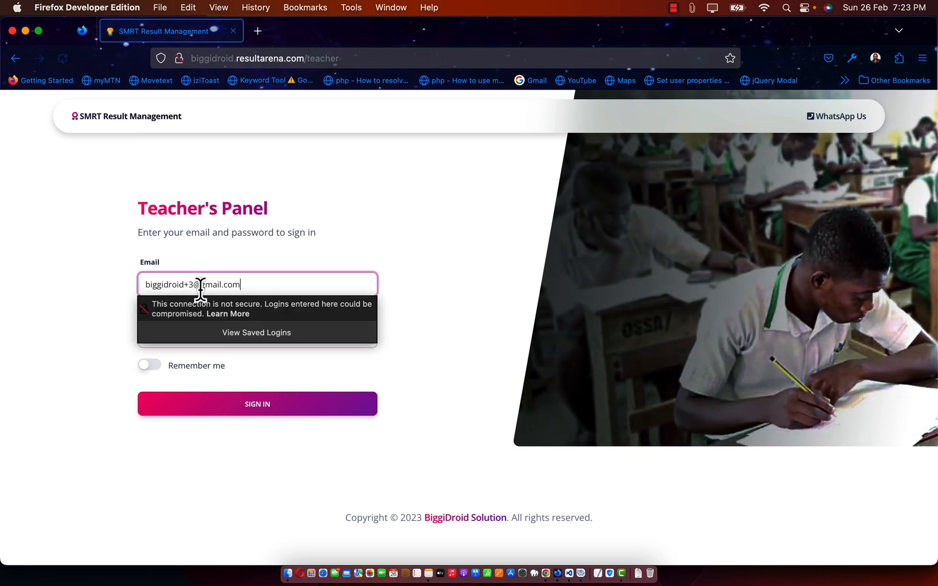
left_click(112, 292)
left_click(188, 338)
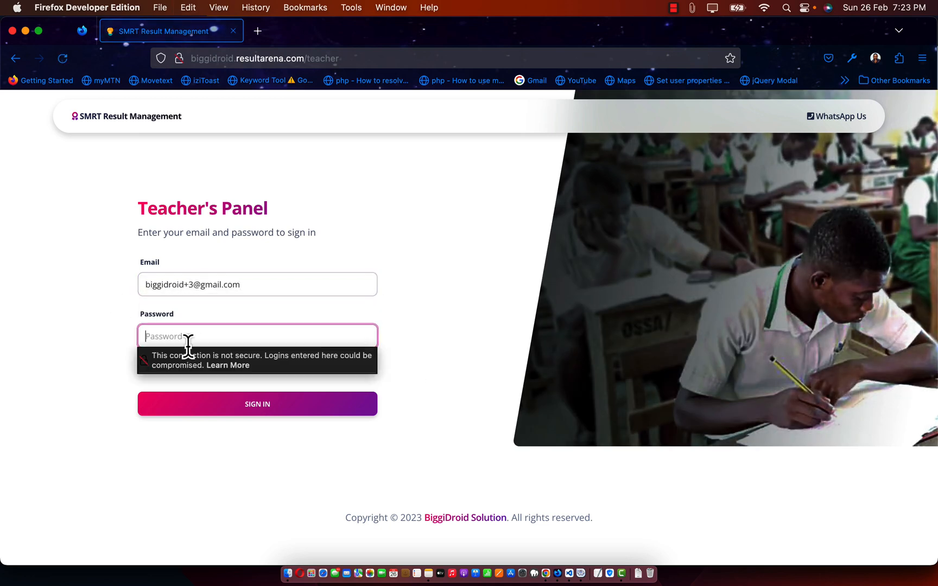
type("p")
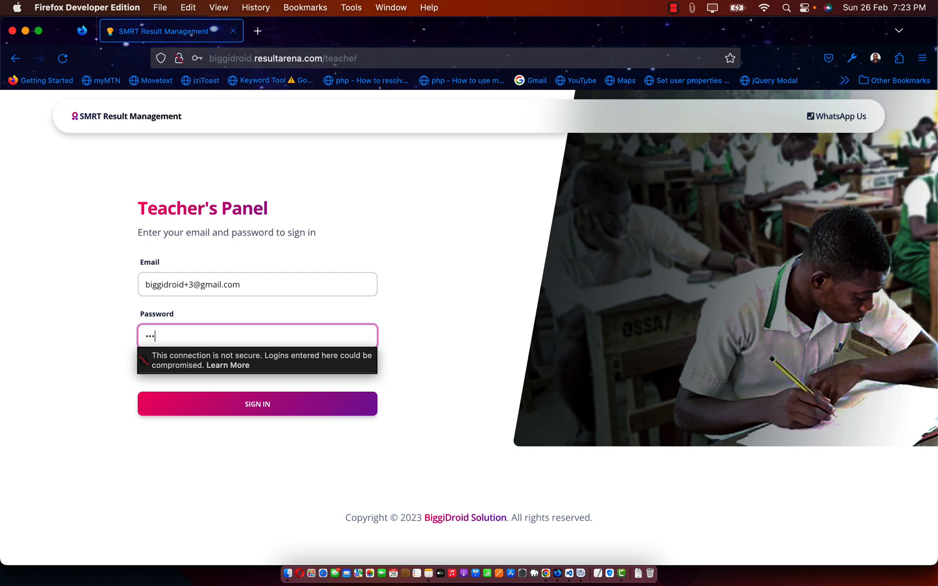
left_click(189, 411)
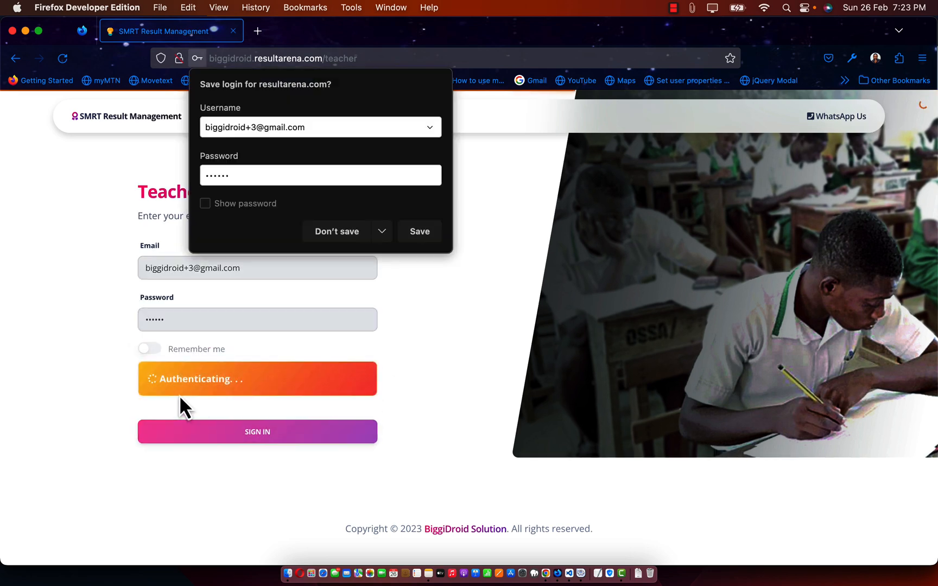
left_click(414, 236)
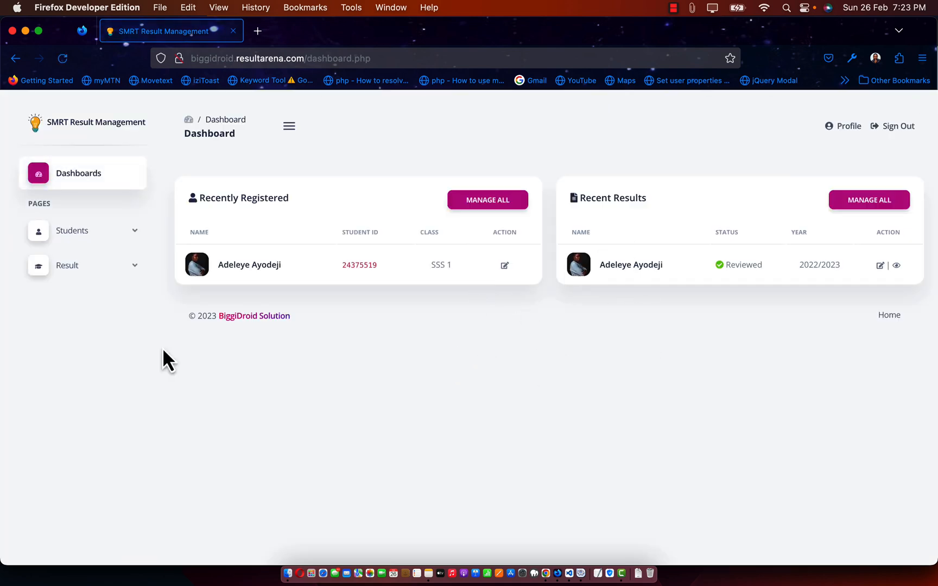
Step: Browse Manage Results, Manage Students and Add Student, then sign out of the teacher account
left_click(97, 234)
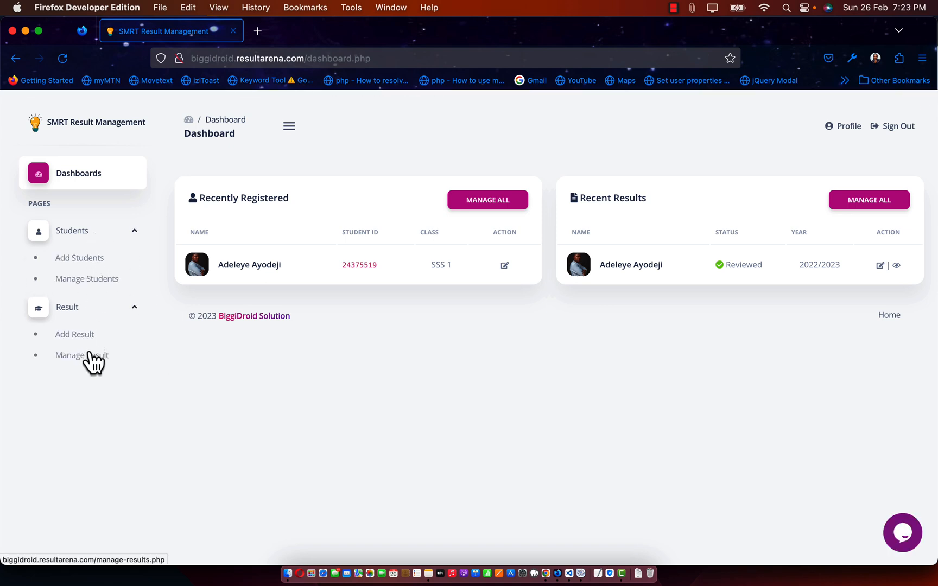
left_click(85, 357)
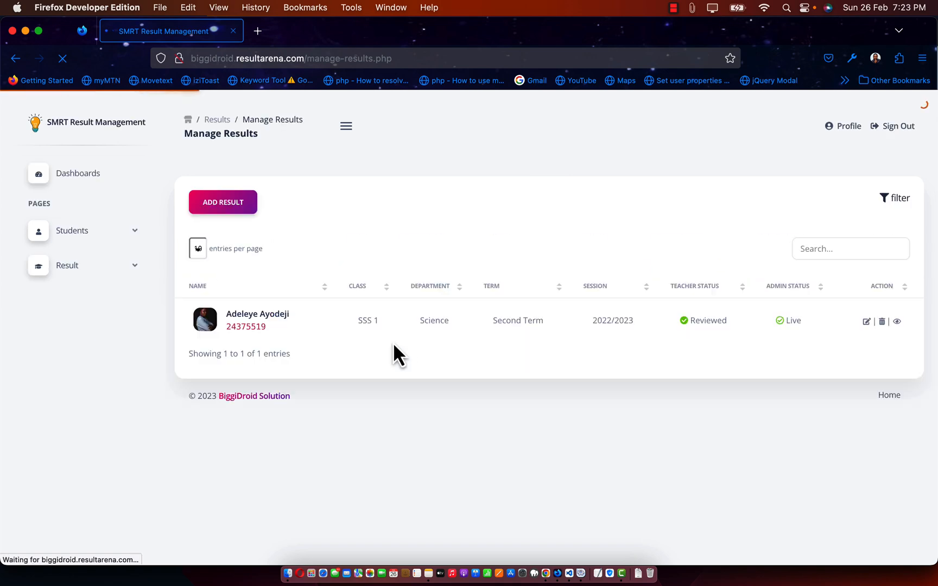
left_click(81, 240)
left_click(88, 276)
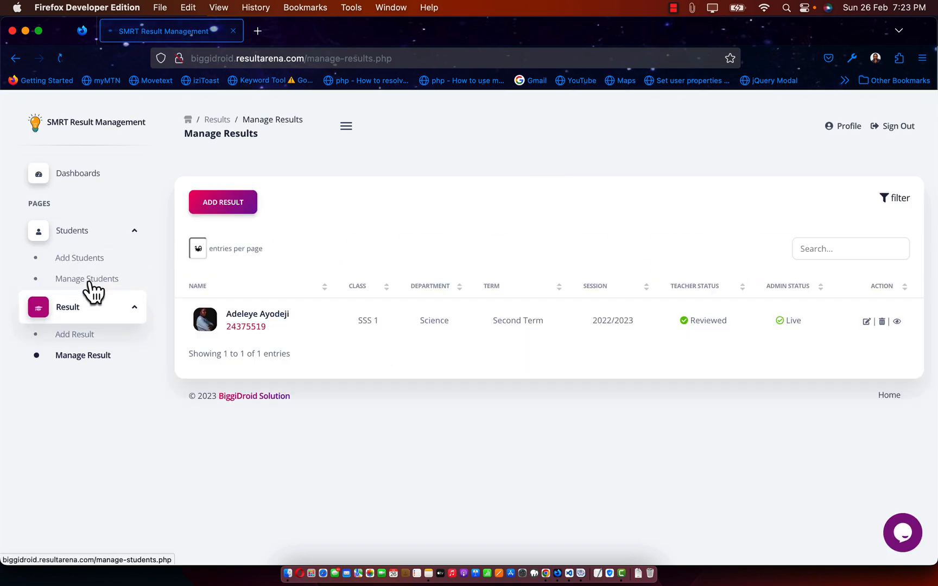
left_click(234, 209)
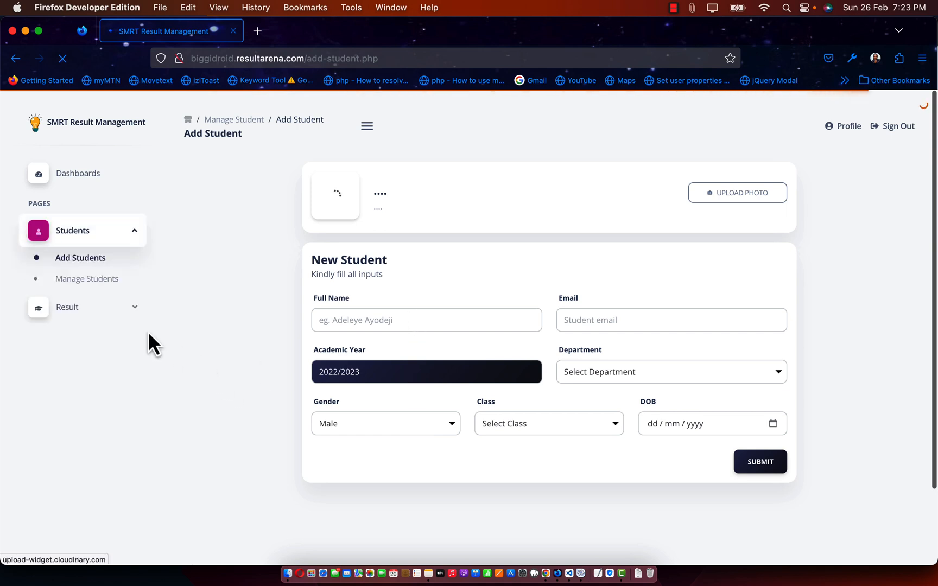
left_click(96, 176)
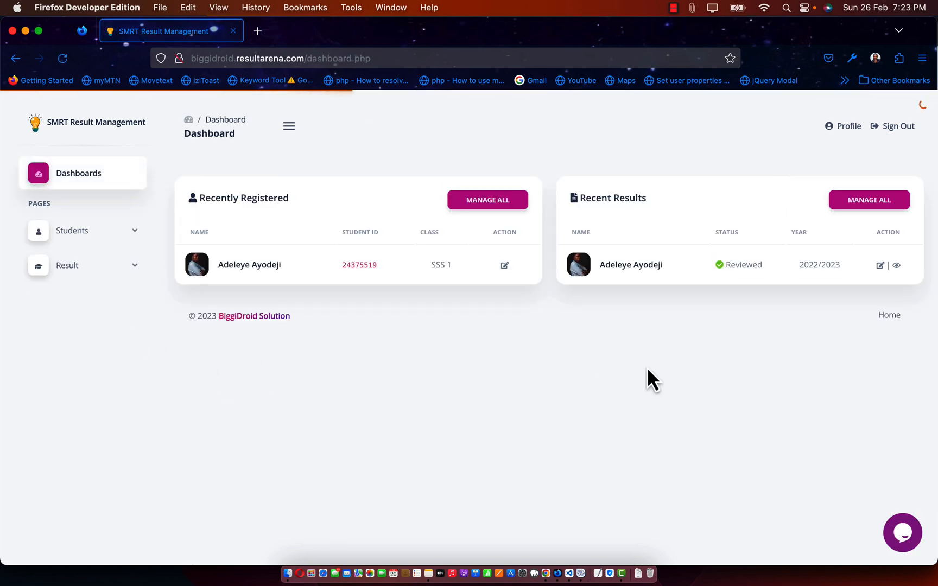
left_click(897, 133)
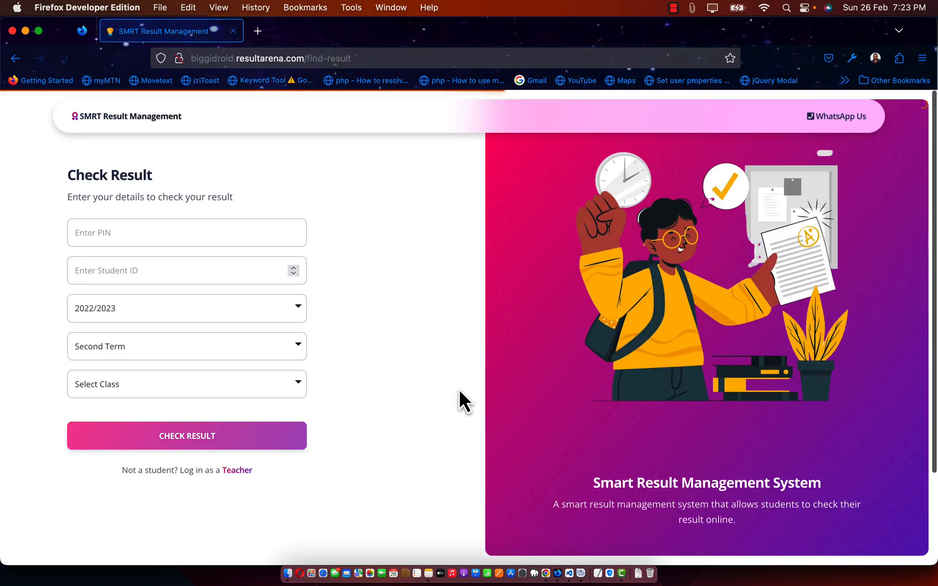
key("super+Tab")
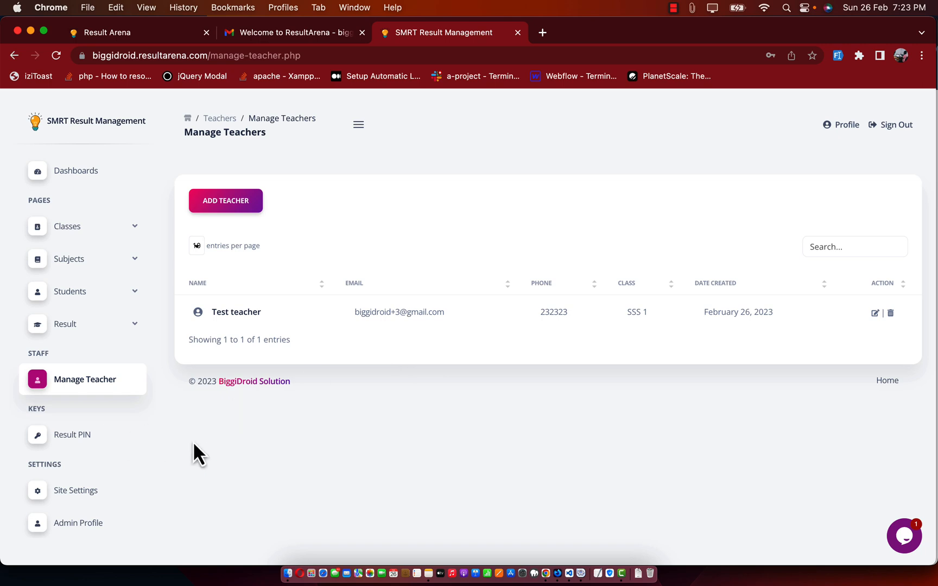
Step: Generate a new result PIN with 5 uses on the Result PIN page
left_click(58, 437)
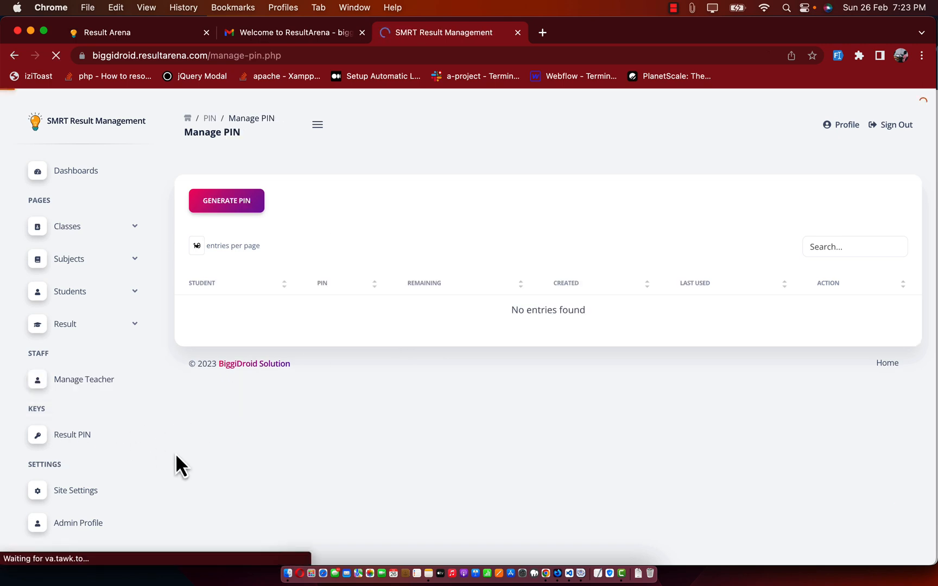
left_click(228, 209)
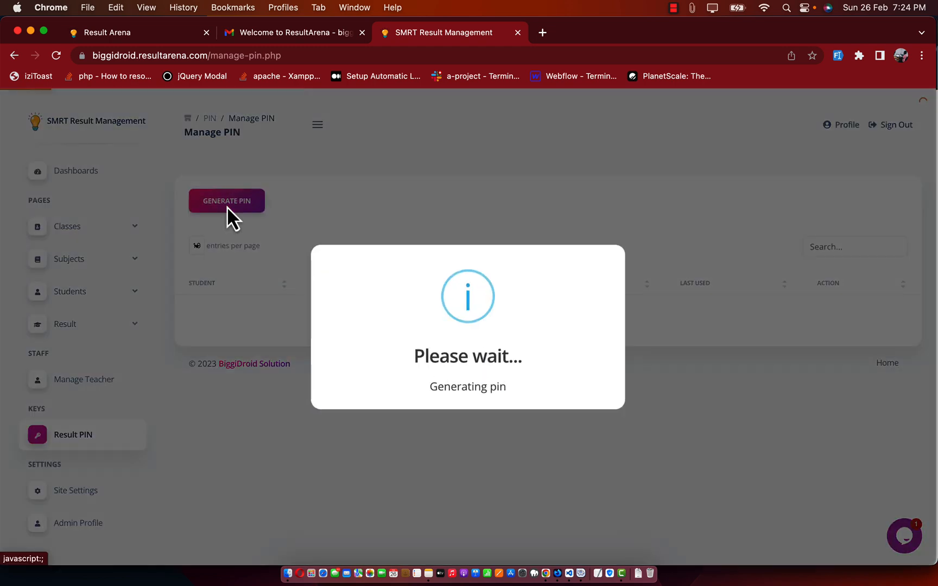
left_click(474, 405)
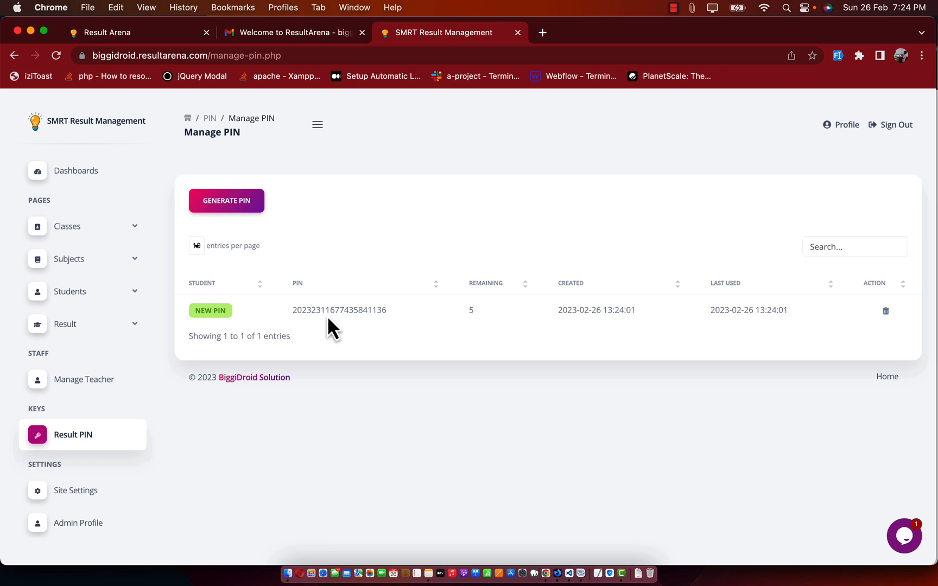
Step: Open Manage Results in a new browser tab
left_click(80, 327)
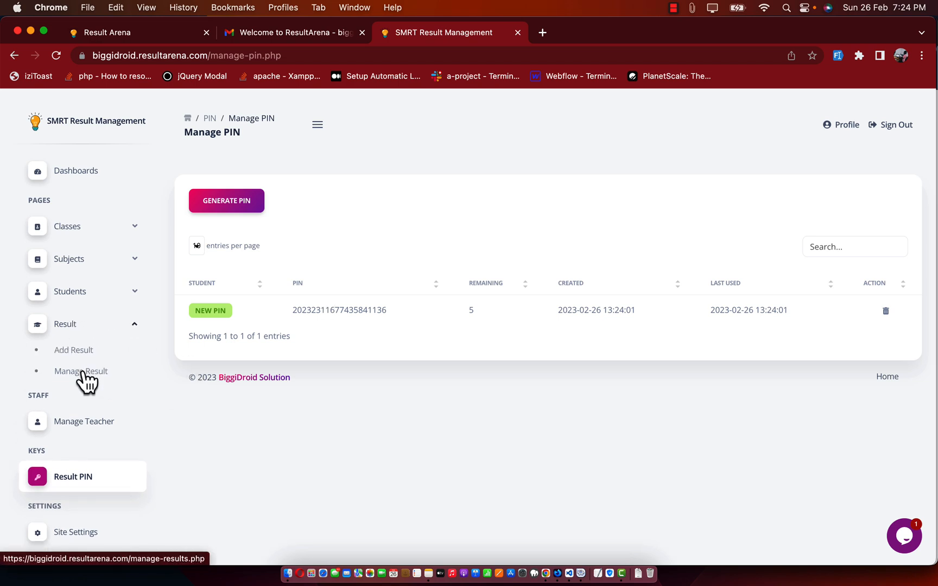
right_click(84, 372)
left_click(110, 377)
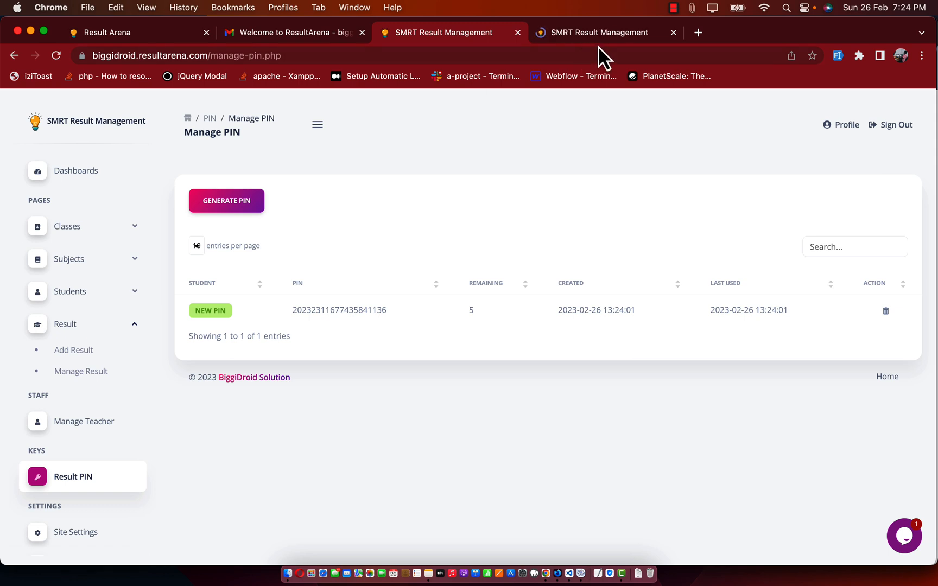
left_click(599, 41)
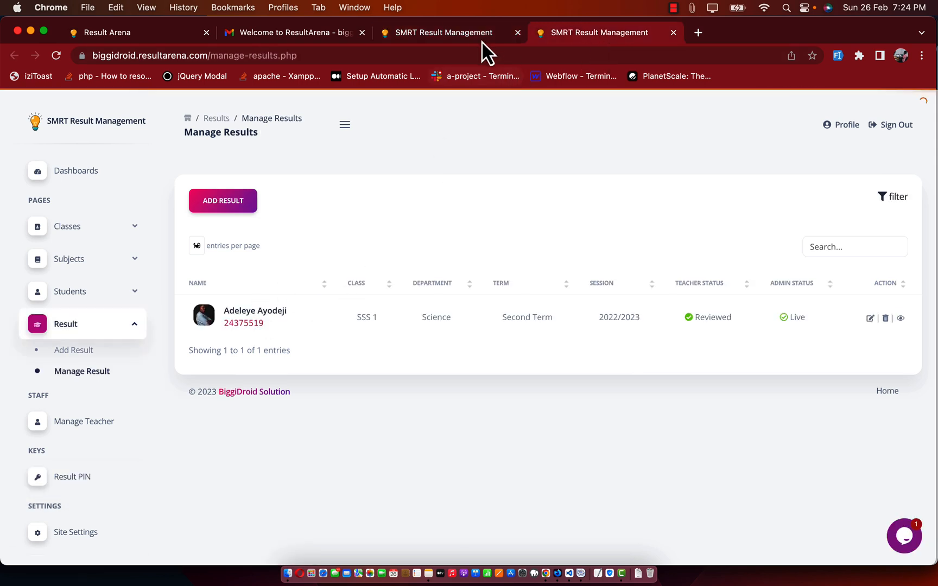
Step: Copy the new PIN value from the Manage PIN list
left_click(476, 36)
double_click(313, 307)
key("super+c")
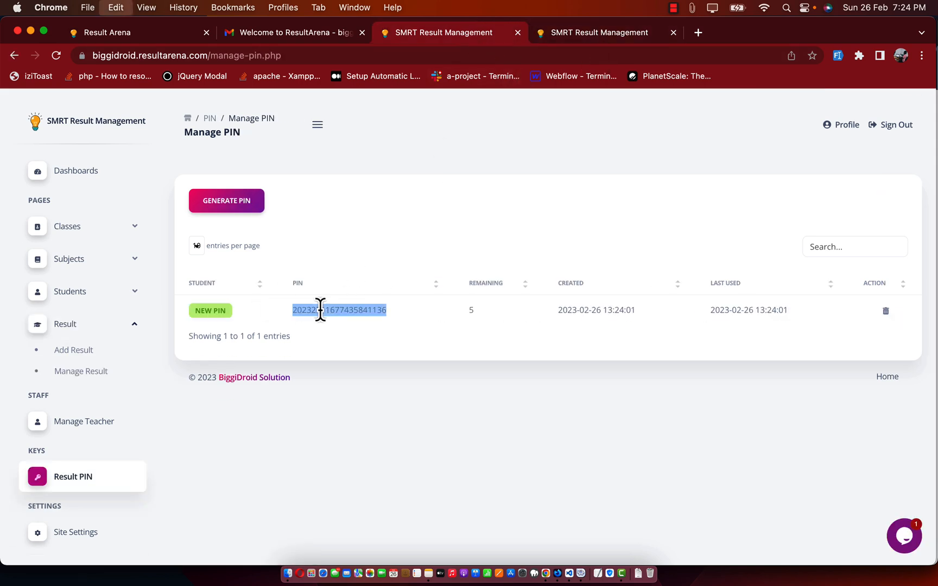
left_click(275, 313)
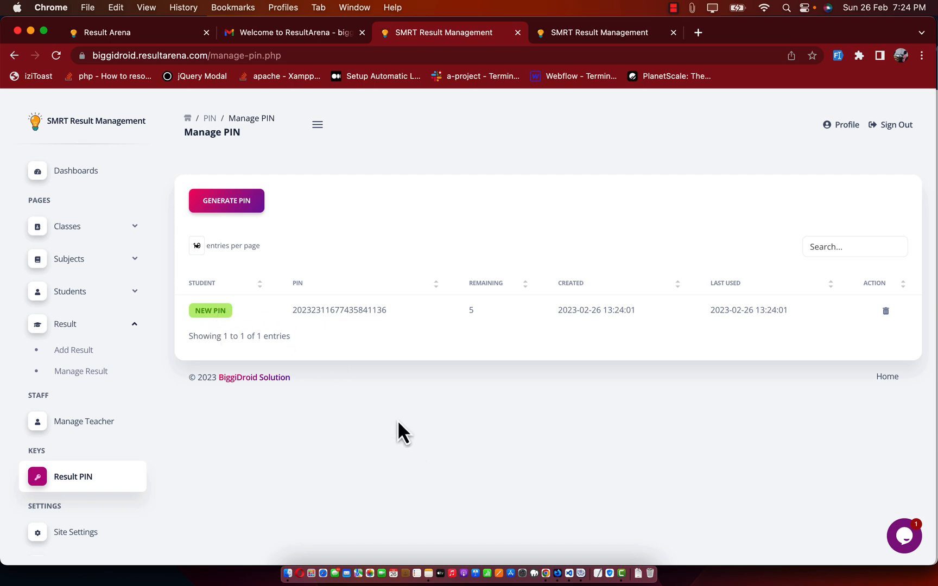
left_click(558, 573)
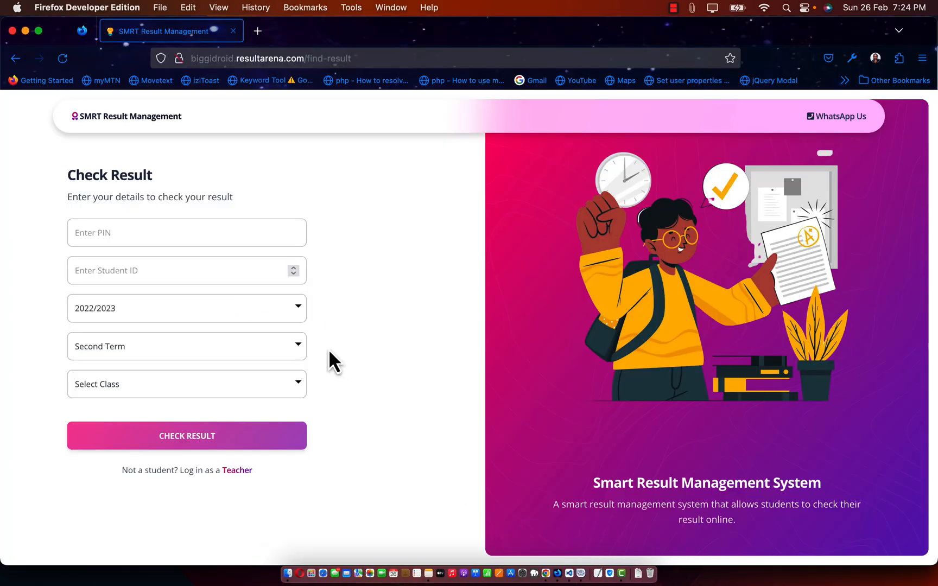
Step: Paste the PIN into the form and bring the student's ID over from Manage Results
left_click(171, 235)
key("super+v")
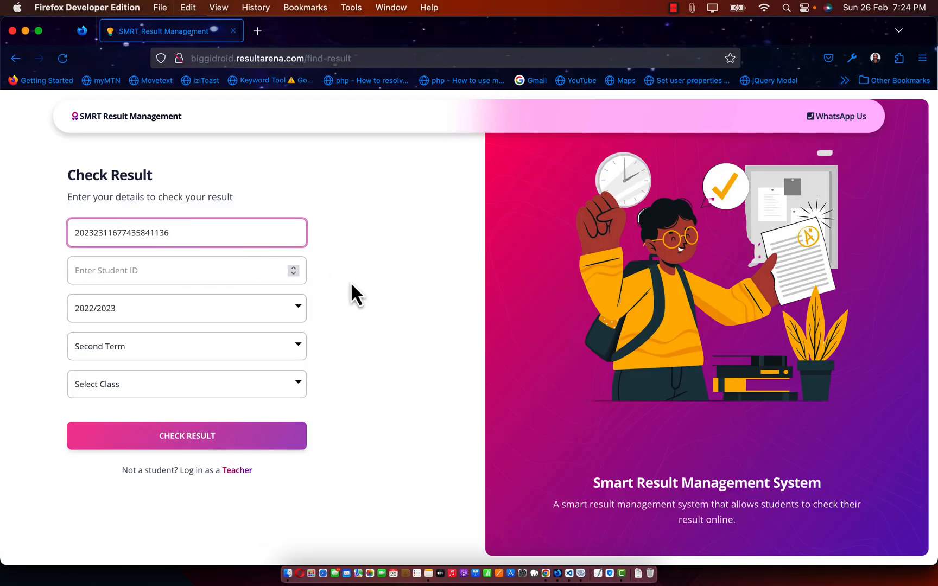
left_click(351, 282)
key("super+Tab")
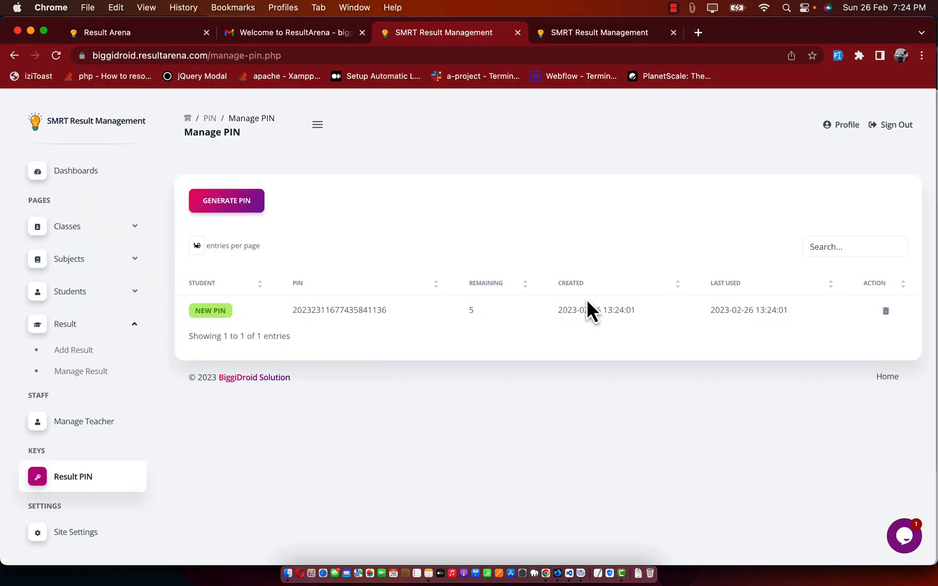
left_click(605, 32)
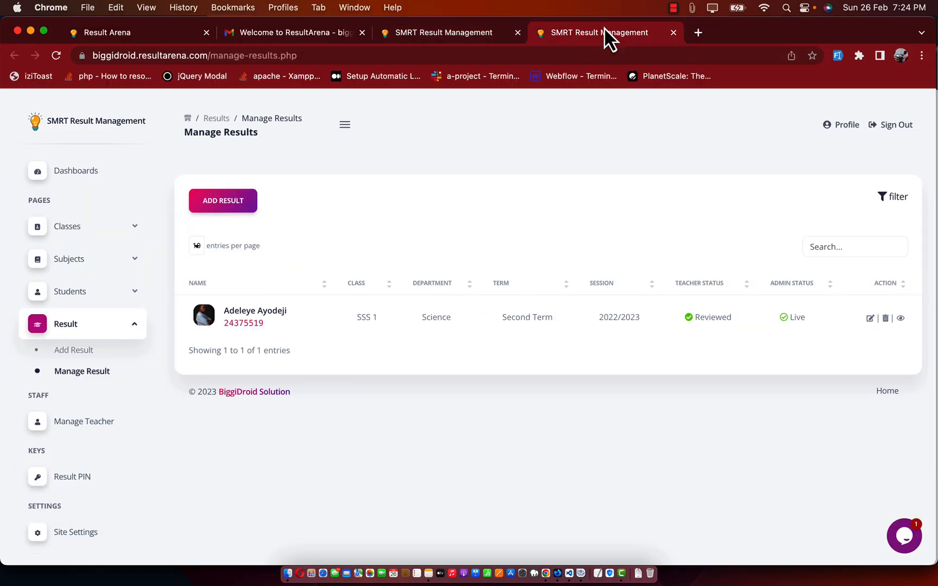
double_click(250, 323)
key("super+c")
key("super+Tab")
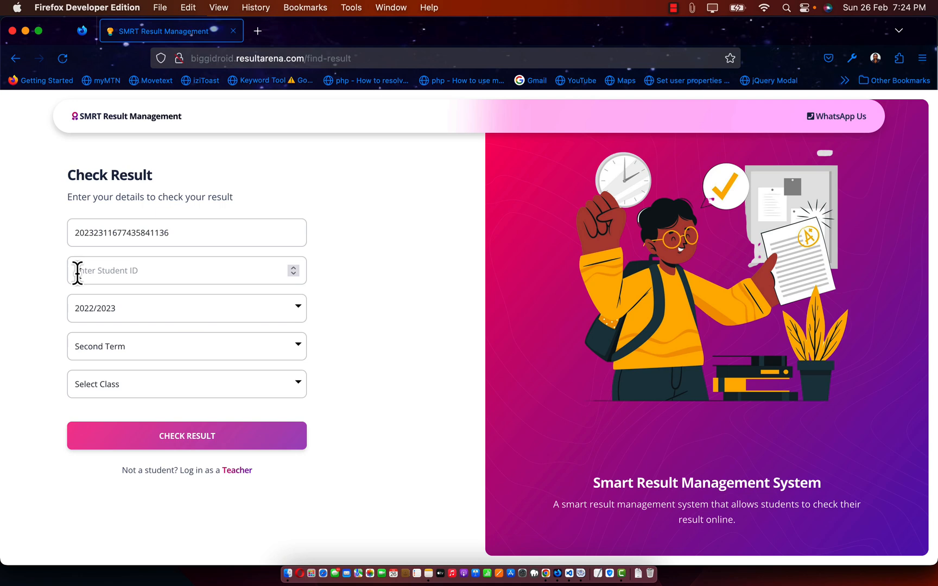
left_click(115, 263)
Step: Choose session 2022/2023, Second Term and class SSS 1, then reload the Manage PIN list
left_click(157, 310)
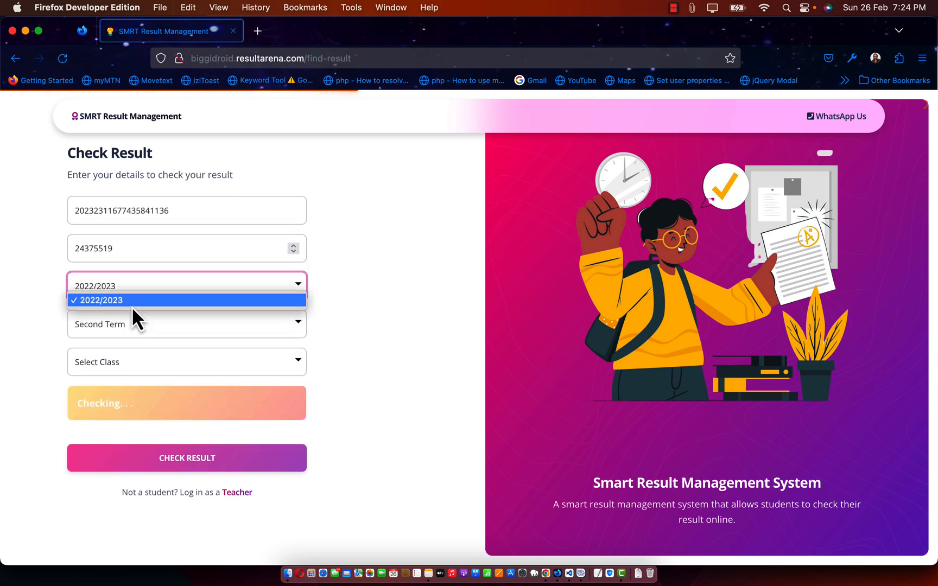
left_click(130, 303)
left_click(118, 333)
left_click(122, 316)
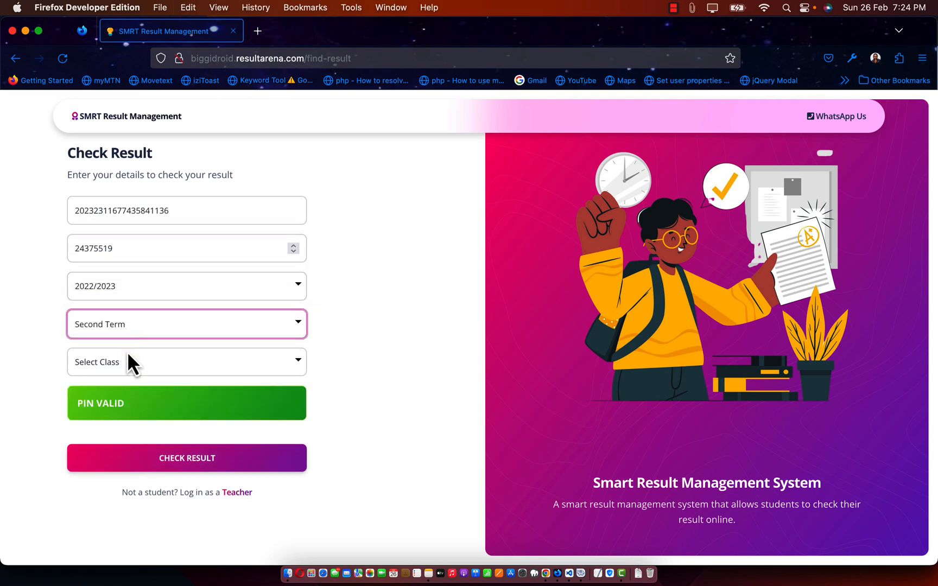
left_click(117, 288)
left_click(117, 316)
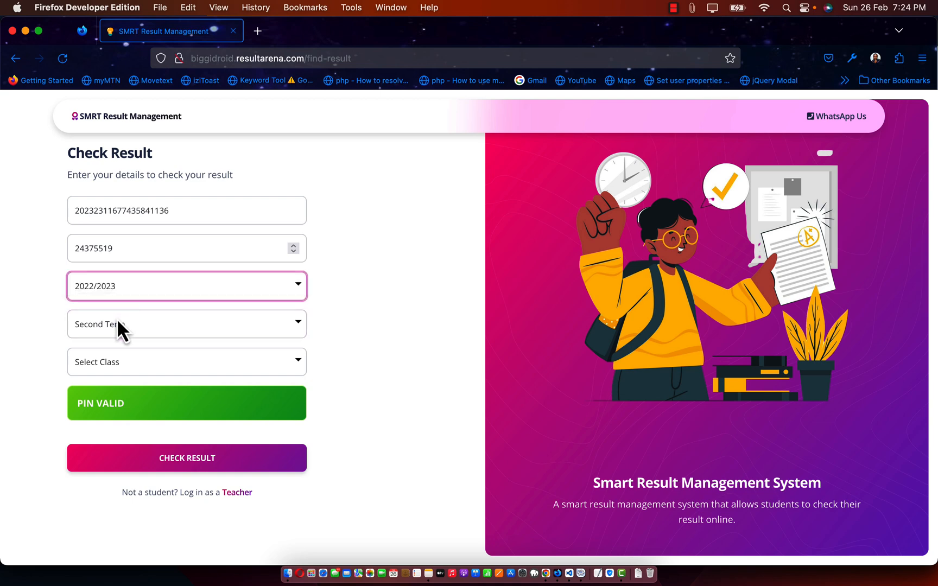
left_click(123, 364)
left_click(113, 368)
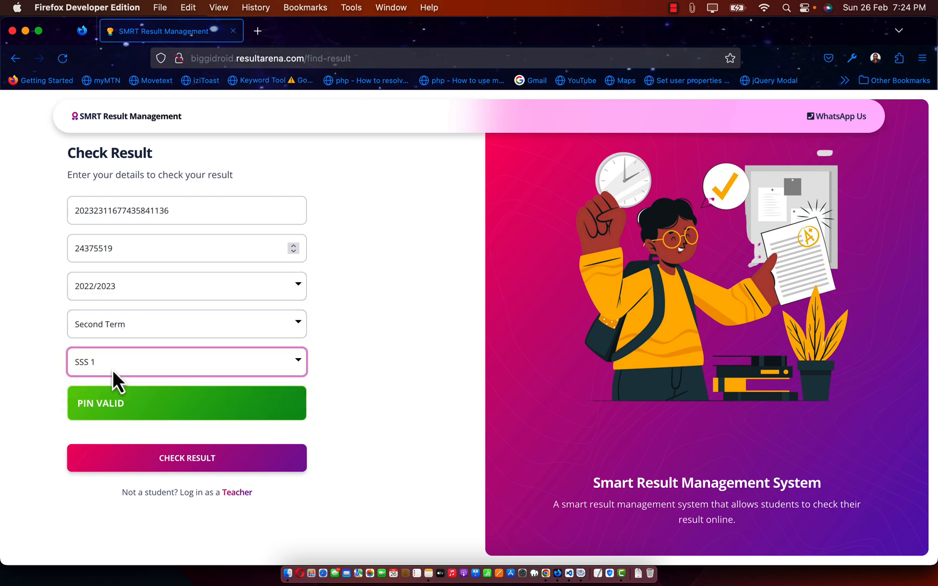
left_click(207, 451)
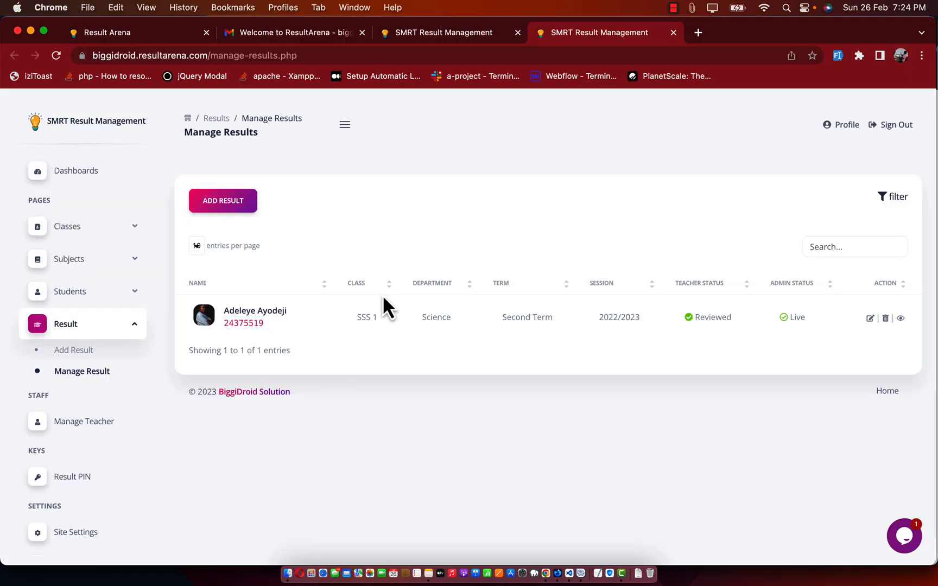
left_click(442, 35)
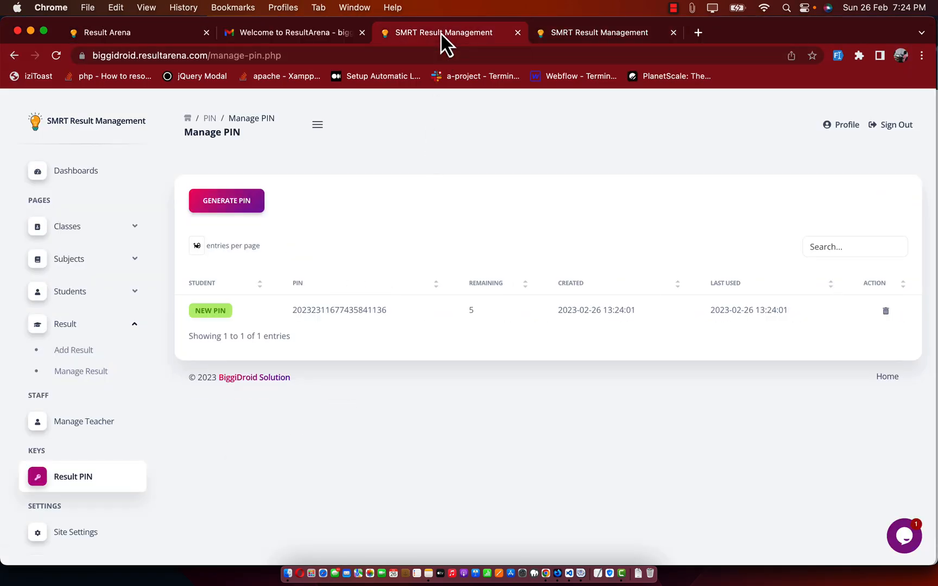
key("cmd+r")
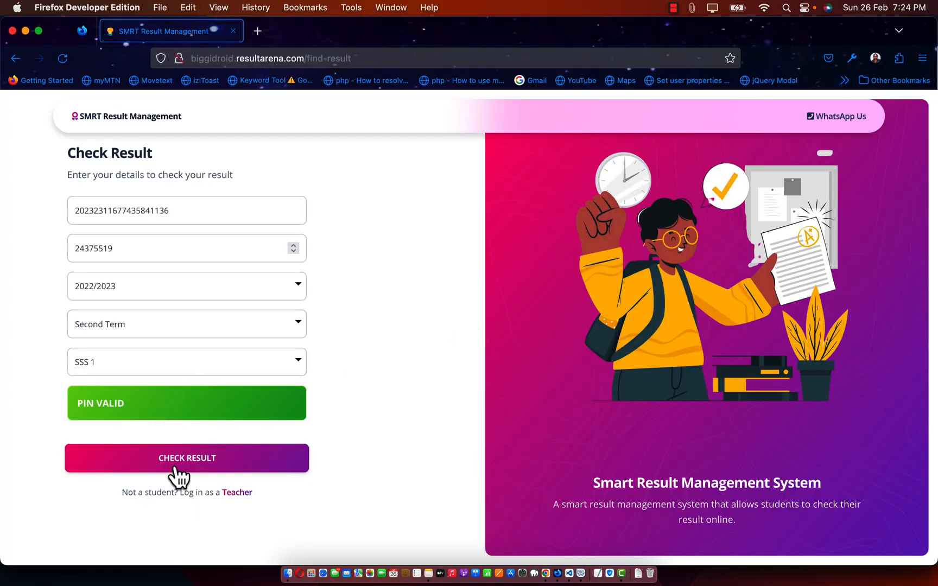
Step: Submit the result check, then reload the admin PIN list showing 4 uses remaining
left_click(177, 468)
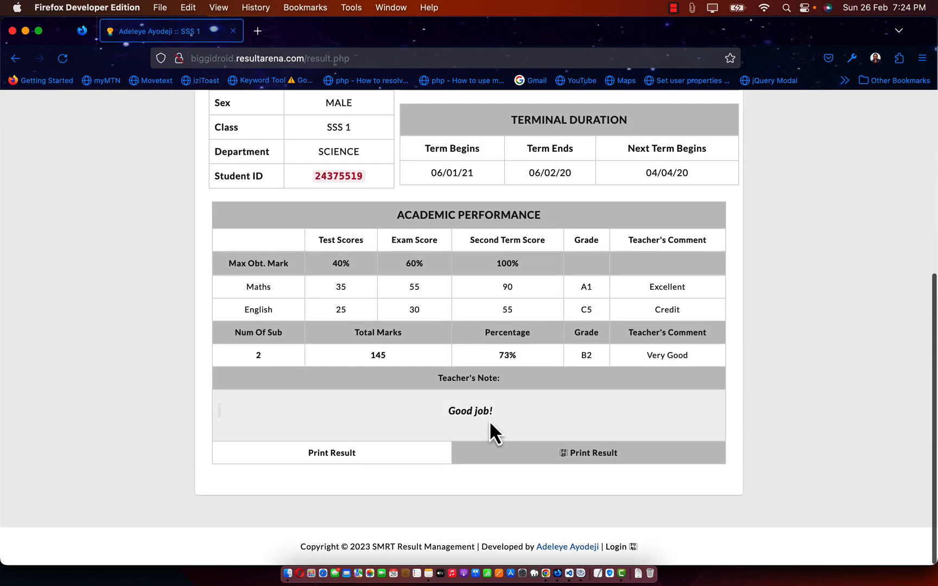
scroll(514, 451, "down", 5)
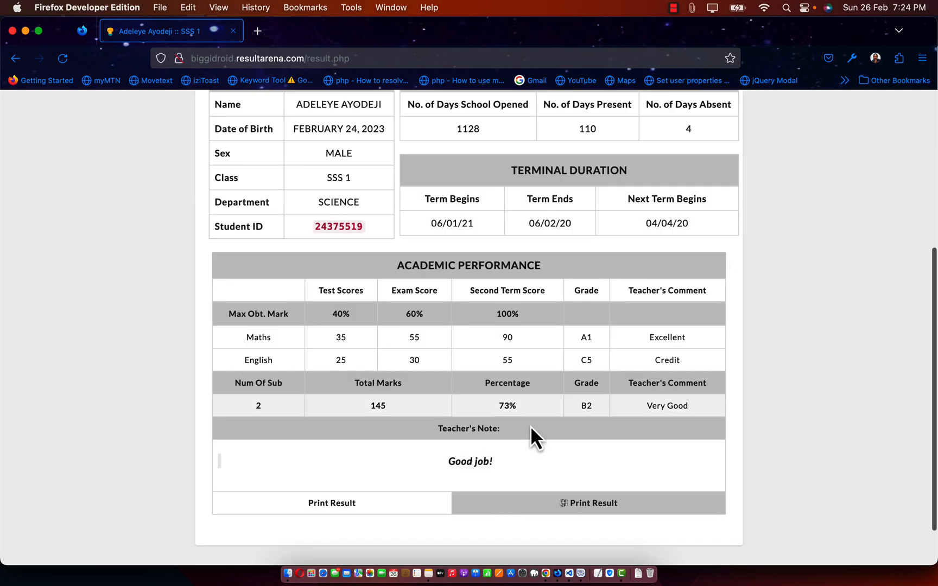
key("super+Tab")
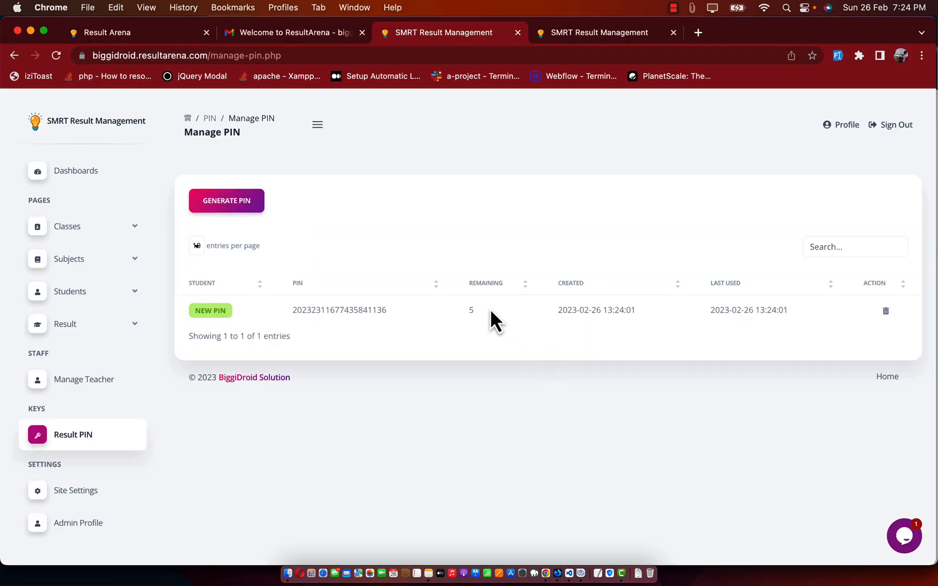
key("super+r")
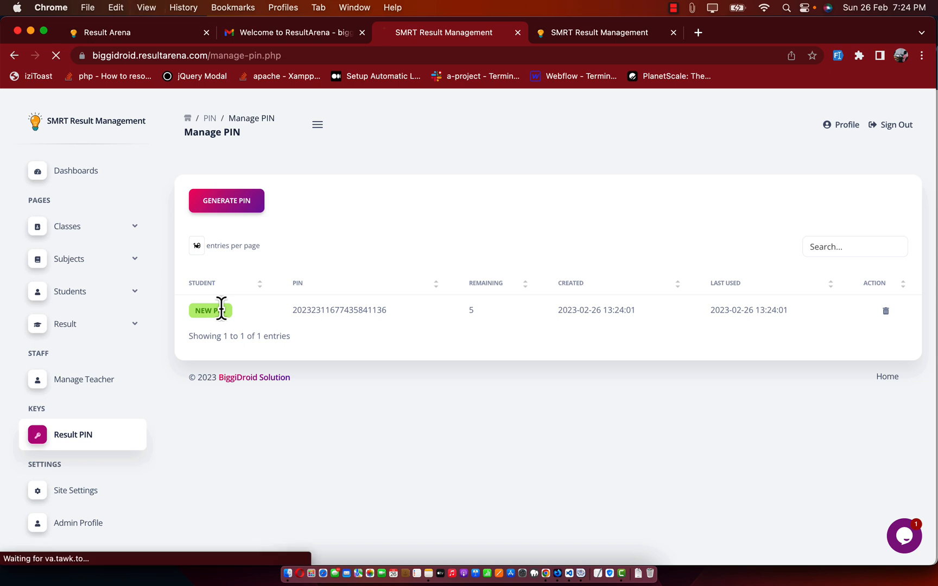
double_click(514, 315)
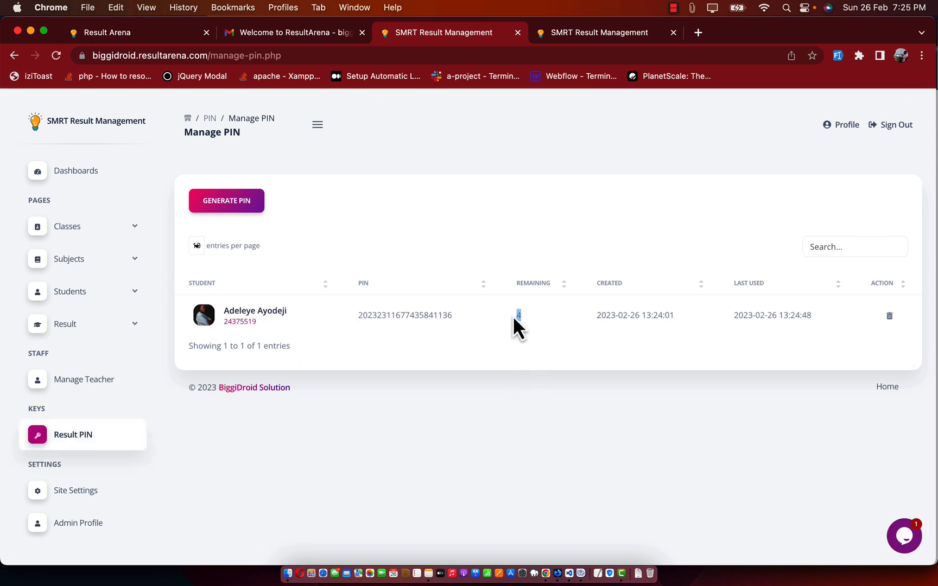
Step: Re-check the student's result twice, reloading the PIN list after each use
left_click(533, 400)
key("super+Tab")
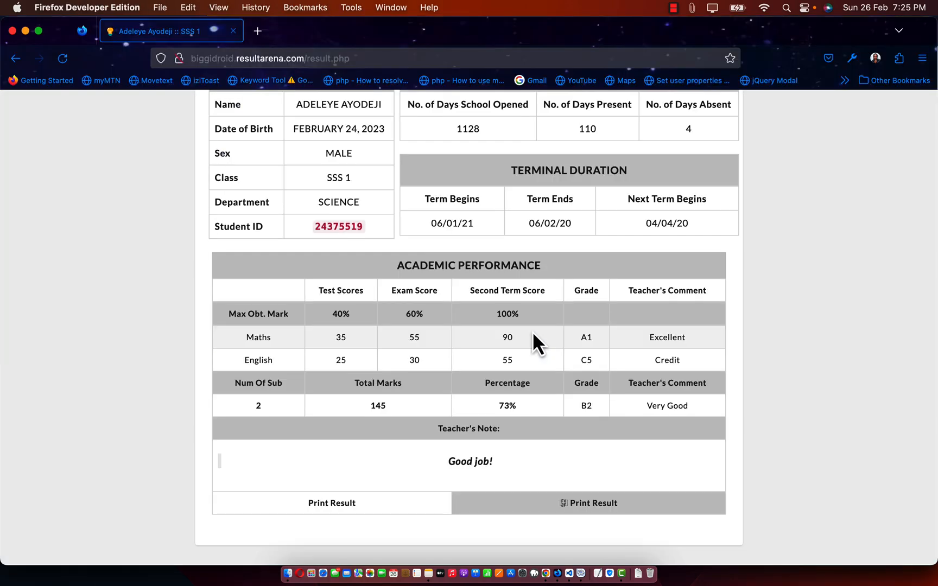
key("super+r")
key("Return")
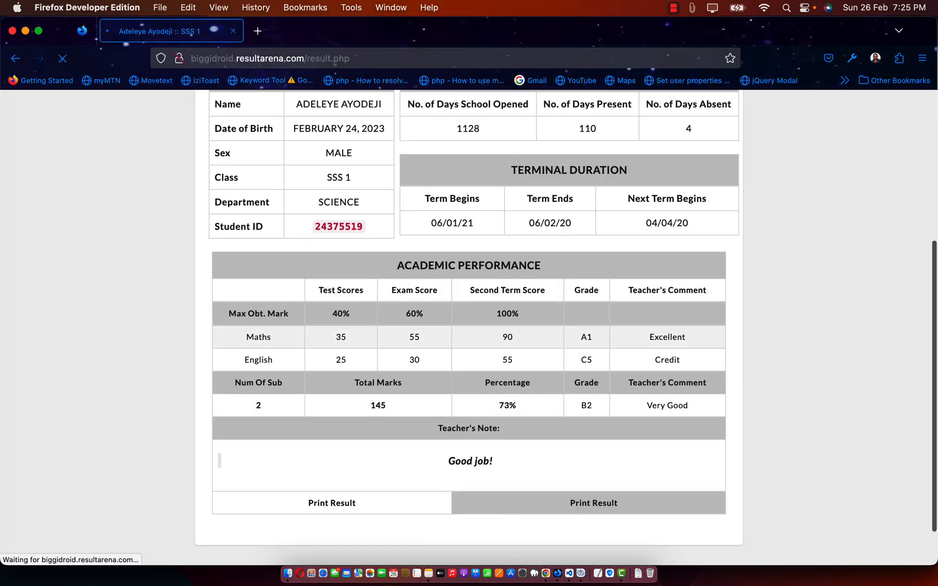
key("super+Tab")
key("super+r")
key("super+Tab")
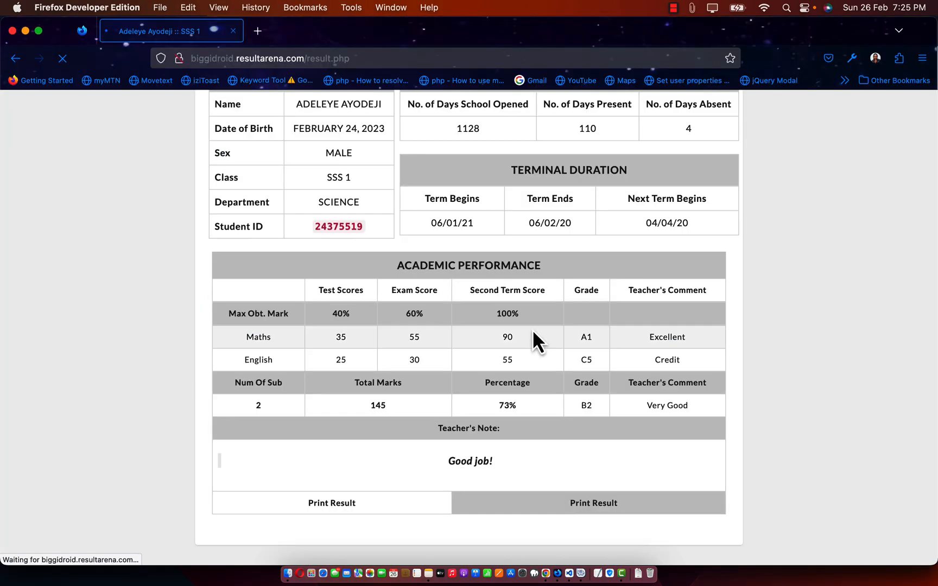
key("super+r")
key("Return")
key("super+Tab")
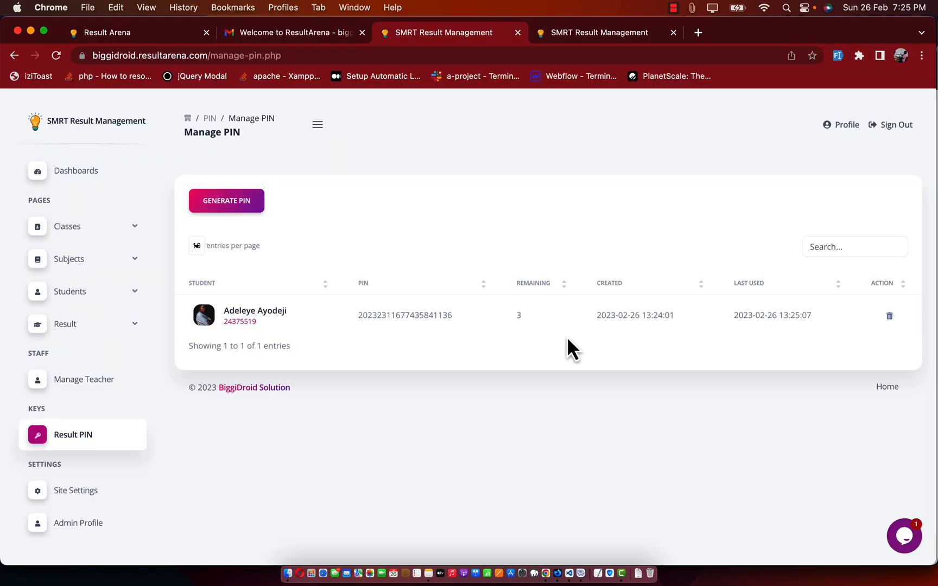
key("super+r")
Step: Repeat the result check twice more, reloading the PIN list until Remaining reaches 0
key("super+Tab")
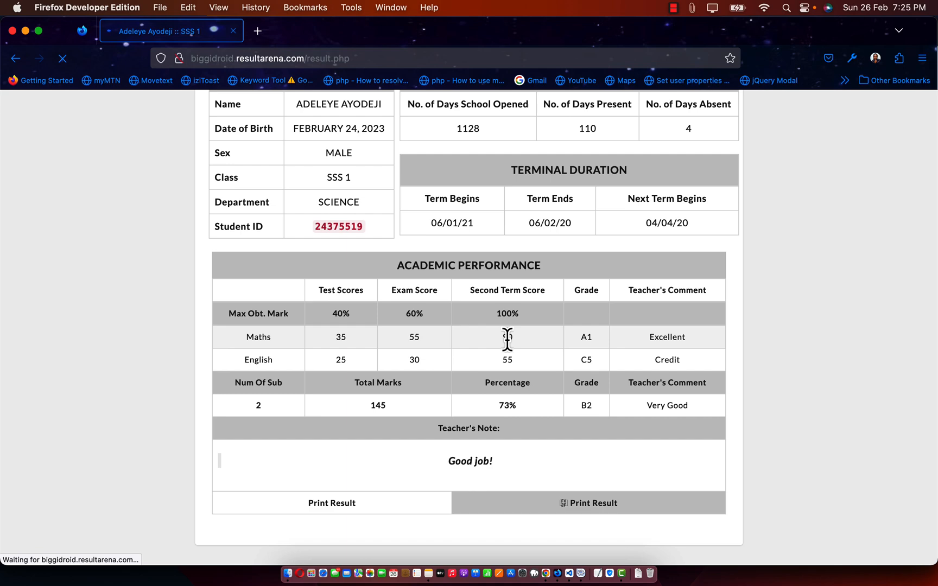
key("super+r")
key("Return")
key("super+Tab")
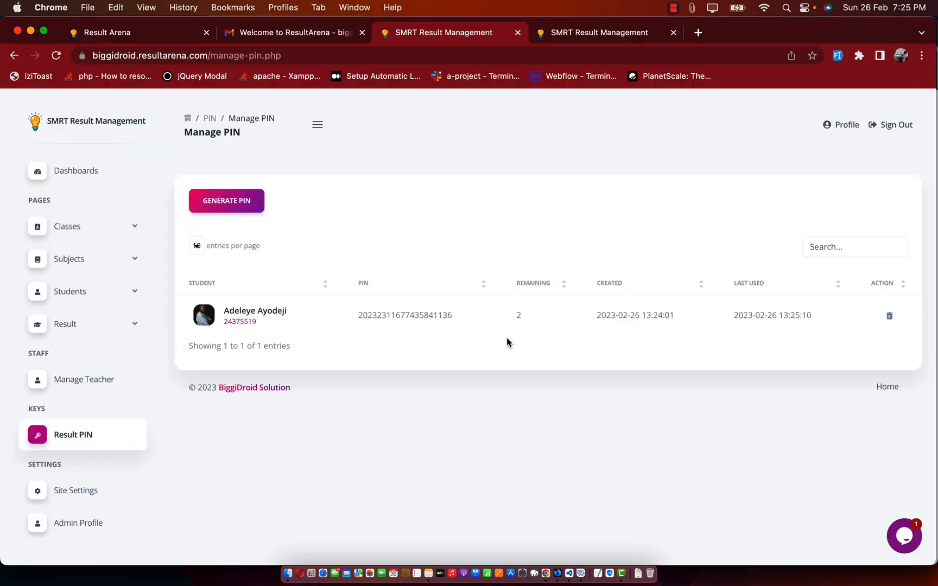
key("super+Tab")
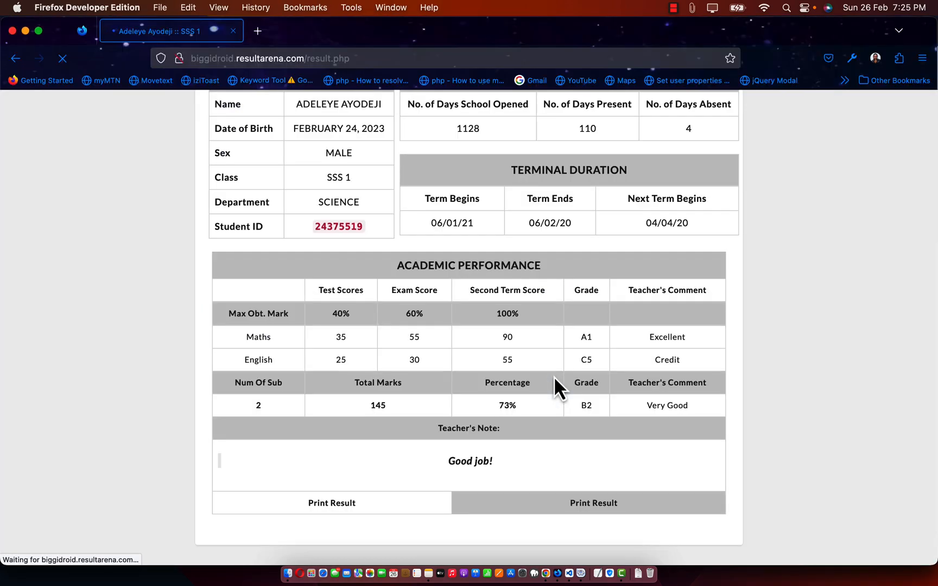
key("super+Tab")
key("super+r")
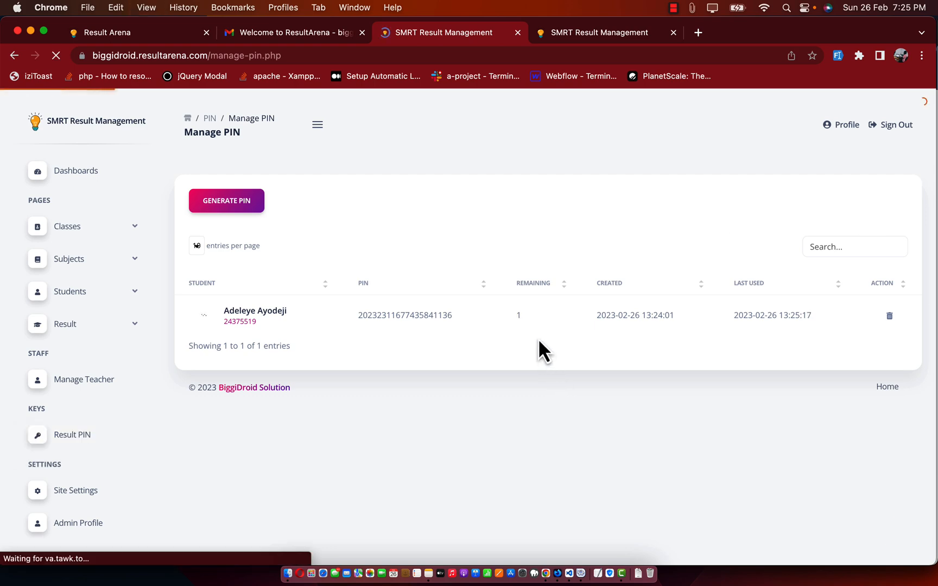
key("super+Tab")
key("super+r")
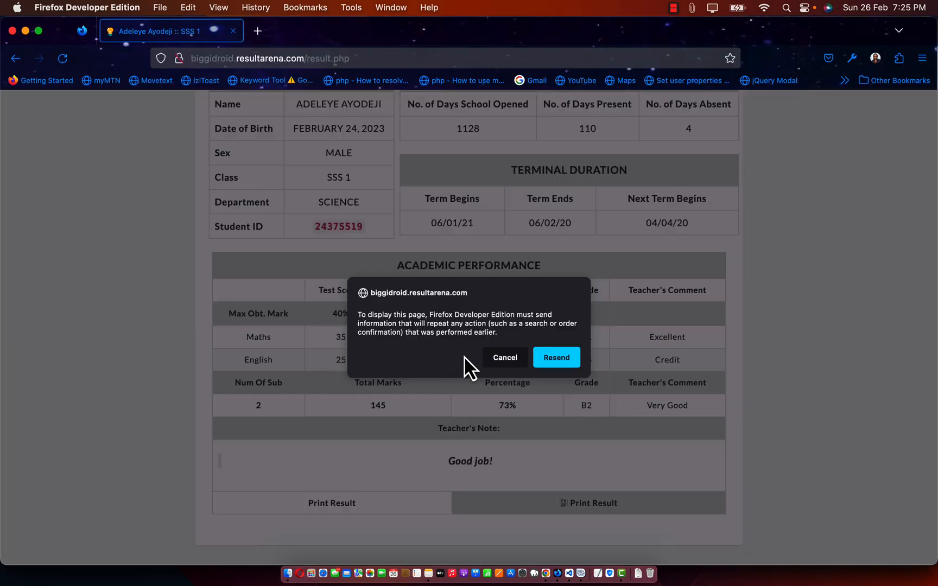
key("Return")
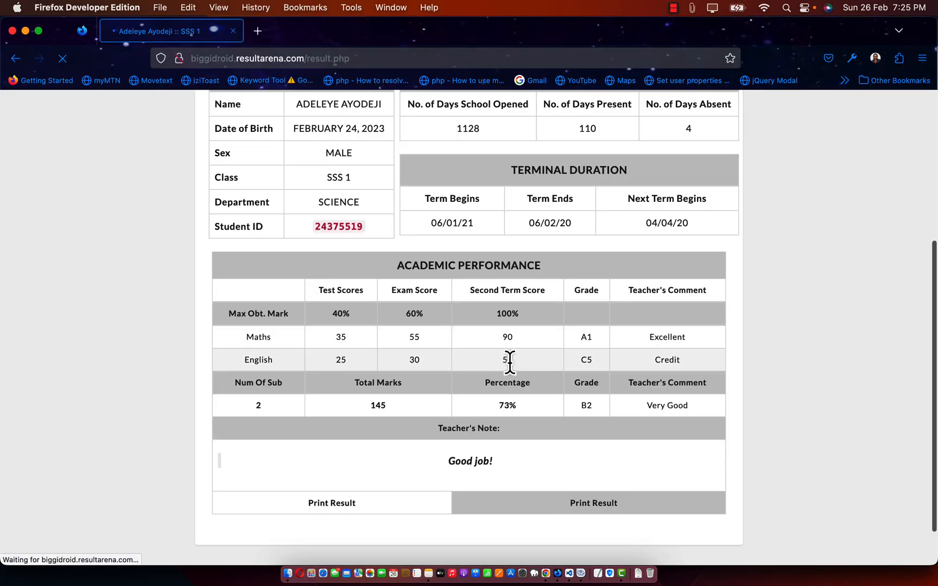
key("super+Tab")
key("super+r")
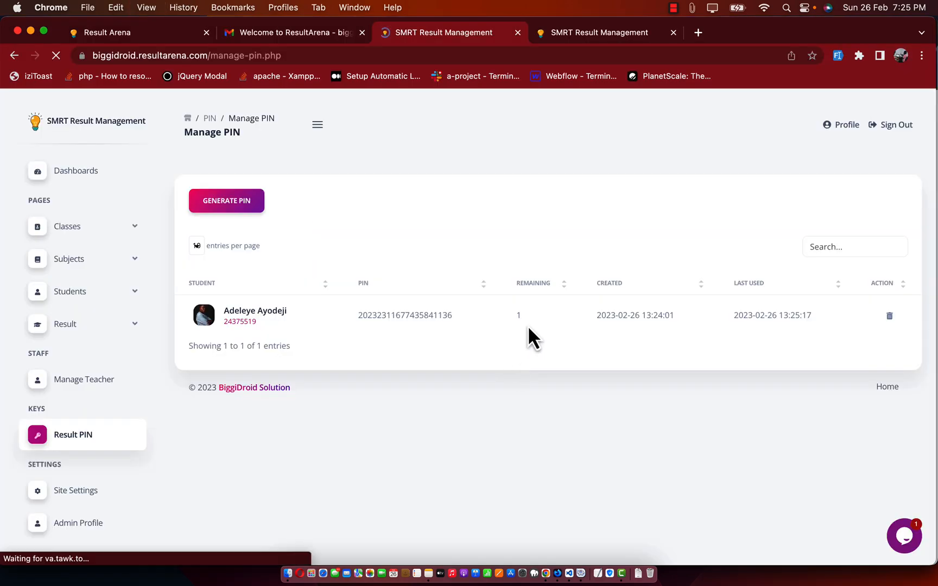
Step: Confirm 0 uses remain and re-check the result with the exhausted PIN
double_click(518, 316)
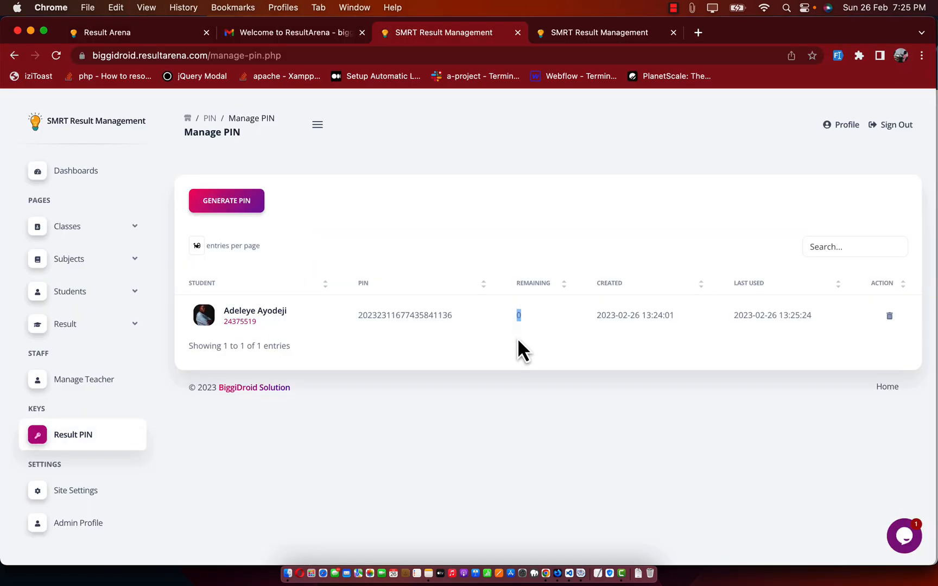
key("super+Tab")
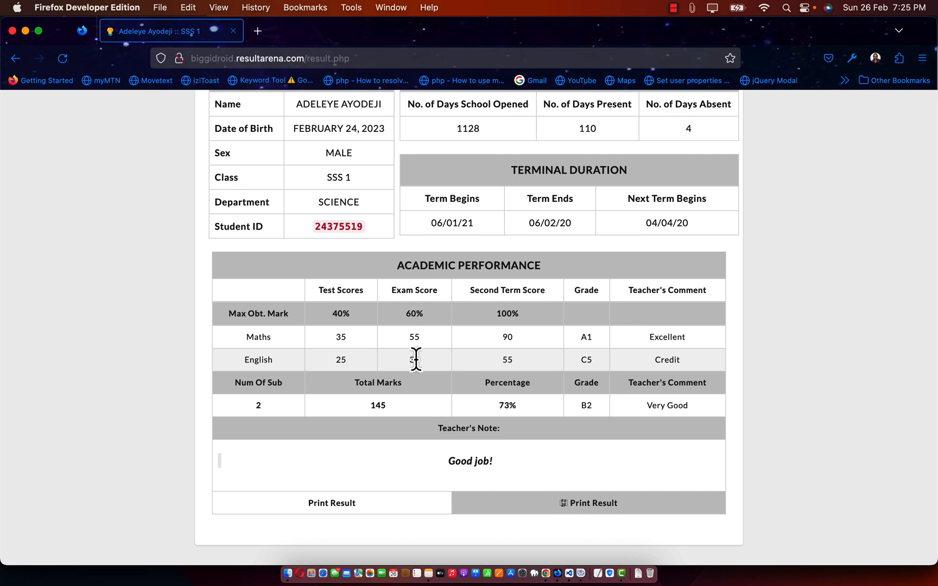
key("super+r")
key("Return")
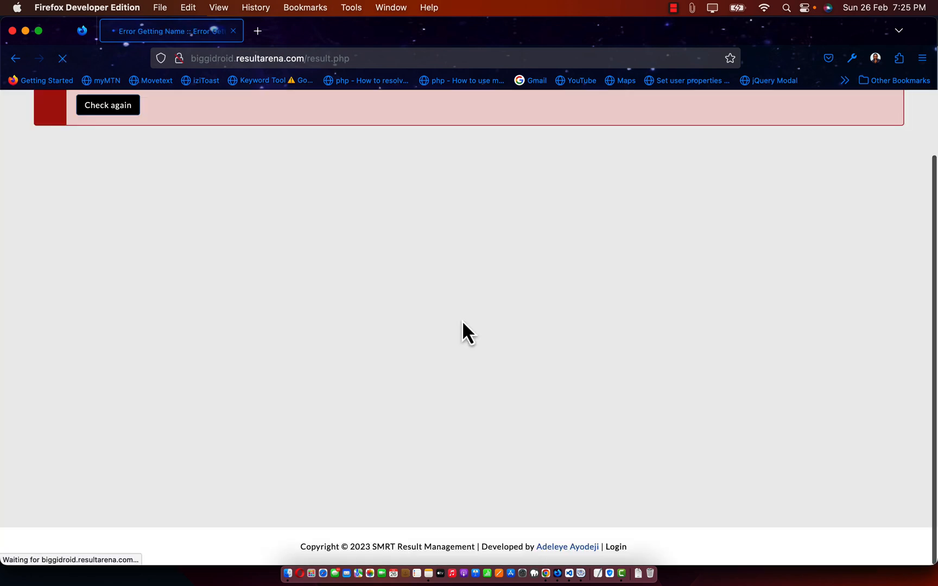
Step: Highlight the PIN EXHAUSTED error, reopen the Check Result form, and return to the admin PIN list
scroll(463, 322, "up", 3)
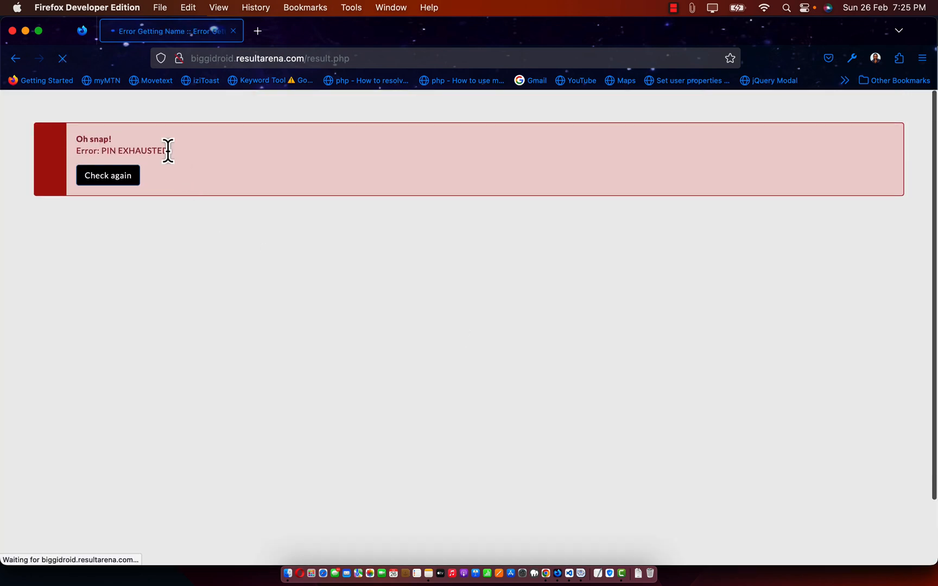
left_click_drag(168, 151, 80, 139)
left_click(106, 199)
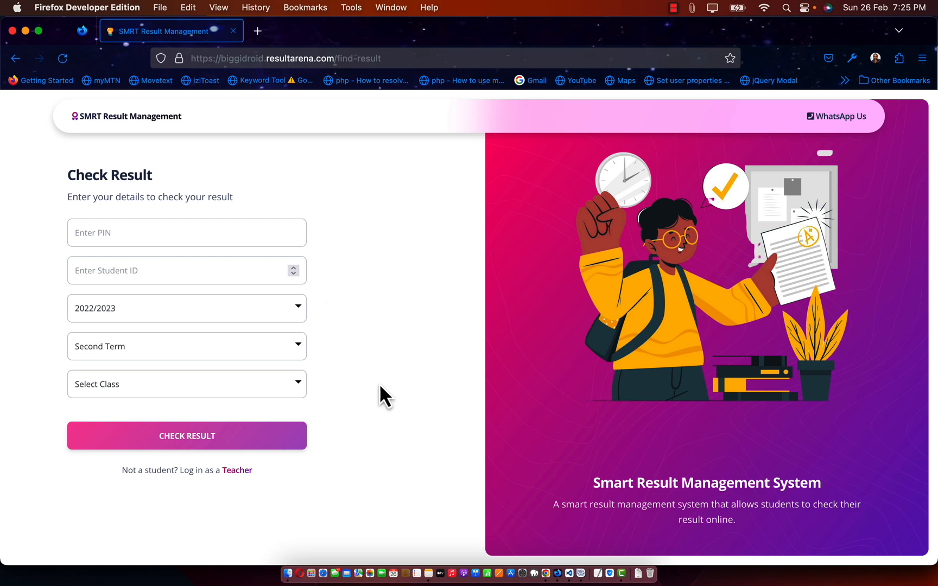
key("super+Tab")
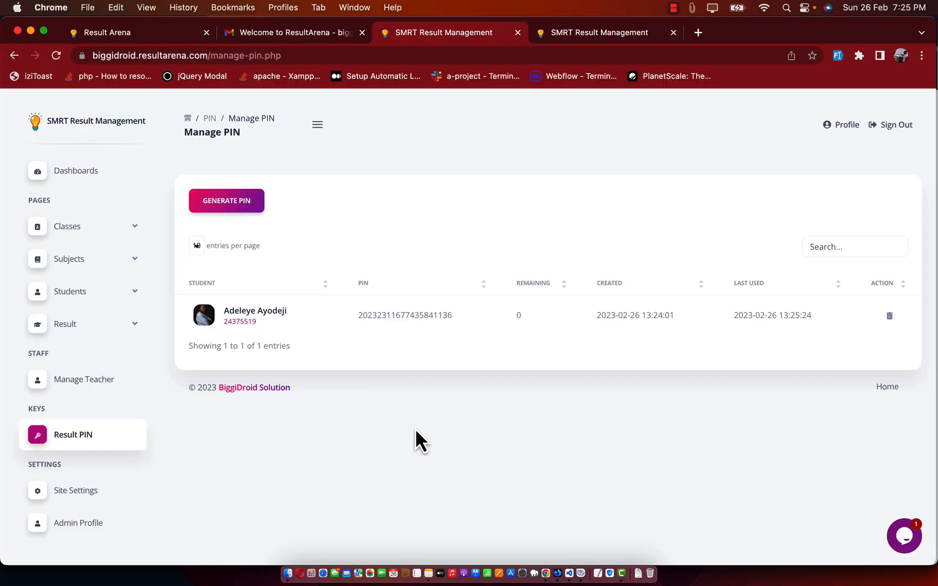
Step: Check the admin profile's username, then return to the dashboard showing 1 student, 1 subject, 3 classes, 1 result
left_click(76, 523)
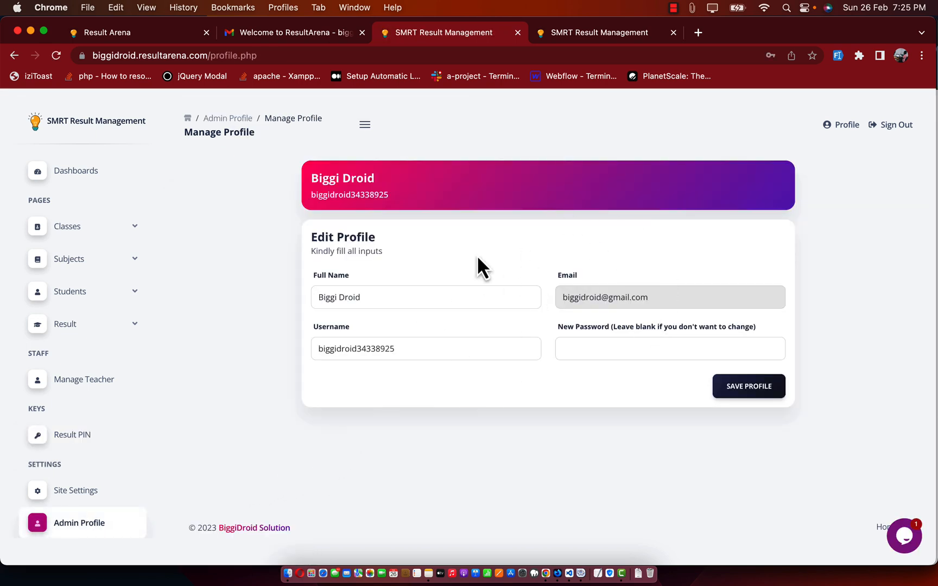
left_click_drag(407, 194, 311, 198)
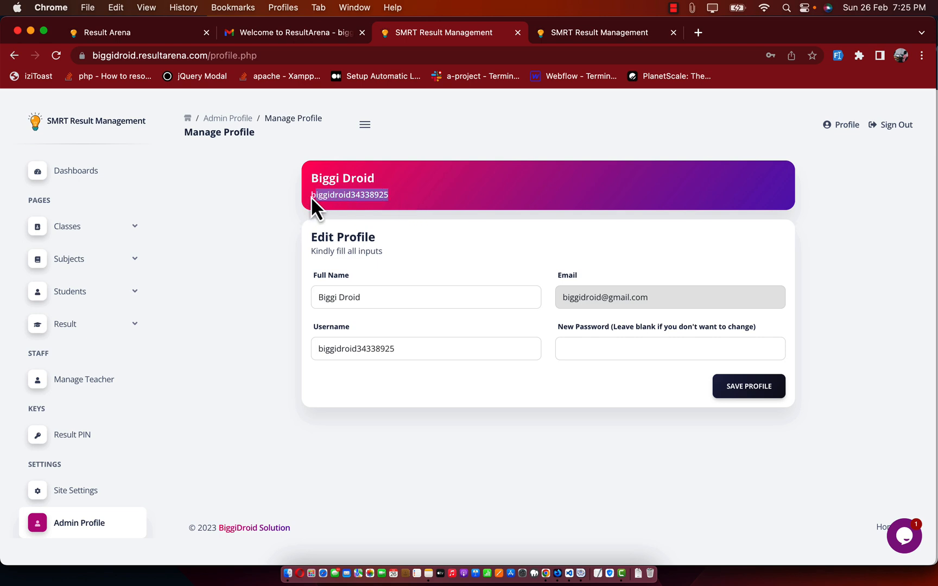
left_click(282, 259)
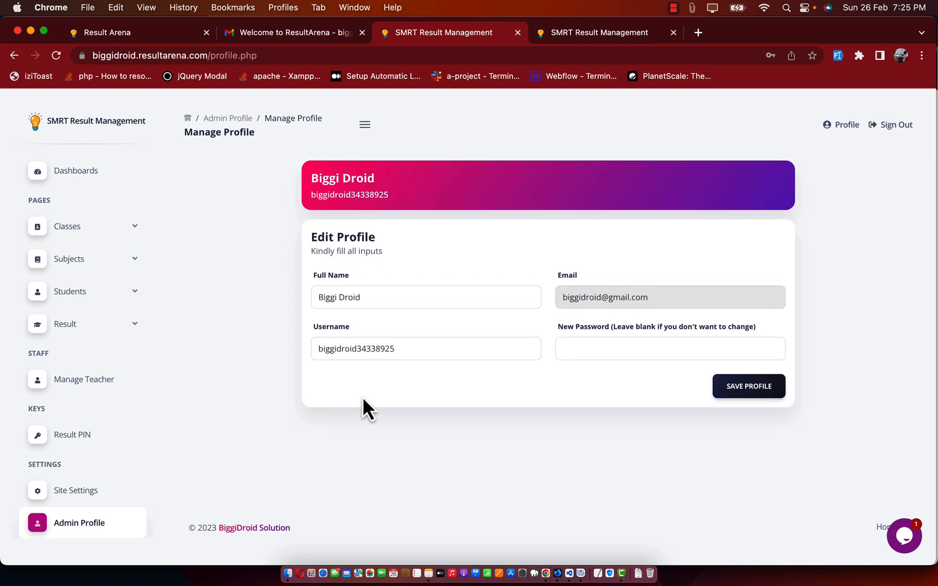
left_click(75, 173)
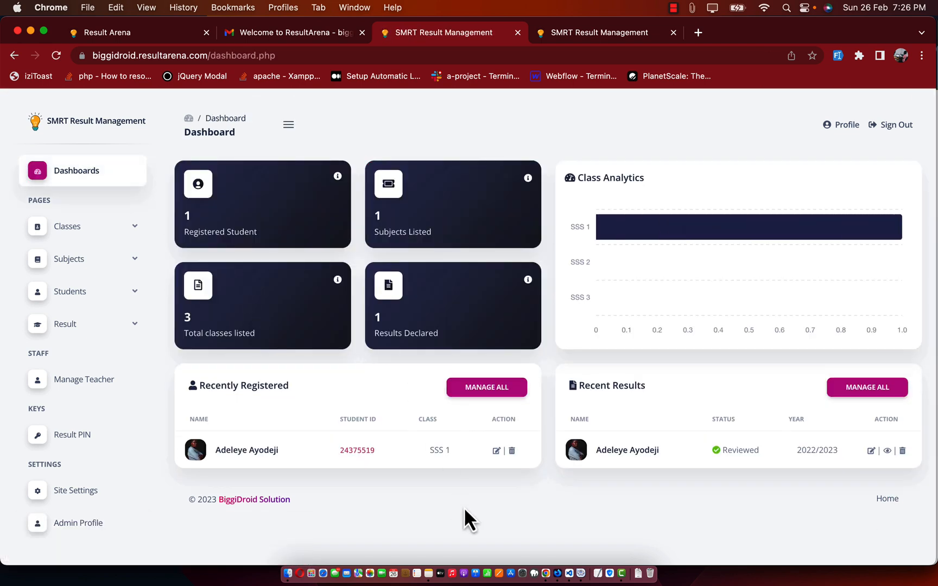